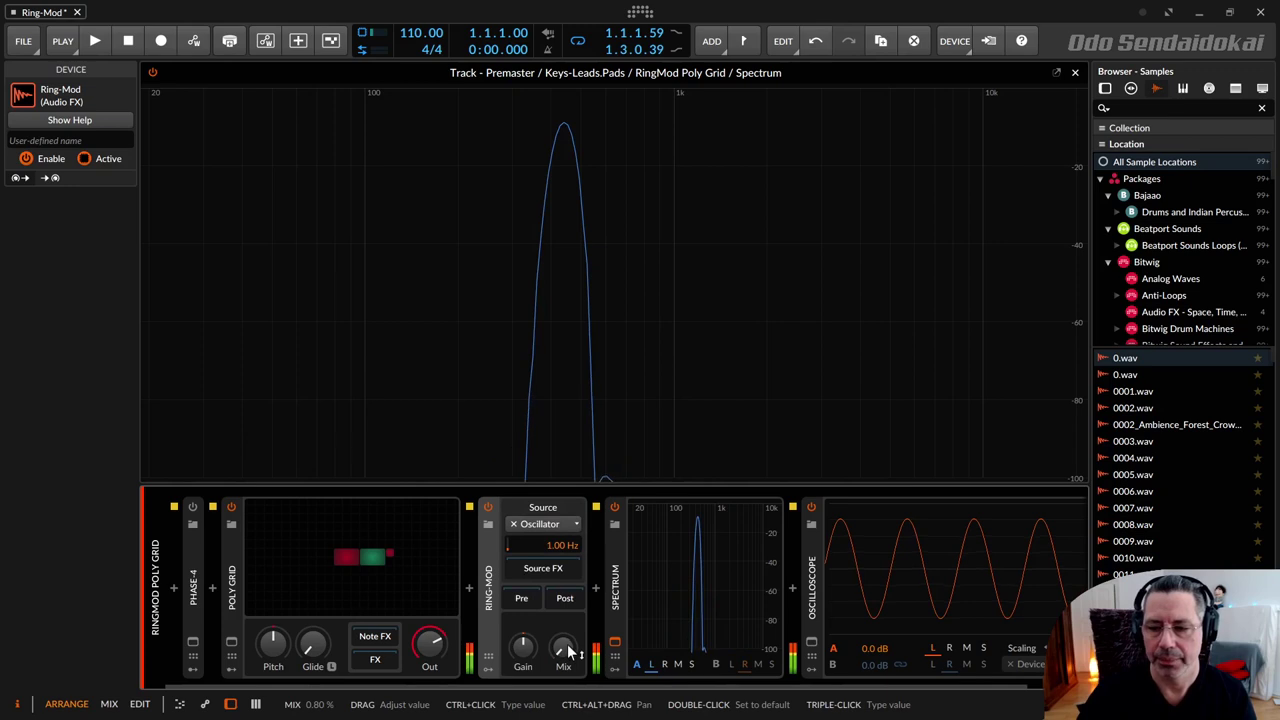
Step: Raise the Ring-Mod mix to 100 %, lower its oscillator frequency to 0.16 Hz, and return the mix to 0 %
left_click_drag(564, 650, 563, 470)
mouse_move(557, 545)
left_mouse_down()
mouse_move(557, 597)
mouse_move(560, 529)
mouse_move(560, 563)
mouse_move(560, 547)
left_mouse_up()
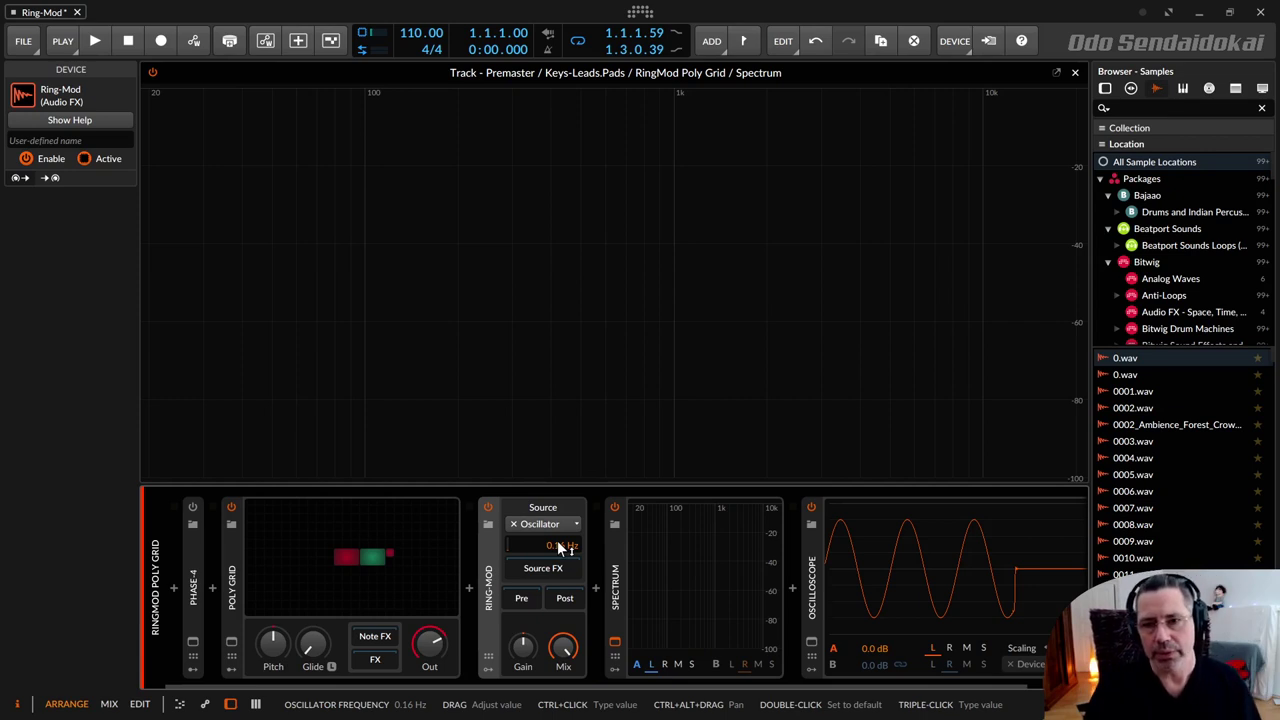
left_click_drag(563, 647, 563, 690)
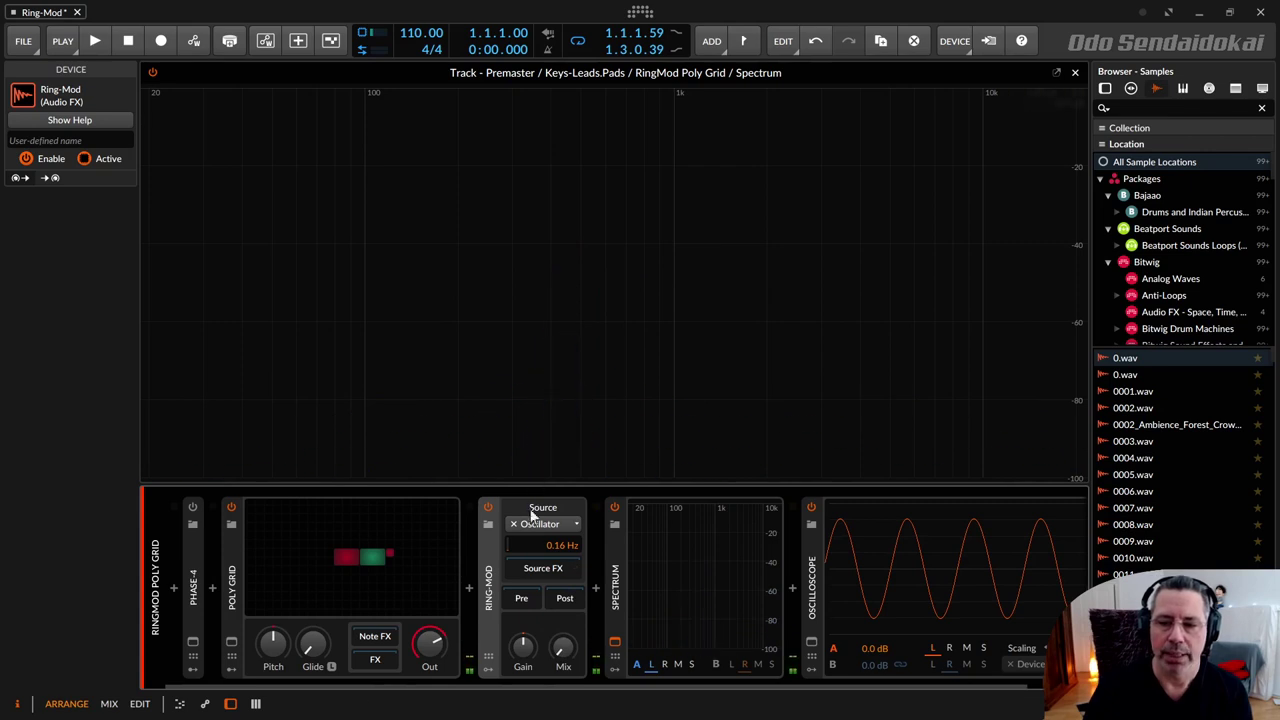
Step: Set the Ring-Mod oscillator frequency to 200 Hz
left_click_drag(557, 549, 557, 540)
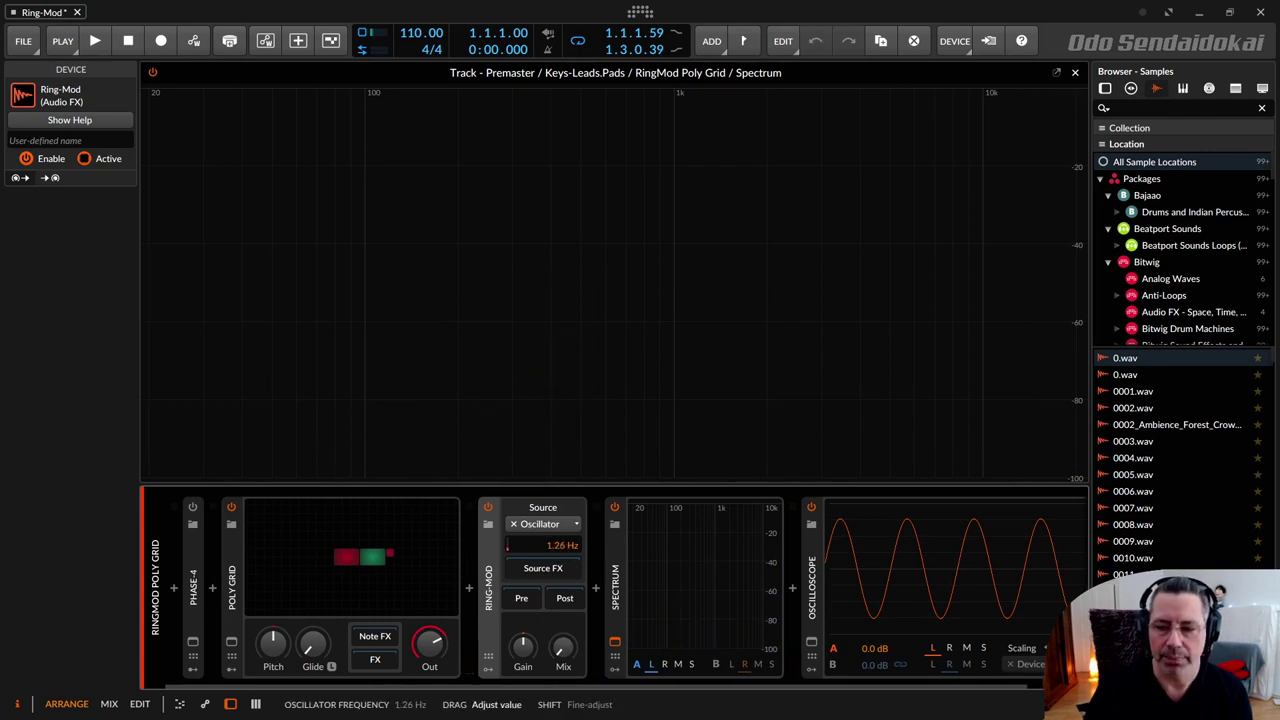
left_click_drag(559, 545, 563, 549)
double_click(560, 546)
type("200")
key("Return")
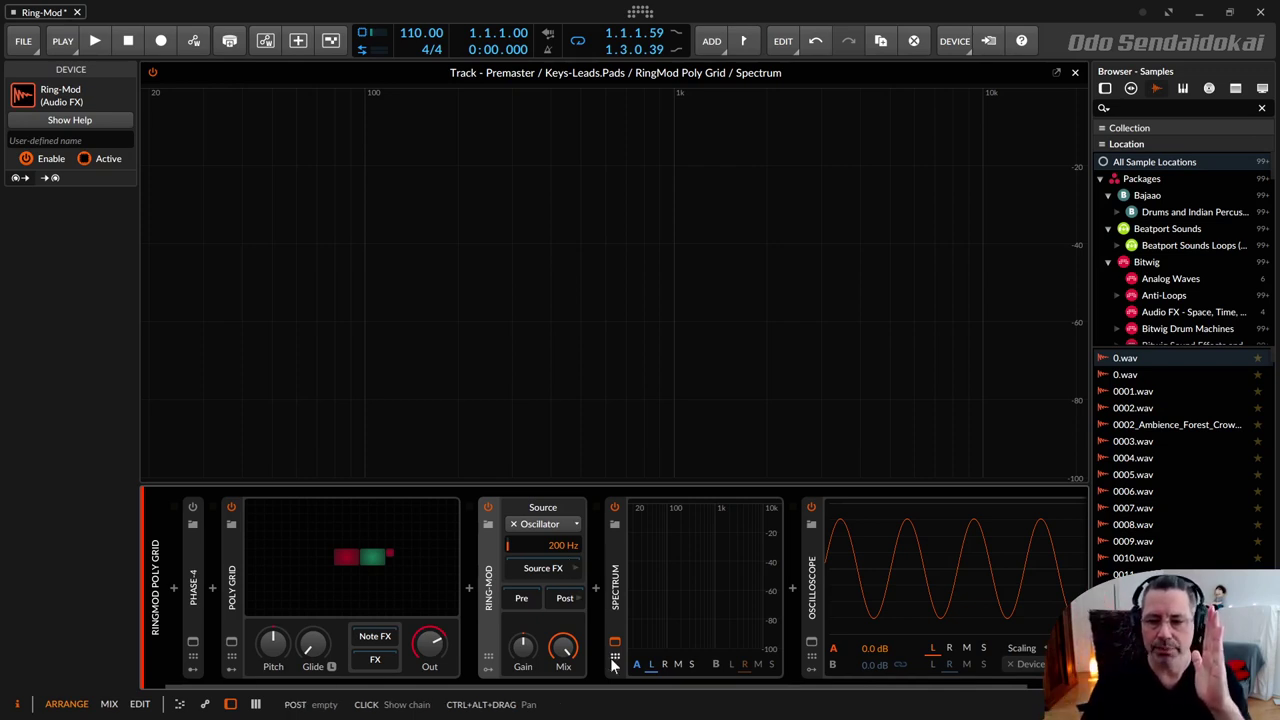
Step: Sweep the Ring-Mod mix between 0 % and 100 % at the 200 Hz frequency, finishing at 0 %
mouse_move(563, 656)
left_mouse_down()
mouse_move(563, 667)
mouse_move(574, 659)
left_mouse_up()
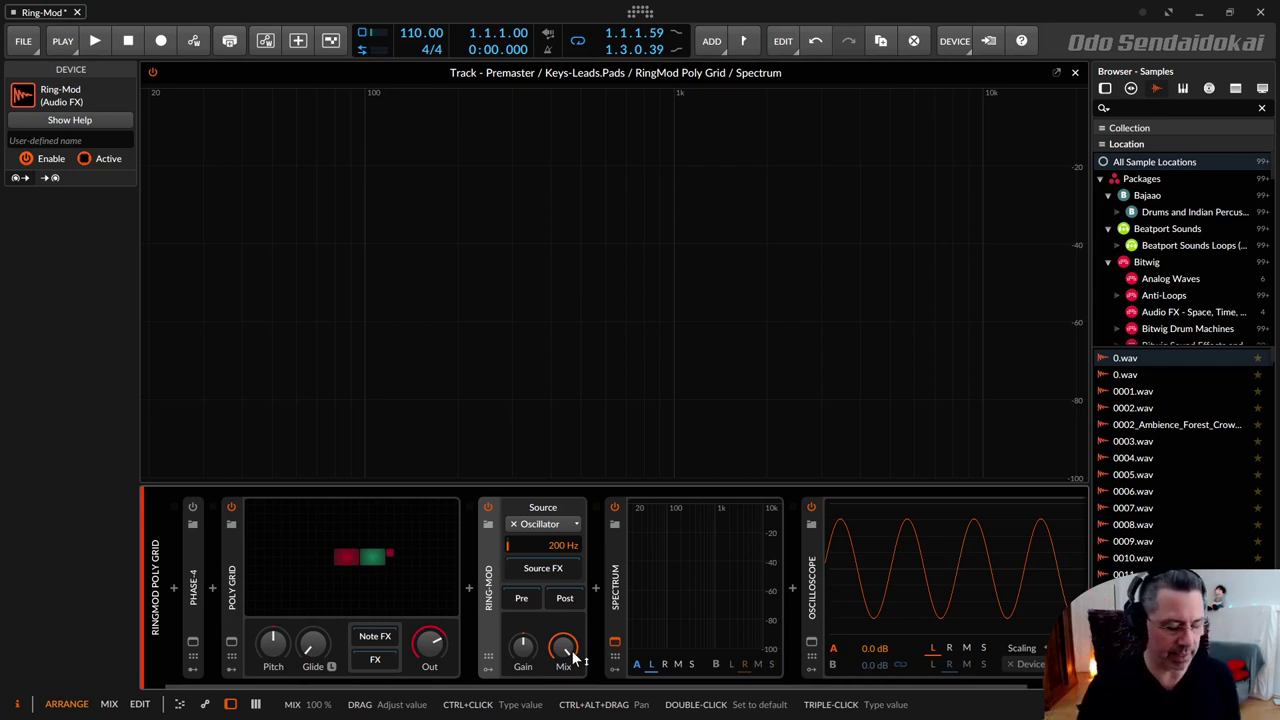
mouse_move(571, 650)
left_mouse_down()
mouse_move(573, 695)
mouse_move(575, 655)
left_mouse_up()
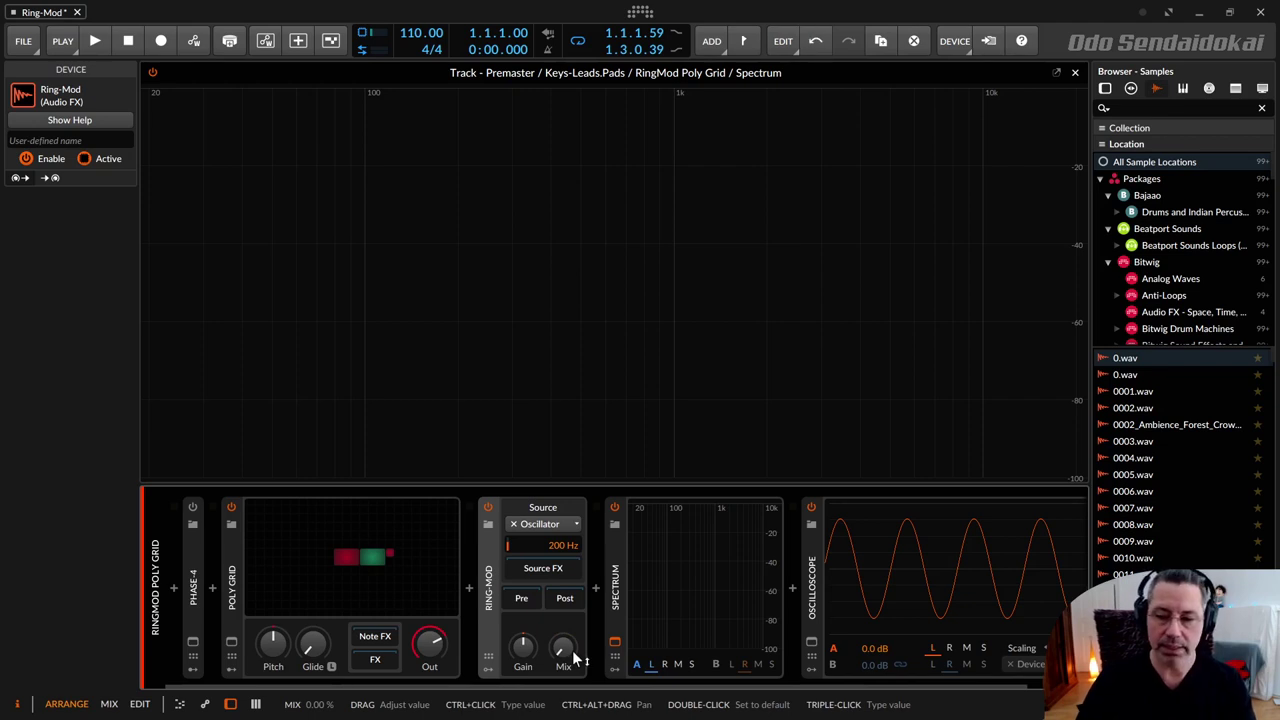
left_click_drag(575, 658, 575, 560)
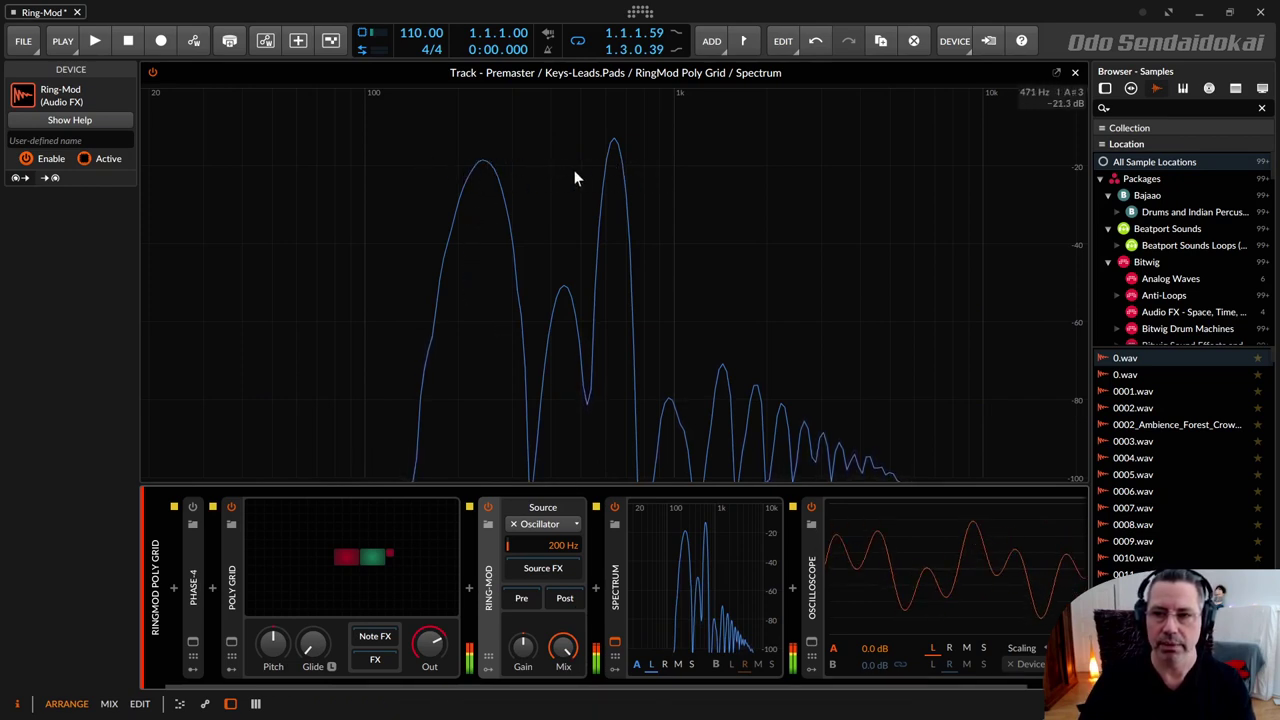
left_click_drag(563, 648, 563, 712)
left_click_drag(557, 662, 557, 690)
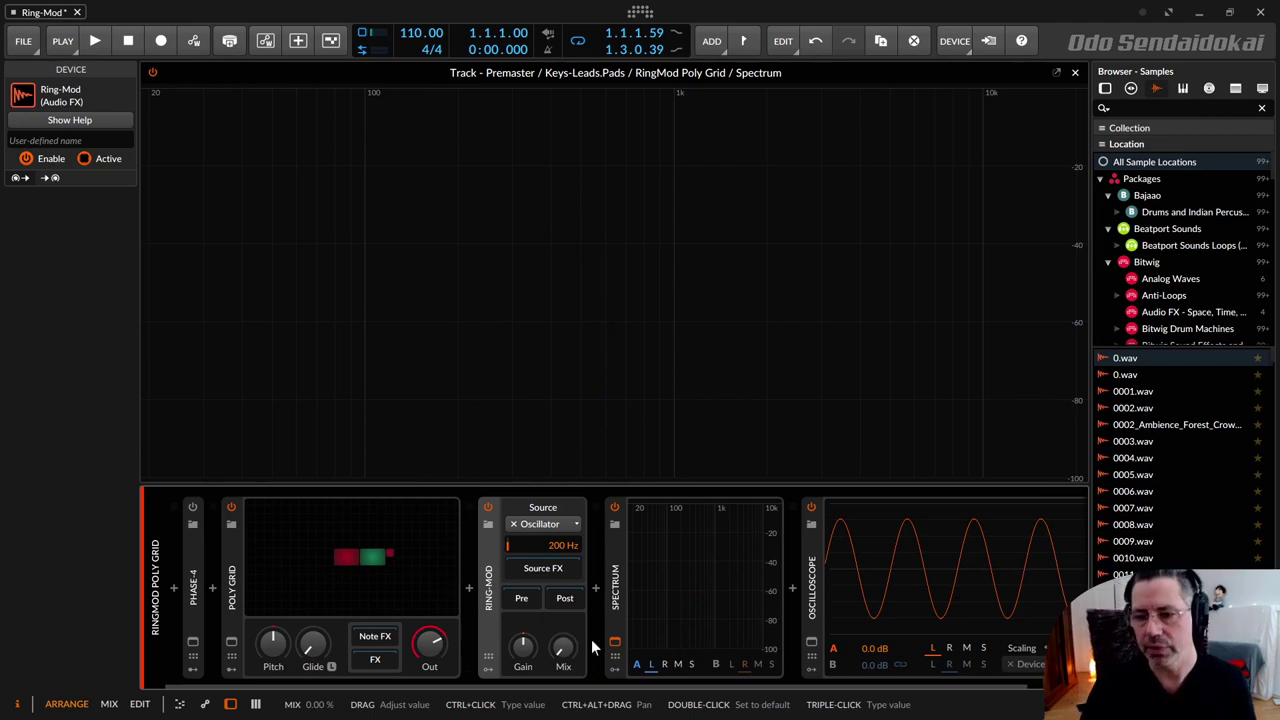
Step: Lower the Ring-Mod oscillator frequency to 91.4 Hz and further to 72.6 Hz, and blend in a partial mix
left_click_drag(568, 549, 568, 595)
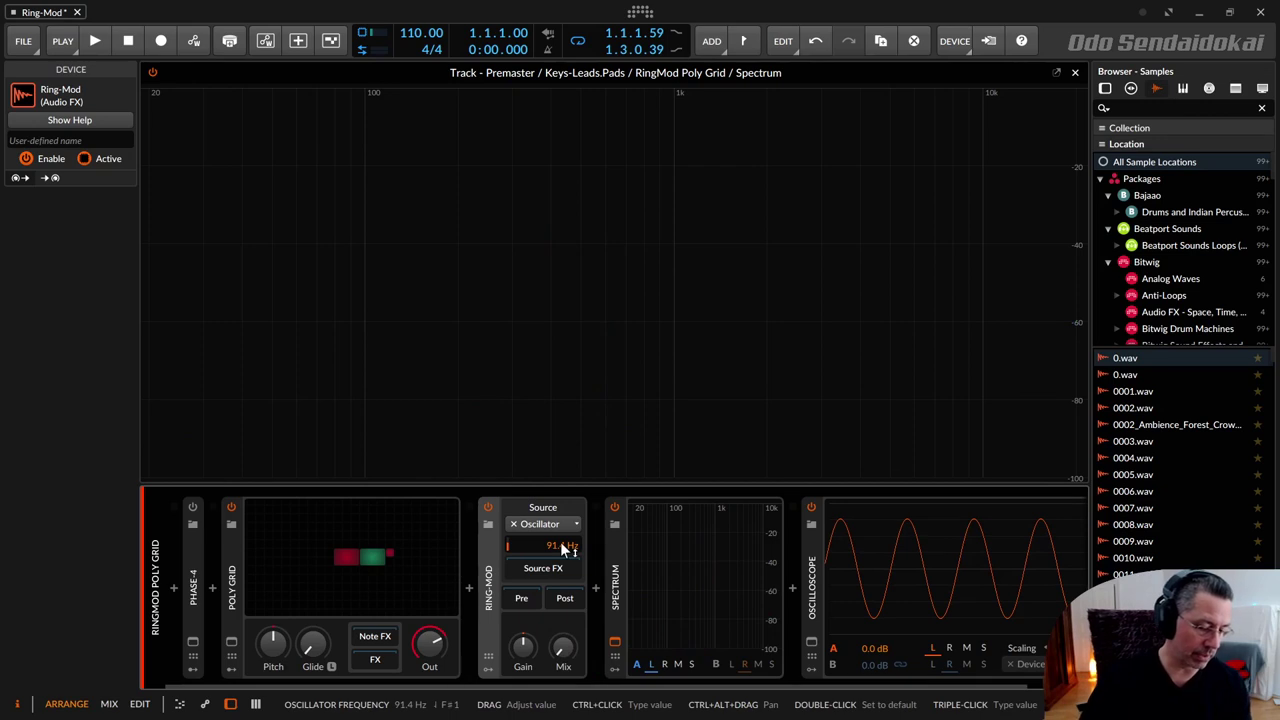
mouse_move(572, 626)
left_mouse_down()
mouse_move(572, 538)
mouse_move(572, 628)
left_mouse_up()
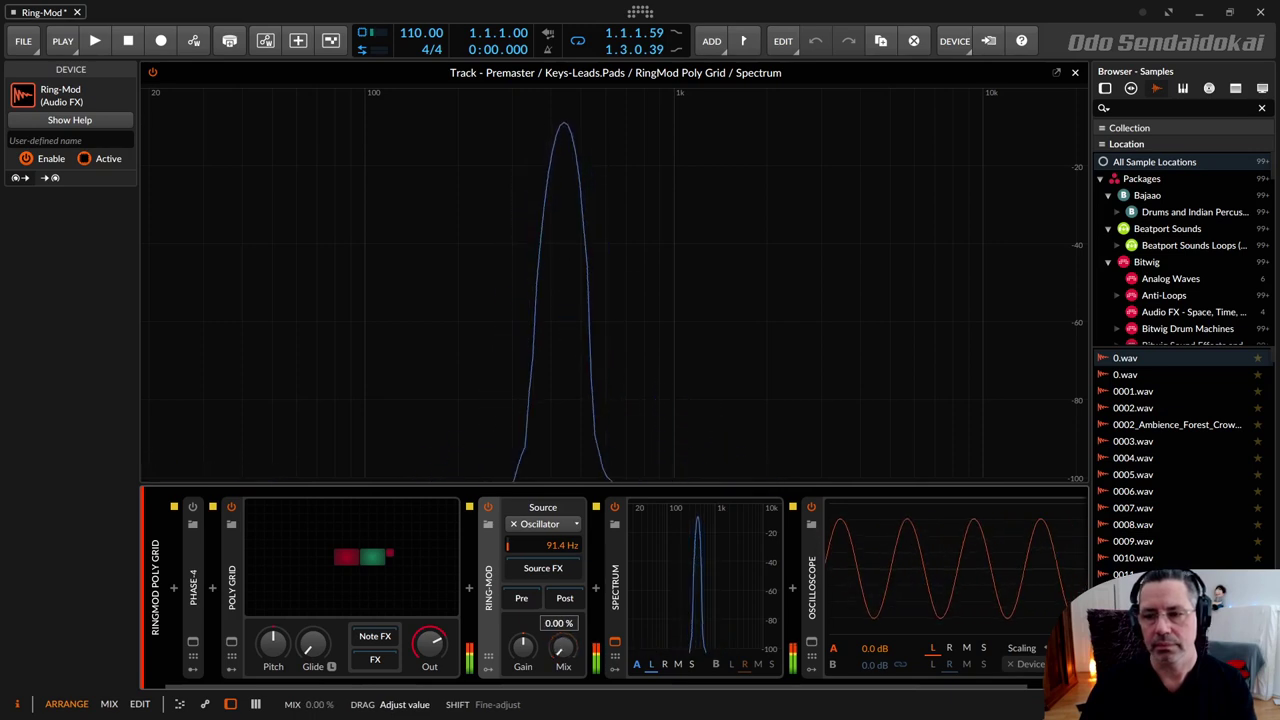
left_click_drag(552, 545, 552, 564)
left_click_drag(563, 648, 563, 596)
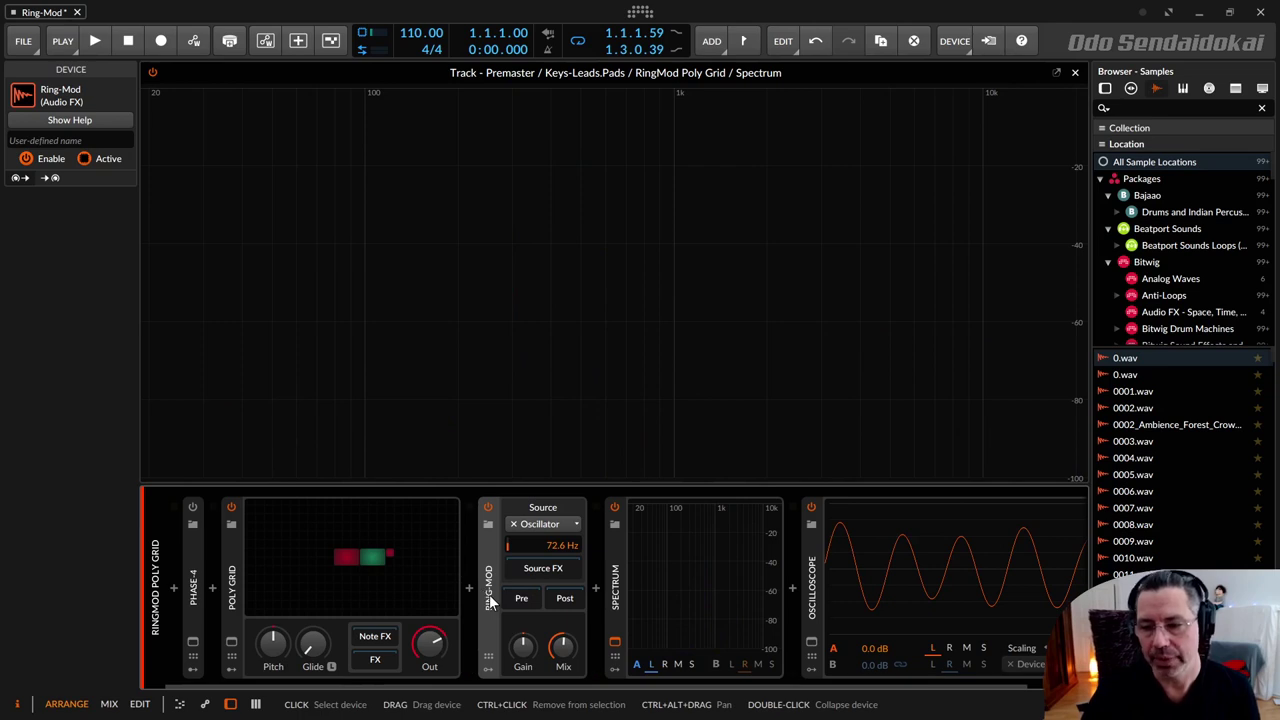
Step: Close the enlarged Spectrum view to return to the arrangement
left_click(533, 524)
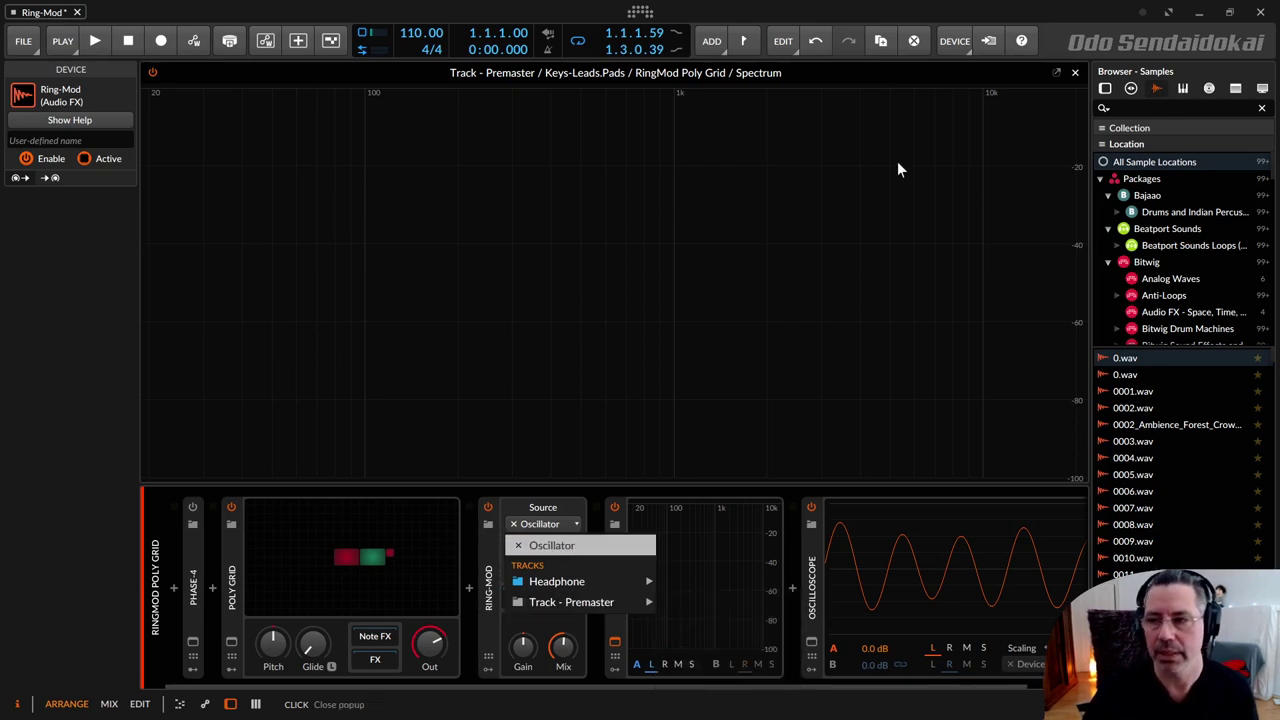
left_click(1075, 73)
left_click(1075, 73)
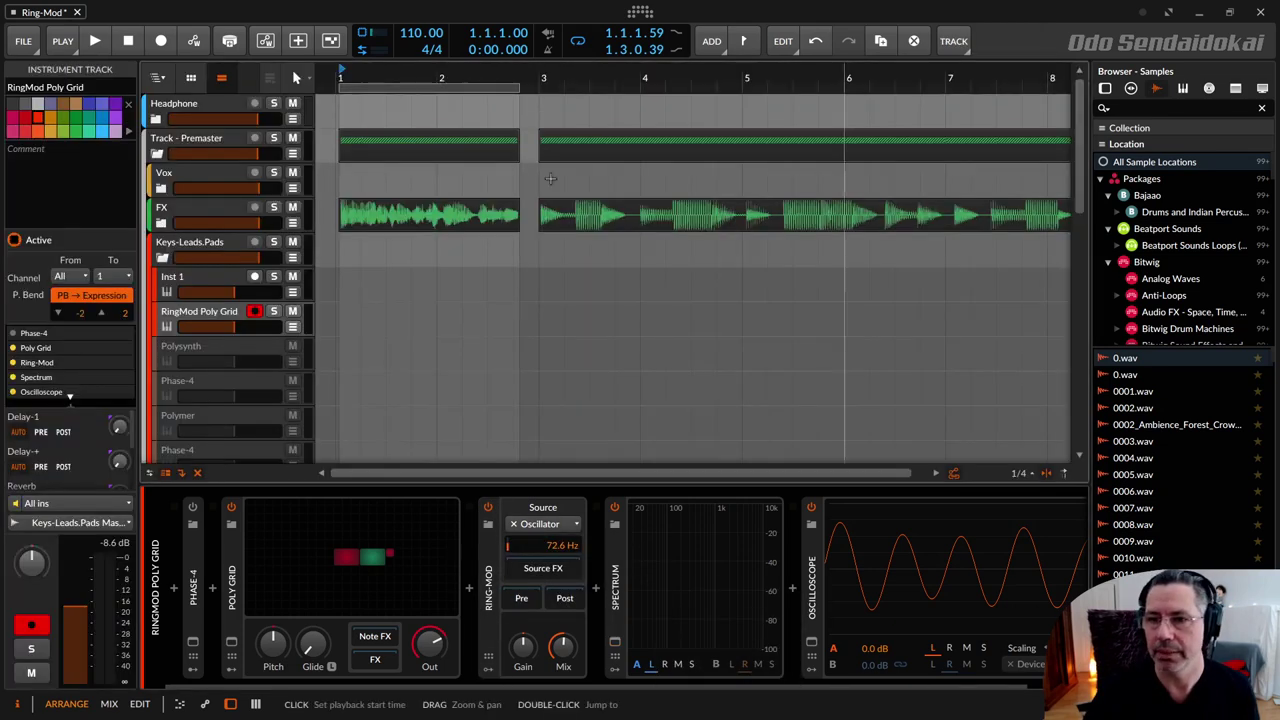
Step: Examine the available Ring-Mod modulation sources, including the FX tracks inside the Track - Premaster group
left_click(538, 523)
mouse_move(560, 602)
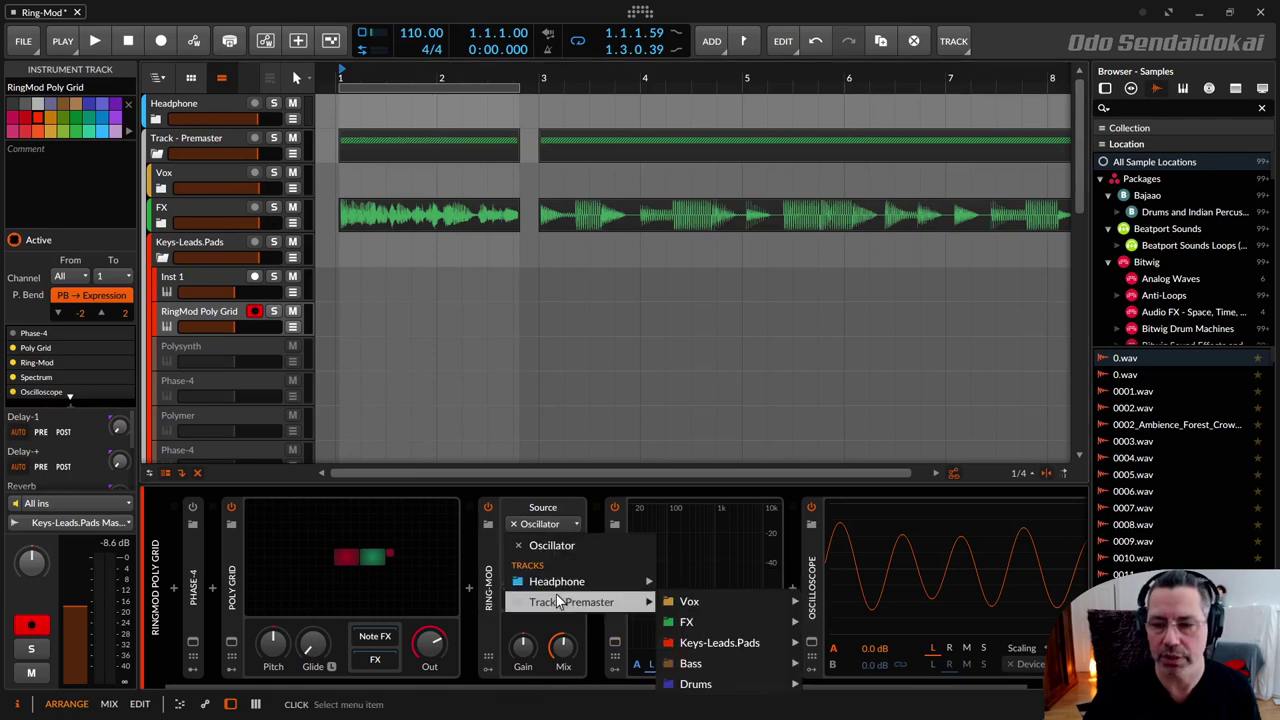
mouse_move(730, 620)
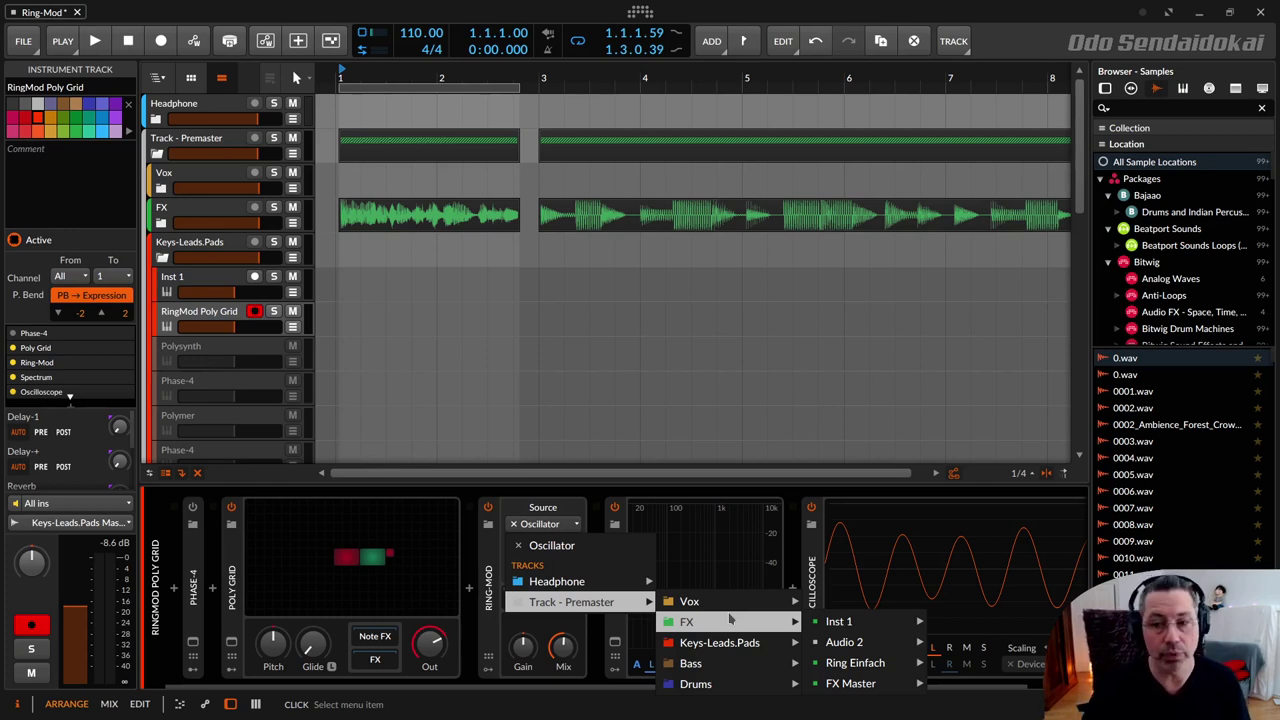
left_click(484, 540)
Step: Inspect the Ring-Mod's Source FX and Pre effect chains
left_click(545, 569)
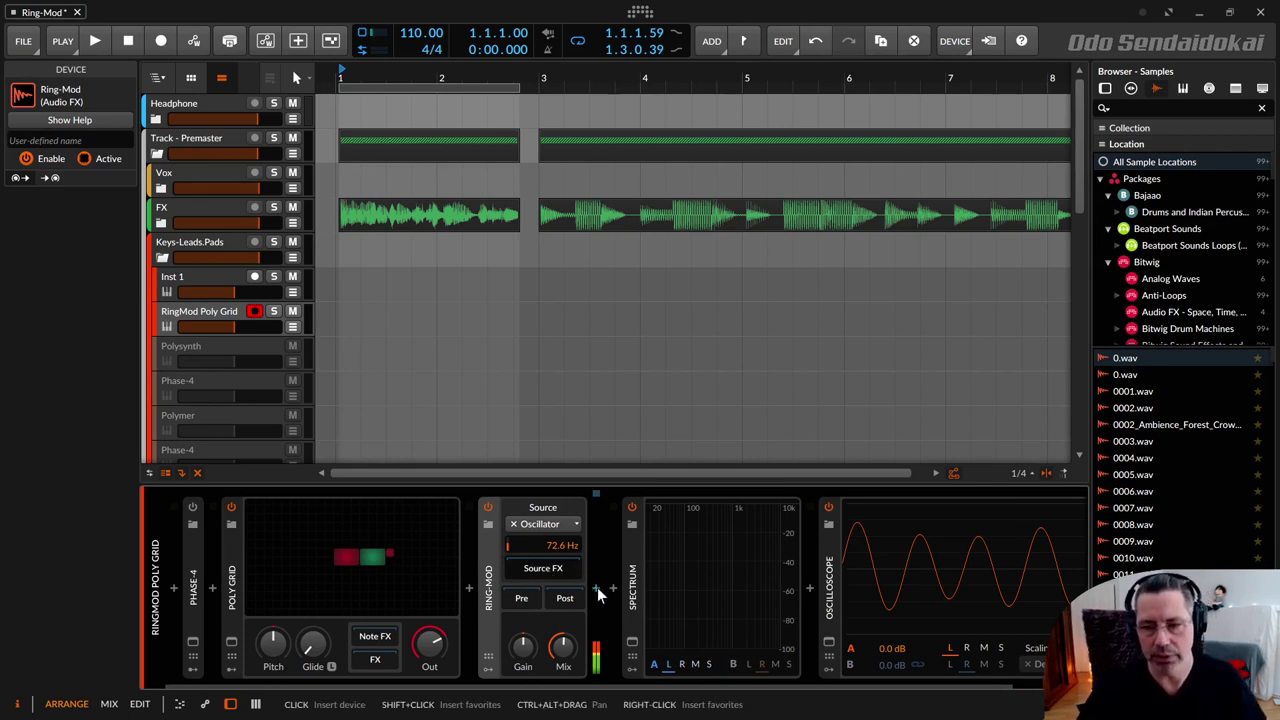
left_click(551, 586)
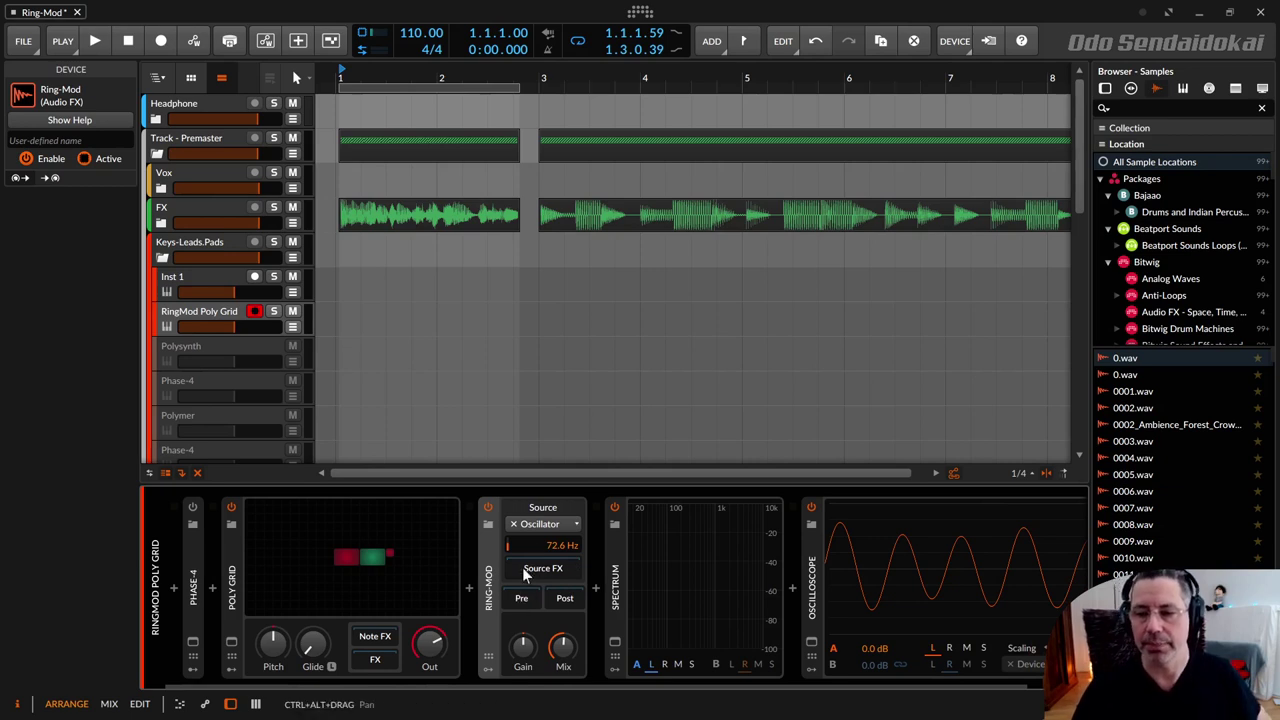
left_click(524, 599)
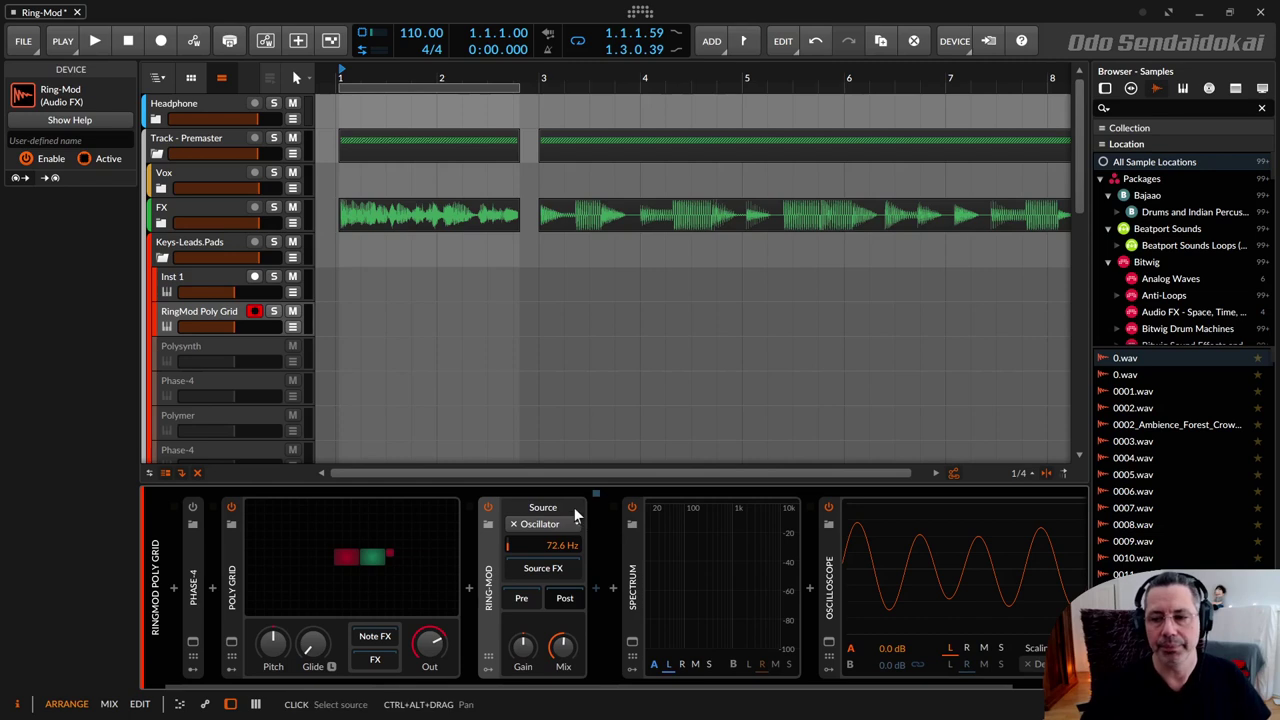
Step: Set the Ring-Mod mix to 100 % and its oscillator frequency to 200 Hz
left_click_drag(522, 652, 565, 658)
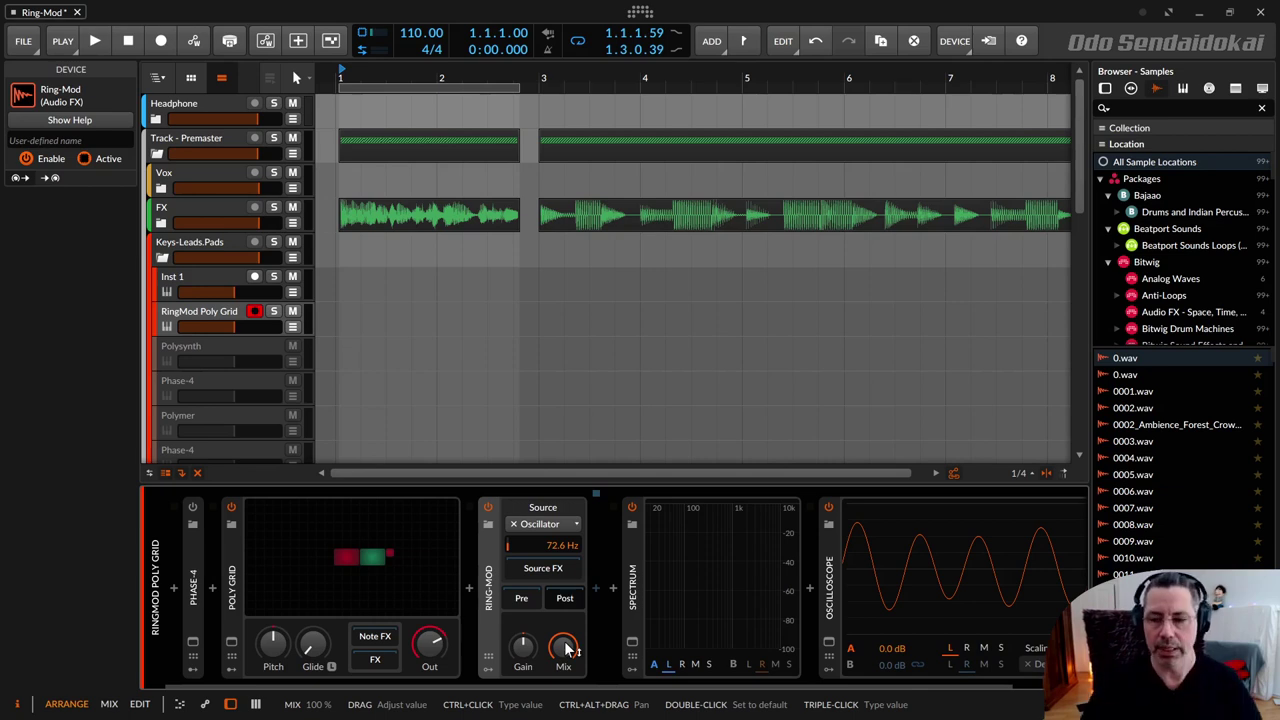
double_click(549, 545)
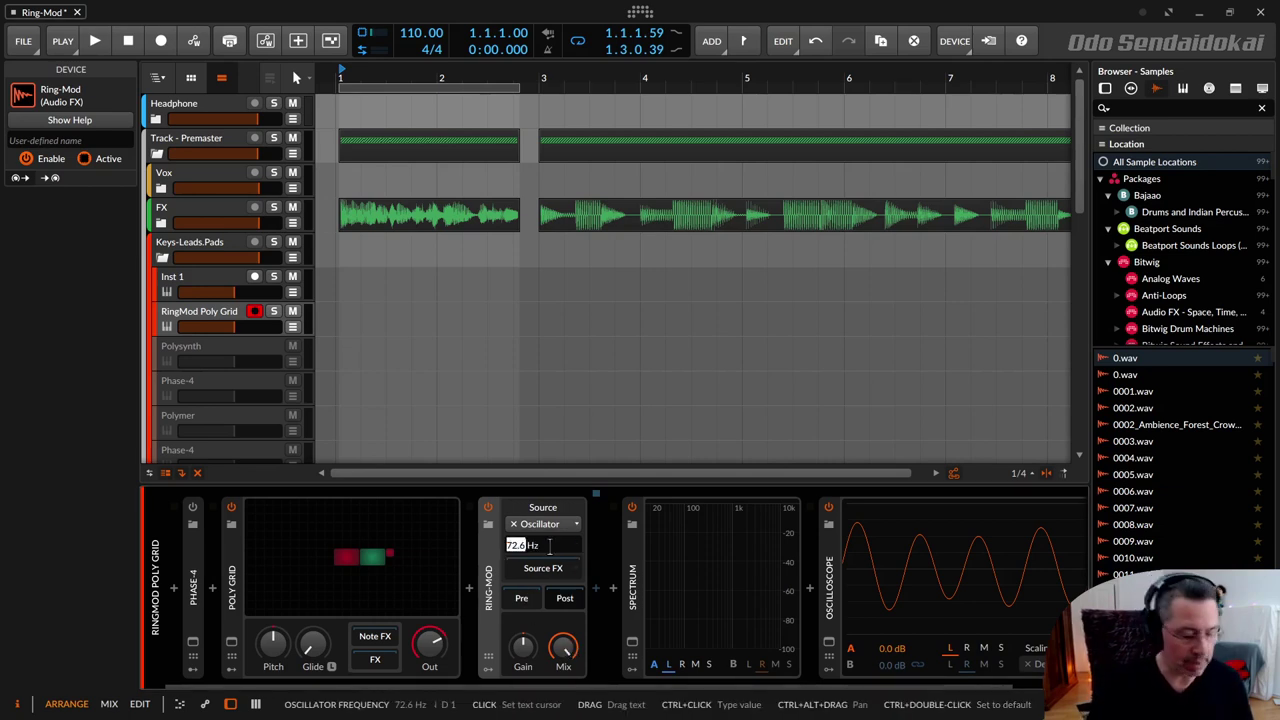
type("200")
key("Return")
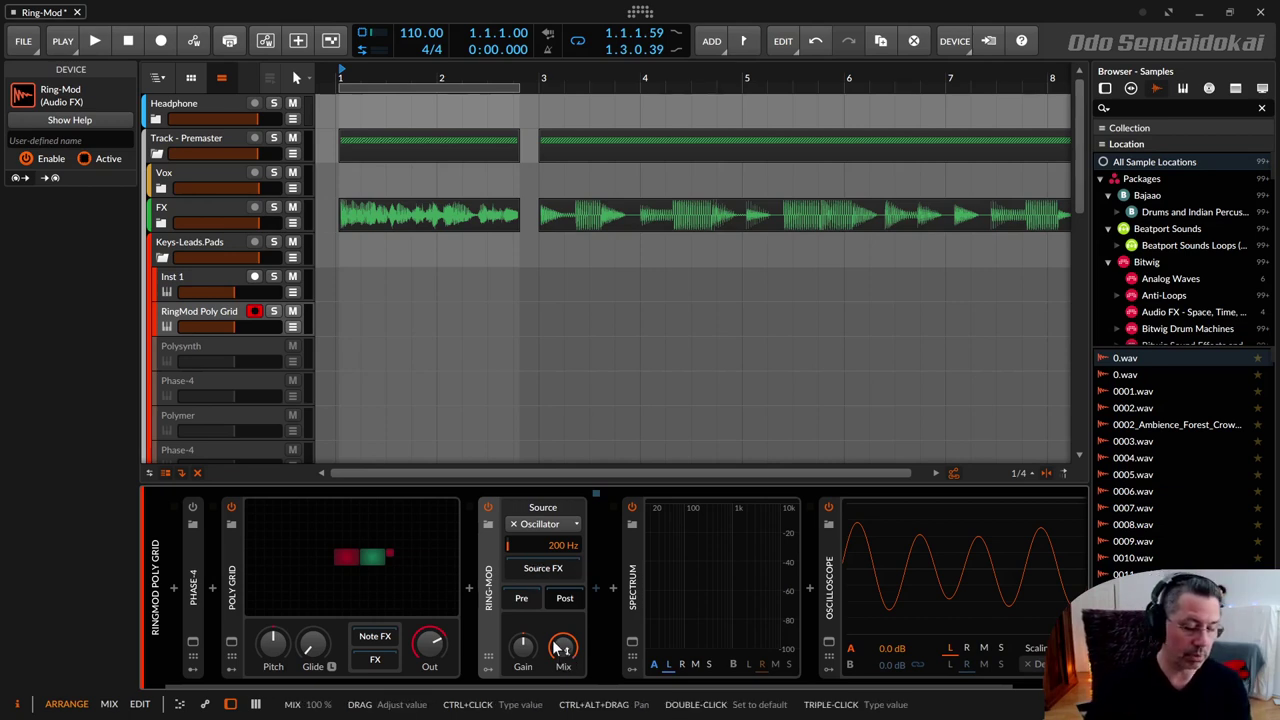
Step: Vary the Ring-Mod mix through 76.8 % and down to 0 %, and restore it to 100 %
mouse_move(561, 649)
left_mouse_down()
mouse_move(561, 700)
mouse_move(561, 661)
left_mouse_up()
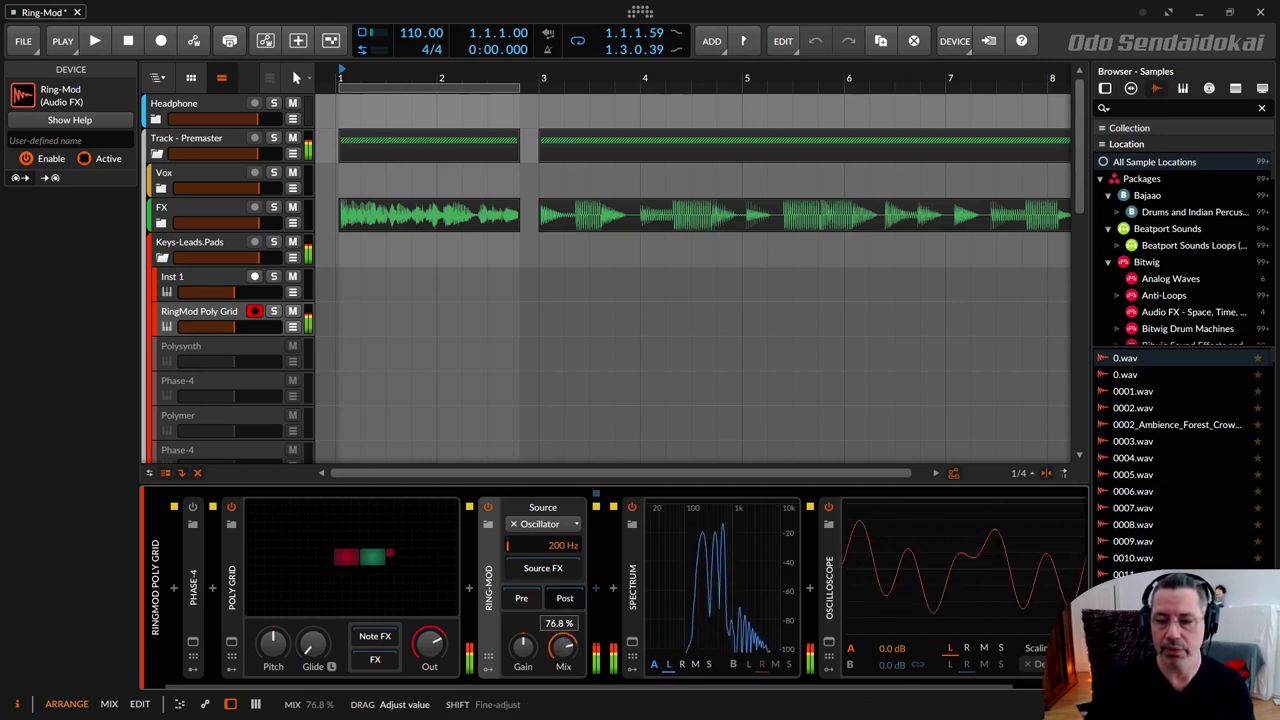
mouse_move(561, 661)
left_mouse_down()
mouse_move(561, 673)
mouse_move(562, 647)
left_mouse_up()
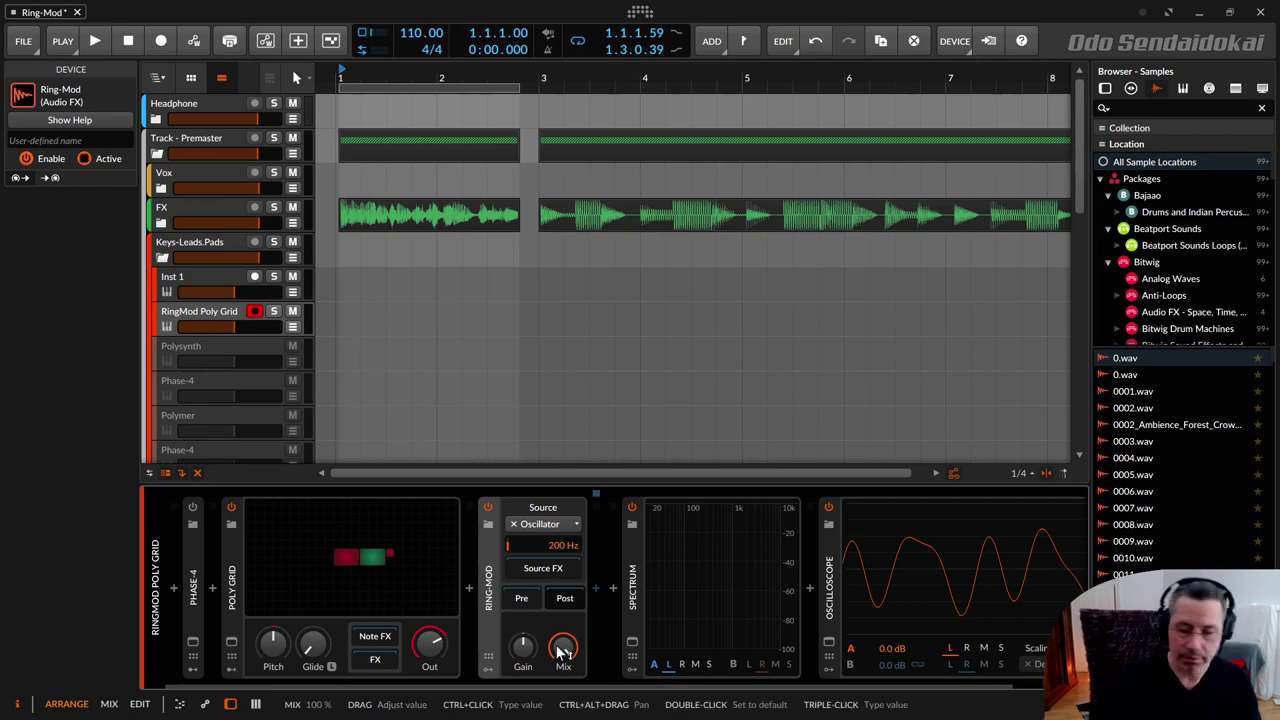
left_click_drag(561, 650, 561, 655)
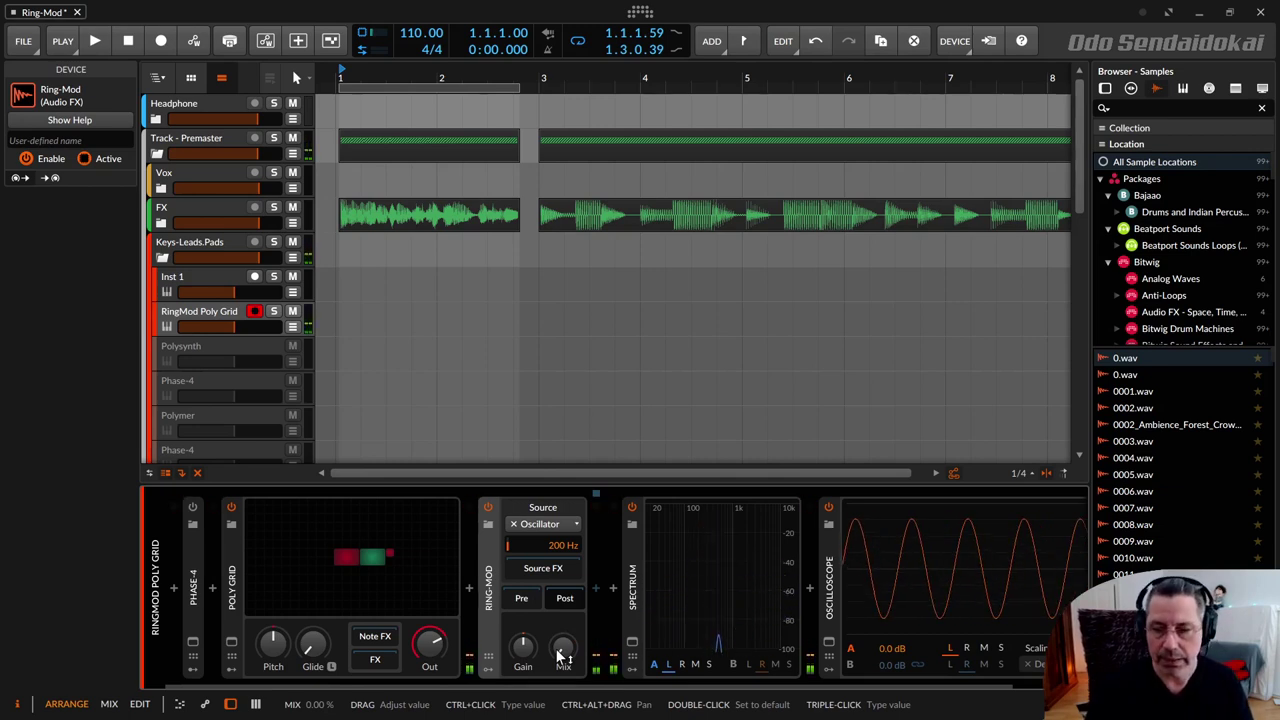
double_click(562, 650)
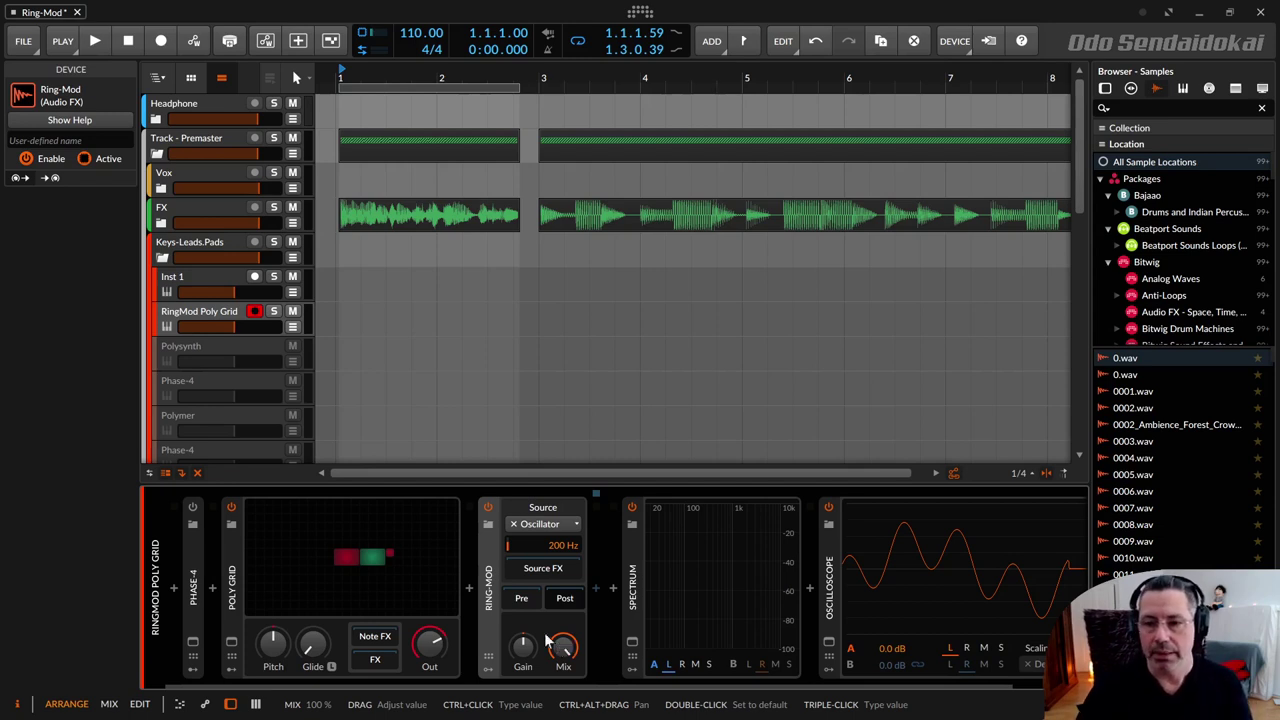
Step: Activate the Polysynth track and hide the modulators of its Polysynth device
left_click(224, 354)
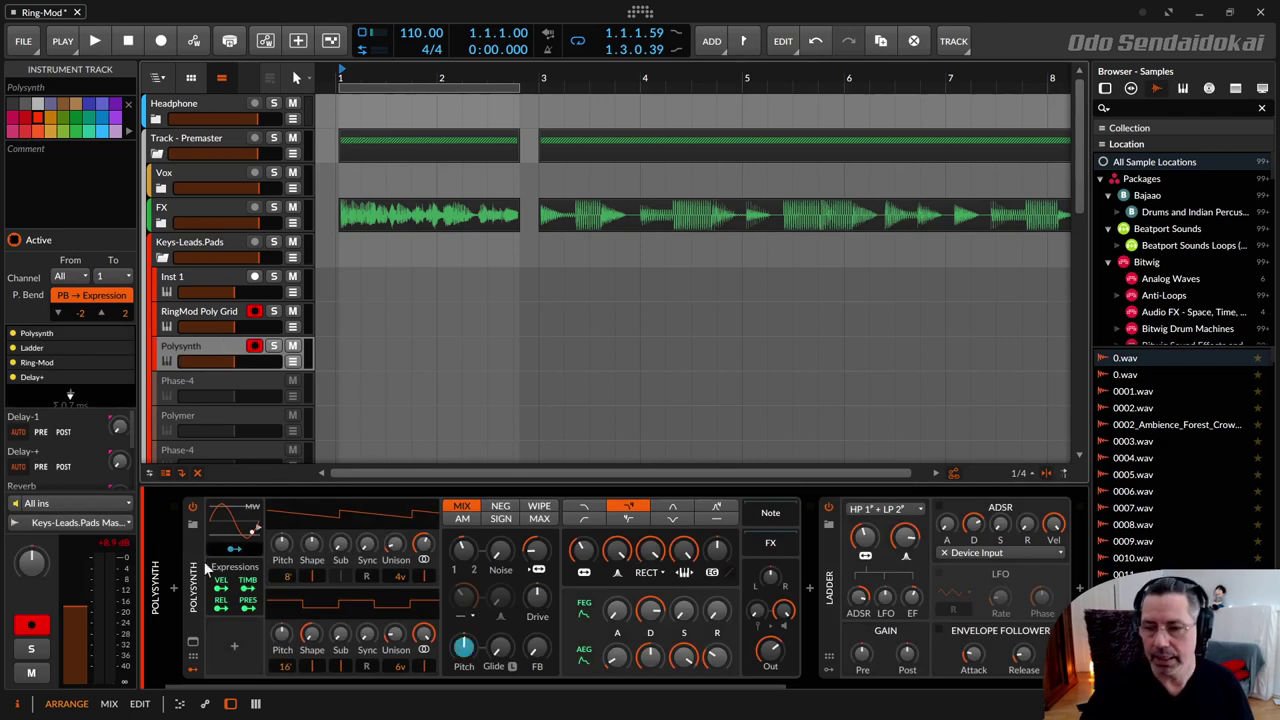
left_click(193, 671)
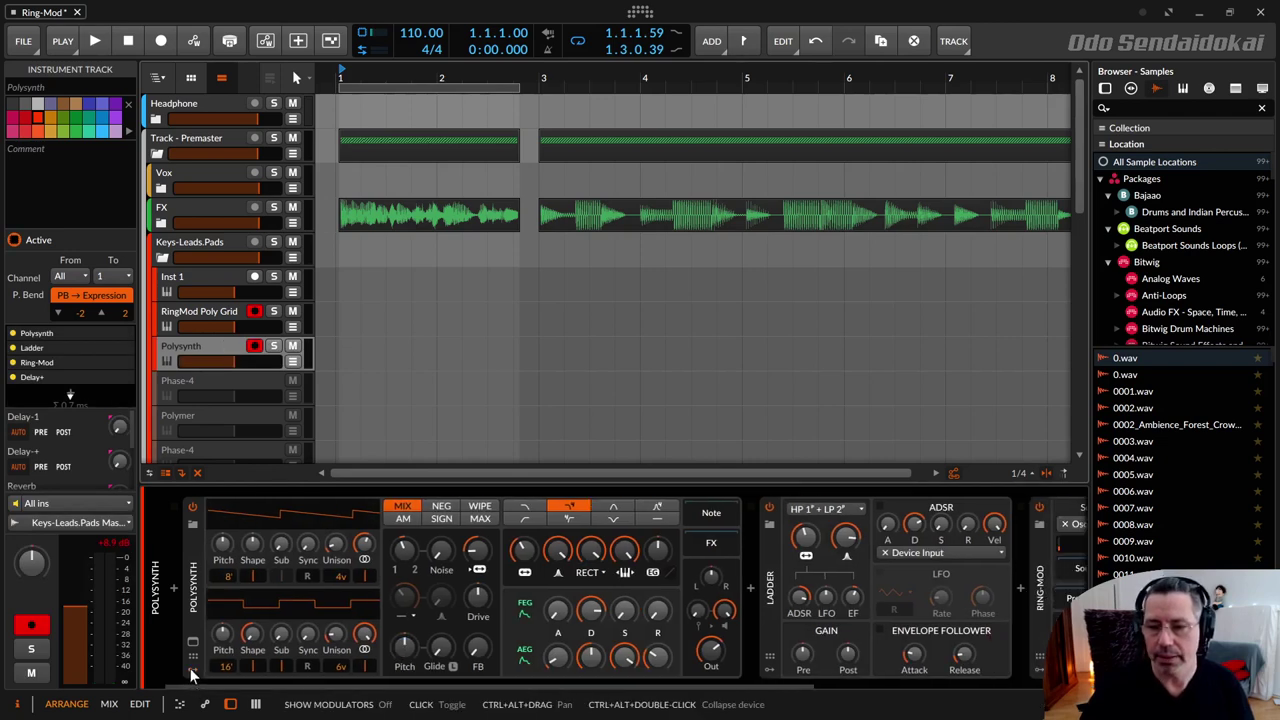
Step: Disable the Ladder and Delay+ devices on the Polysynth track
left_click_drag(282, 687, 555, 693)
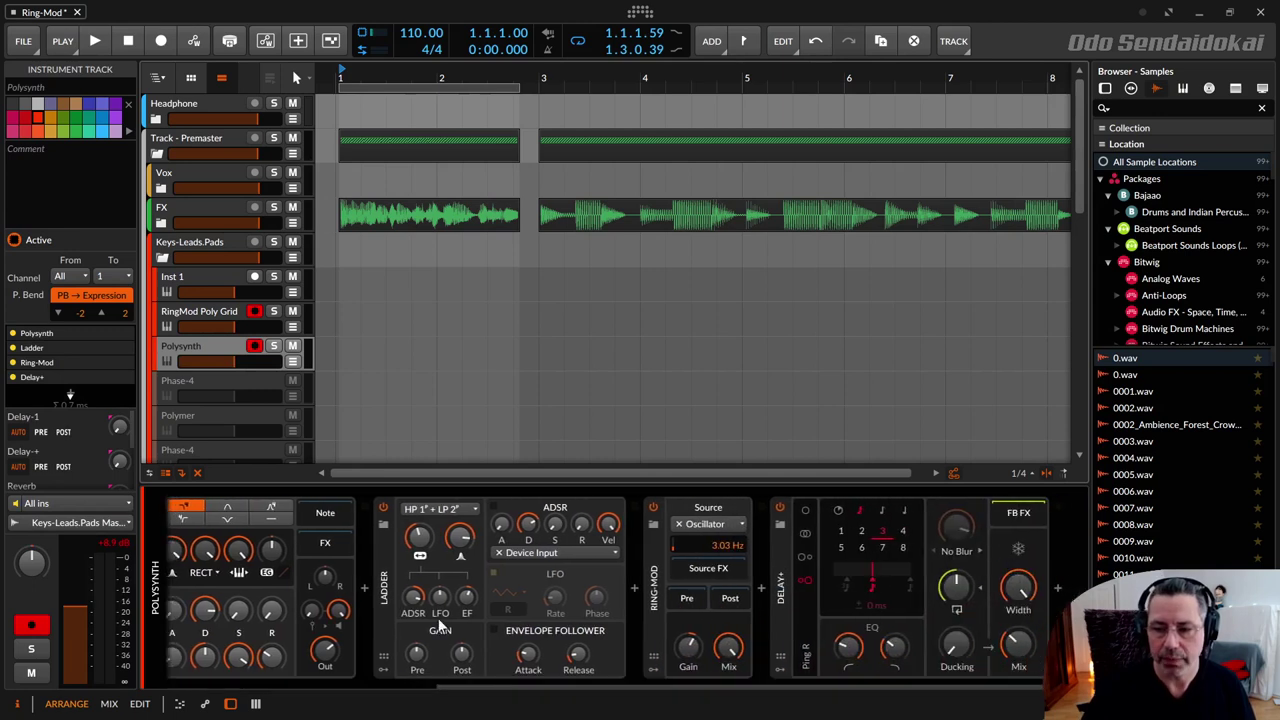
left_click(389, 566)
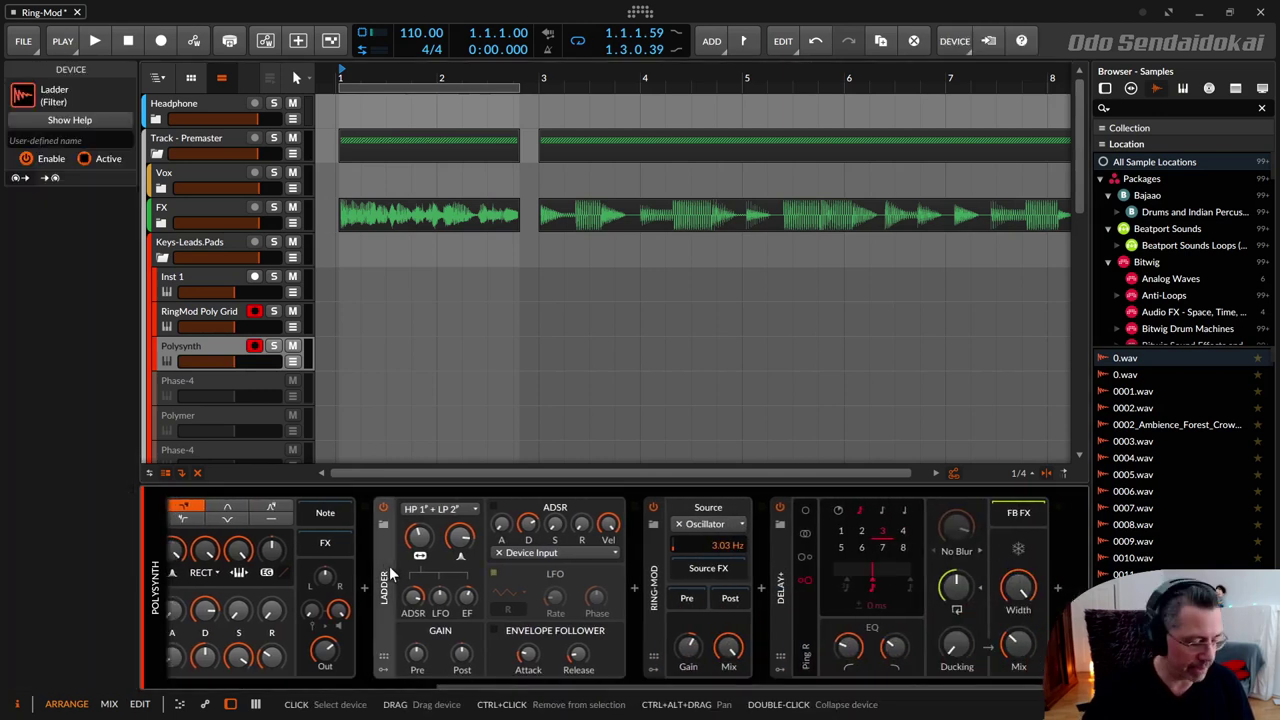
left_click(781, 507)
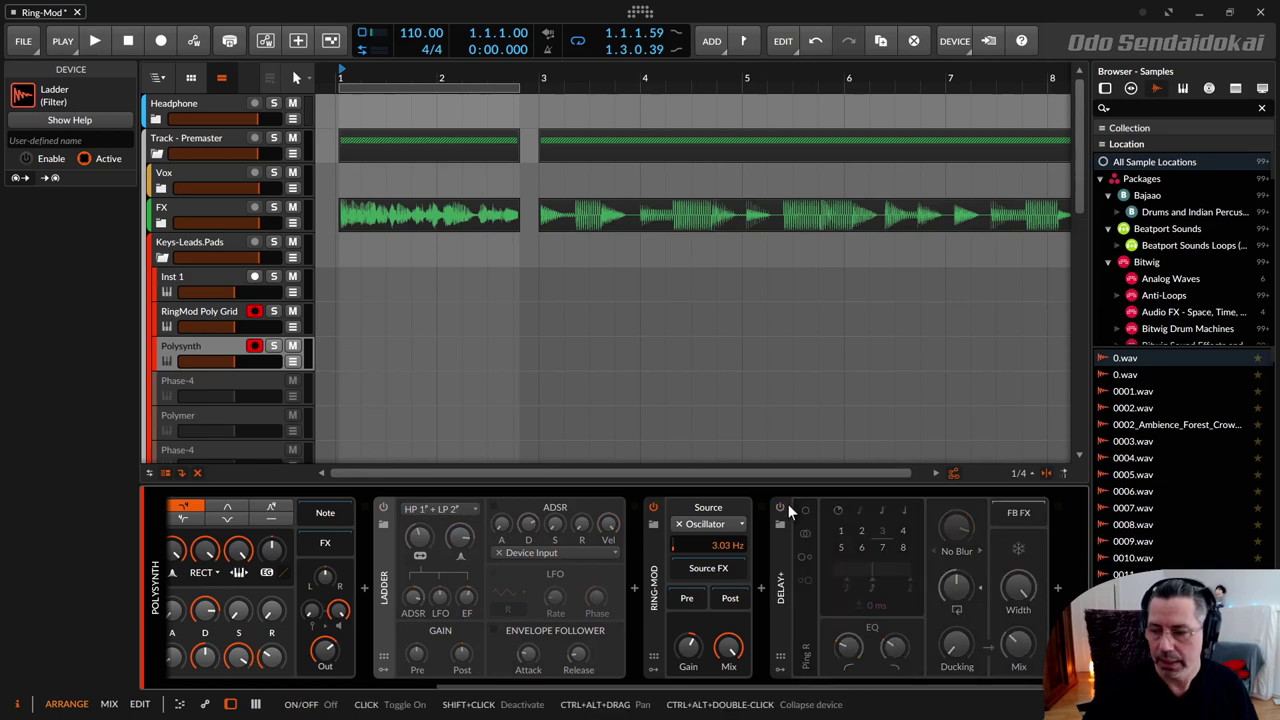
Step: Set the Polysynth track's Ring-Mod frequency to 527 Hz, dip its mix to 30 %, and return it to 100 %
left_click(655, 572)
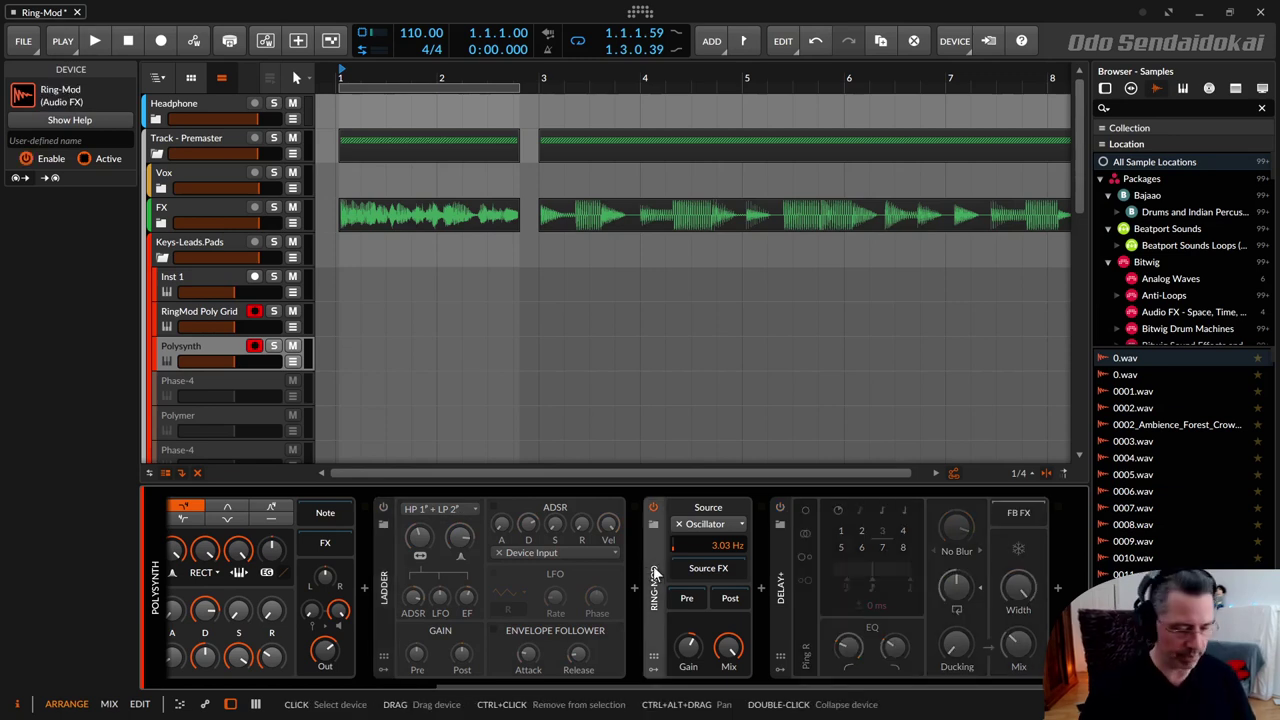
left_click_drag(727, 545, 727, 478)
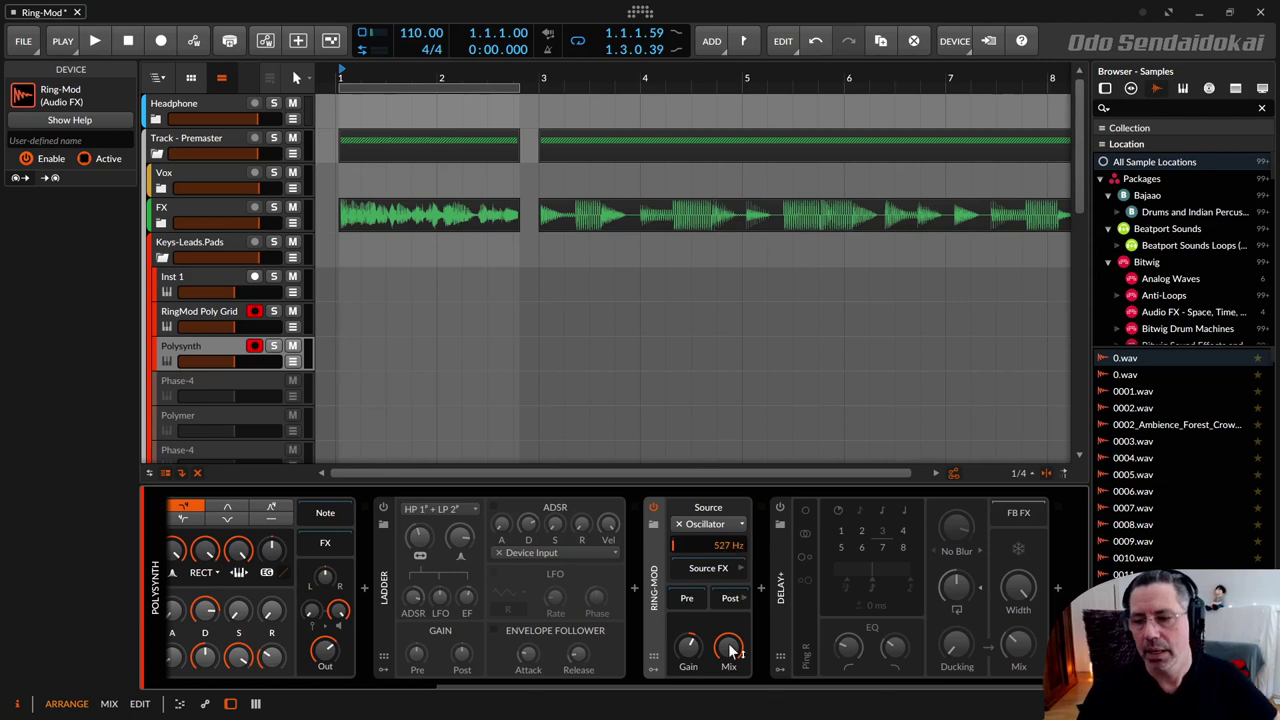
left_click_drag(729, 649, 729, 640)
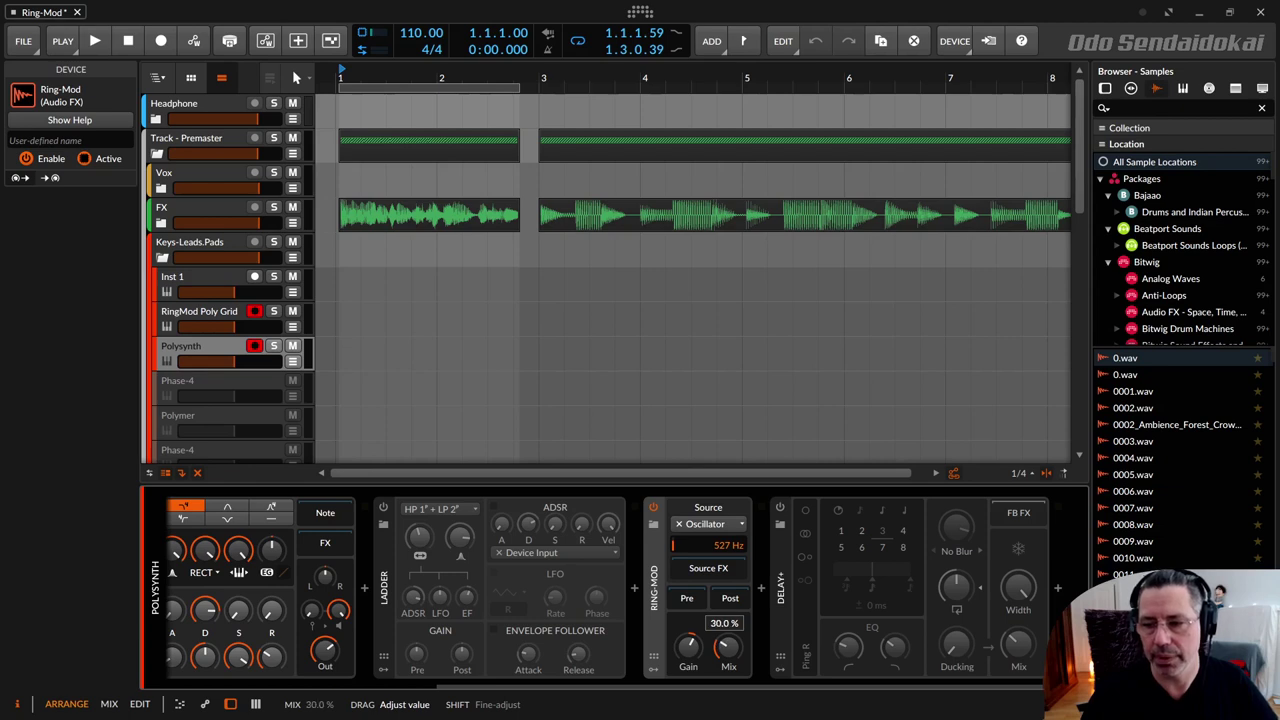
mouse_move(729, 640)
left_mouse_down()
mouse_move(729, 629)
mouse_move(729, 648)
left_mouse_up()
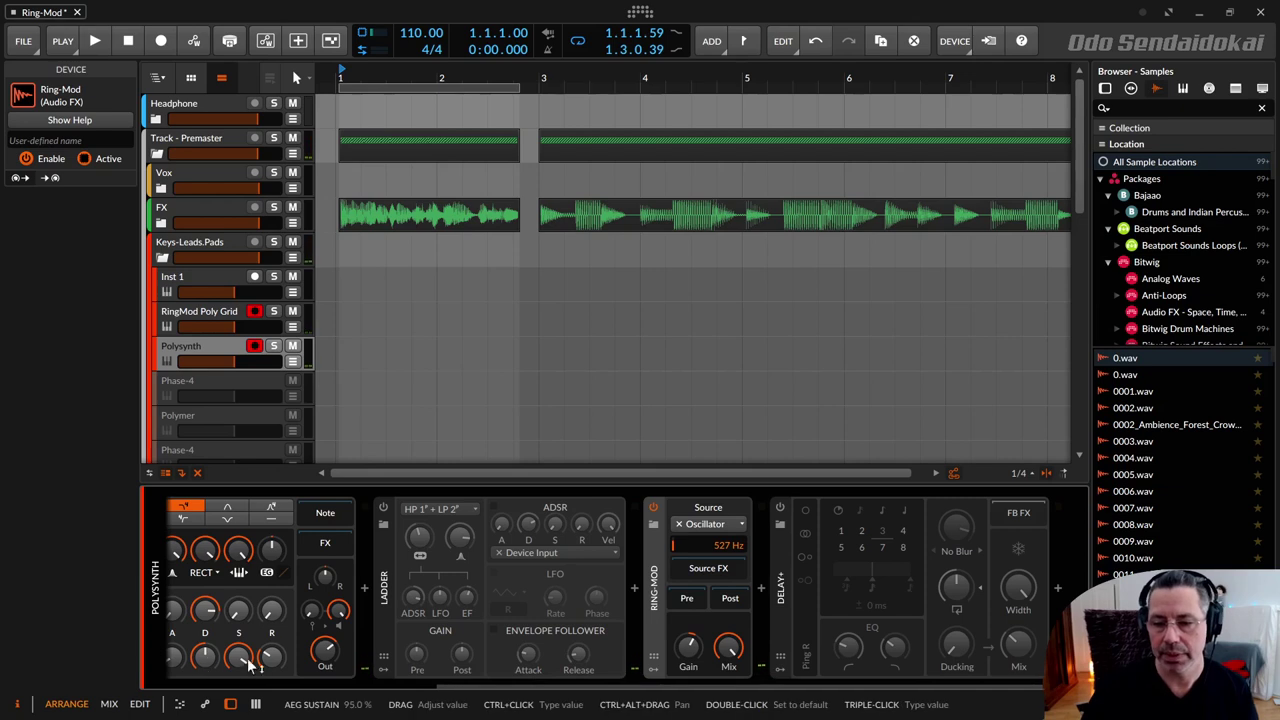
Step: Turn off the waveshaping in the Polysynth's filter section
left_click(247, 687)
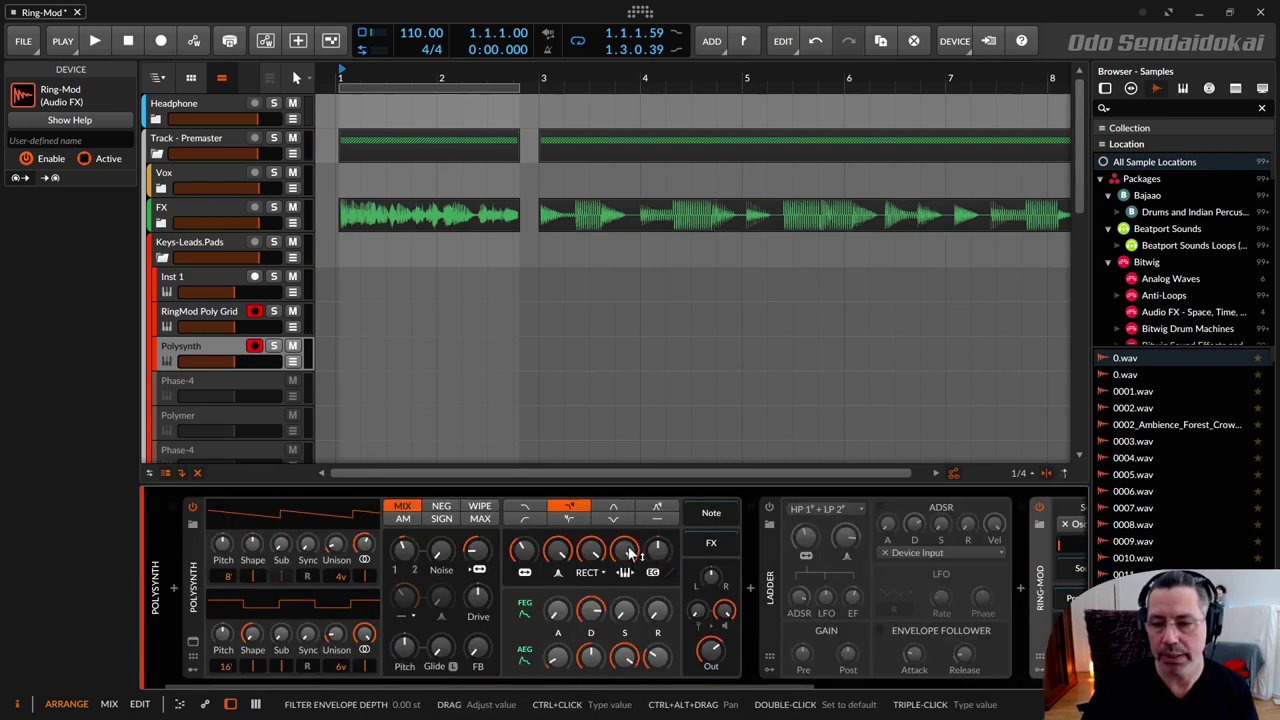
left_click(594, 574)
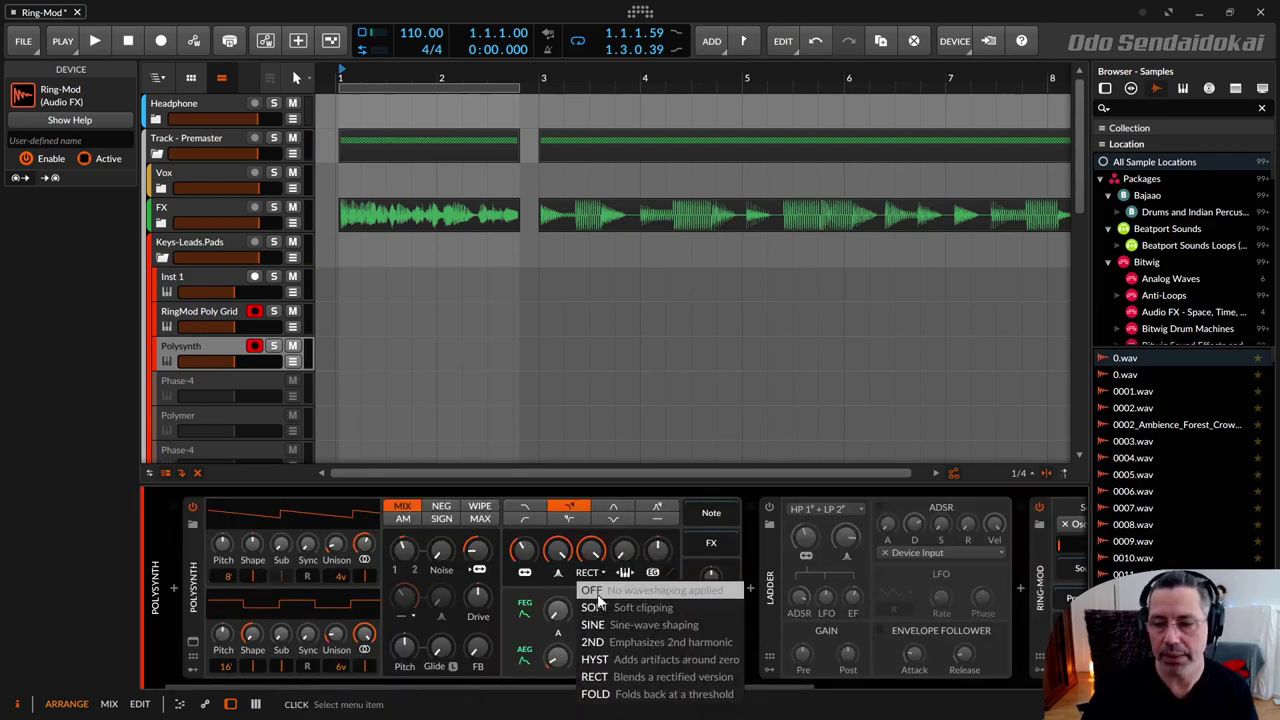
left_click(578, 562)
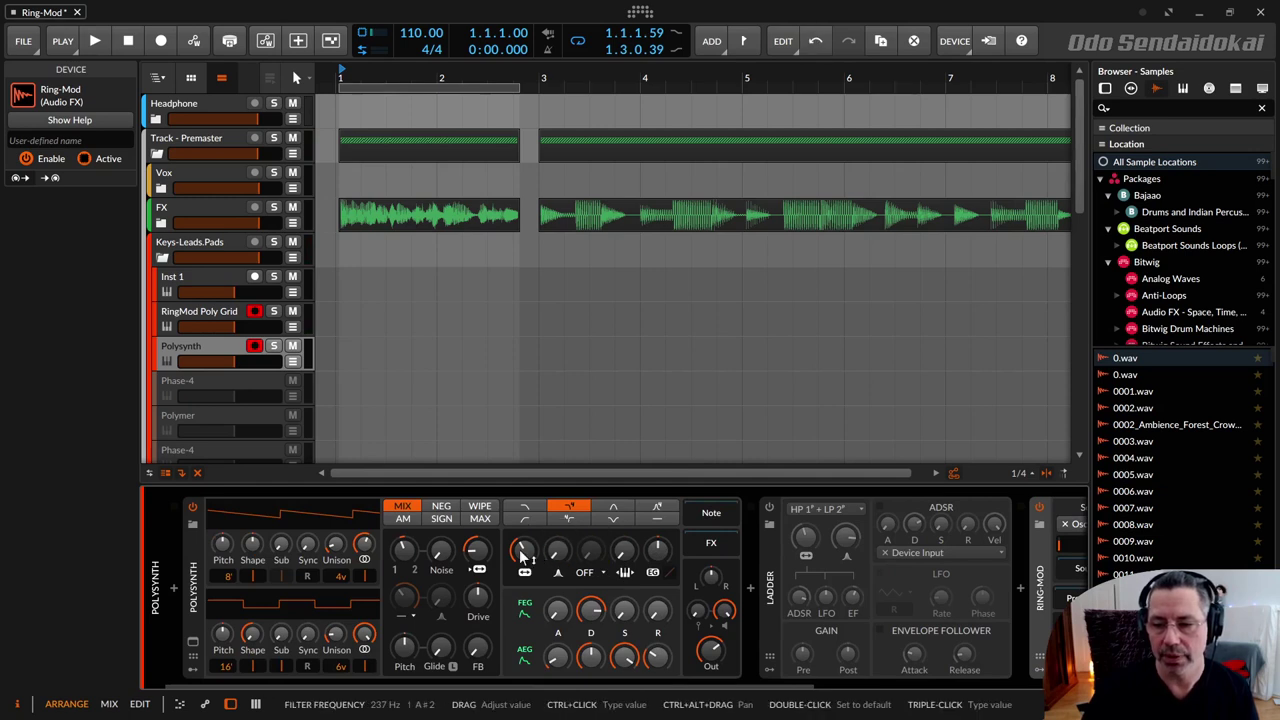
Step: Load the default preset on the Polysynth device and hide its modulators
right_click(187, 580)
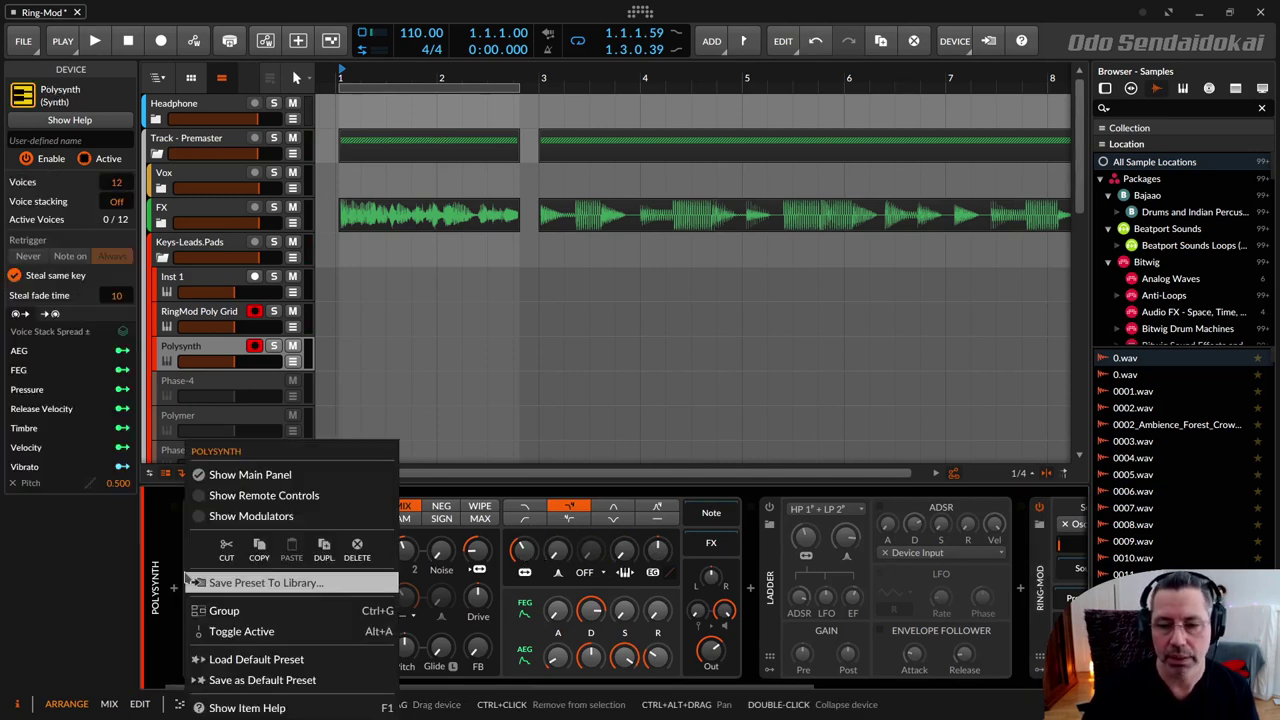
left_click(248, 660)
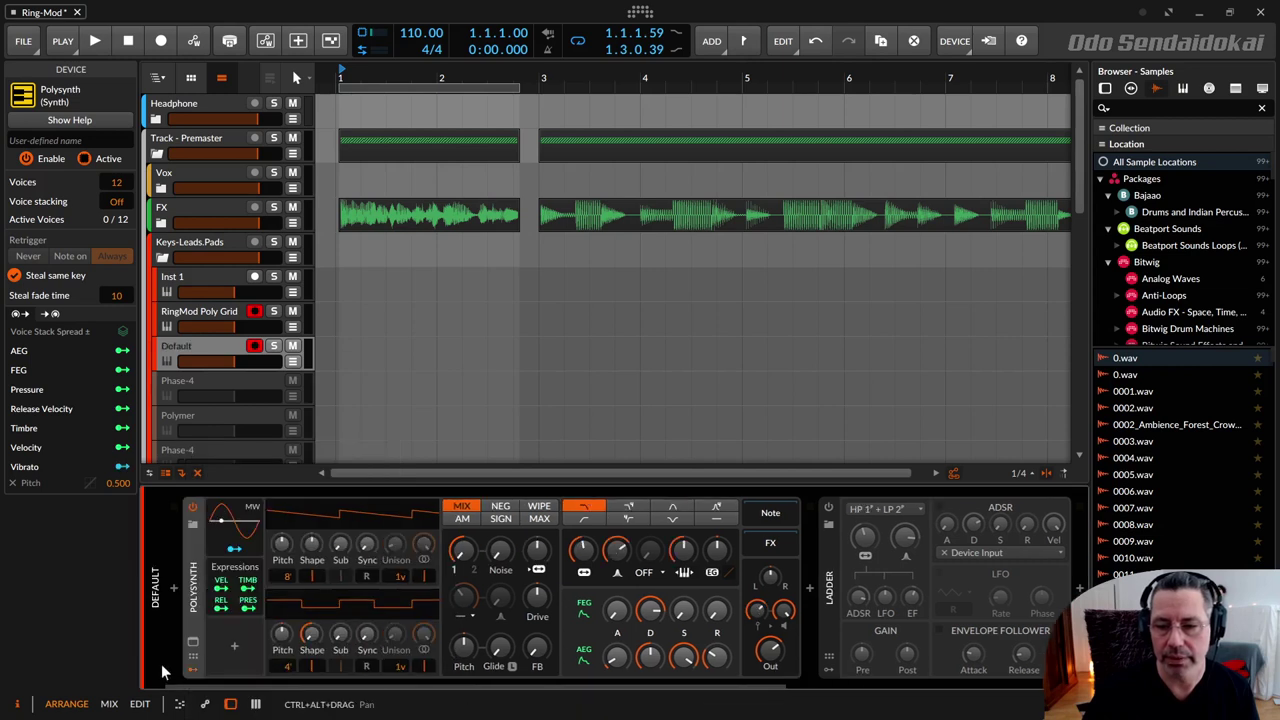
left_click(195, 671)
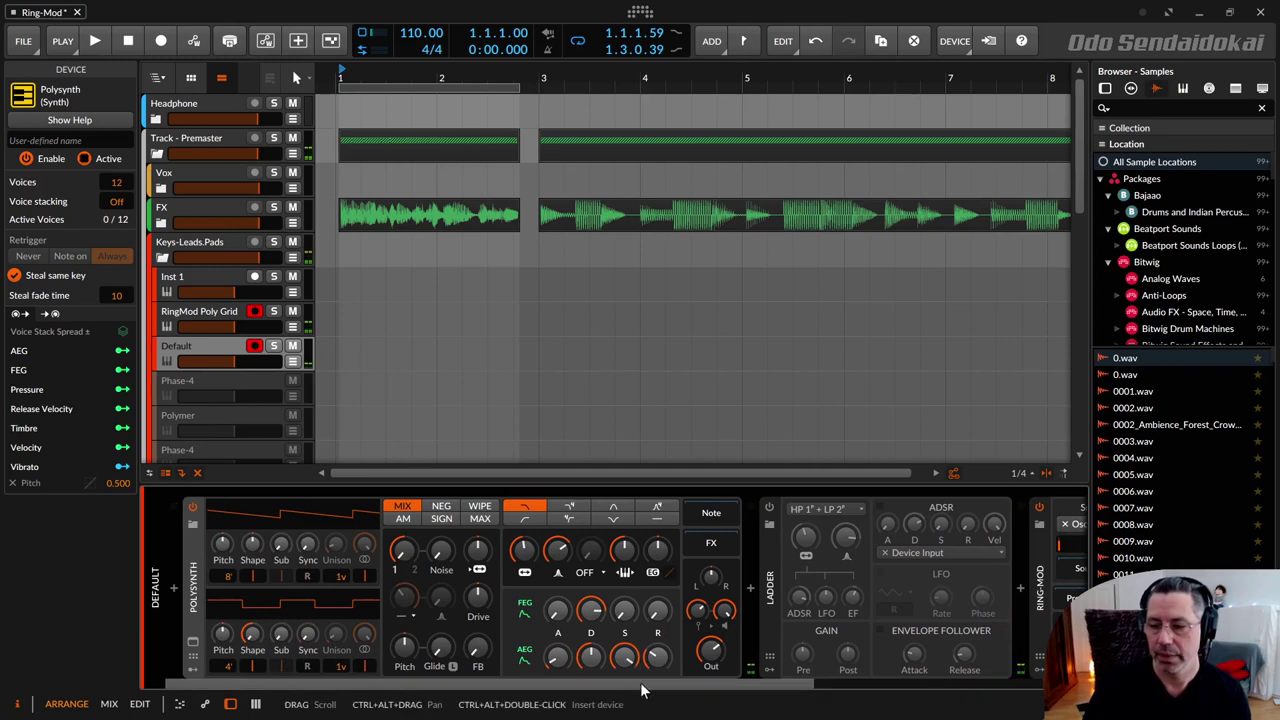
Step: Select the Default track so that it alone is armed, and switch its Ring-Mod device off and back on
left_click_drag(643, 688, 880, 688)
left_click(703, 508)
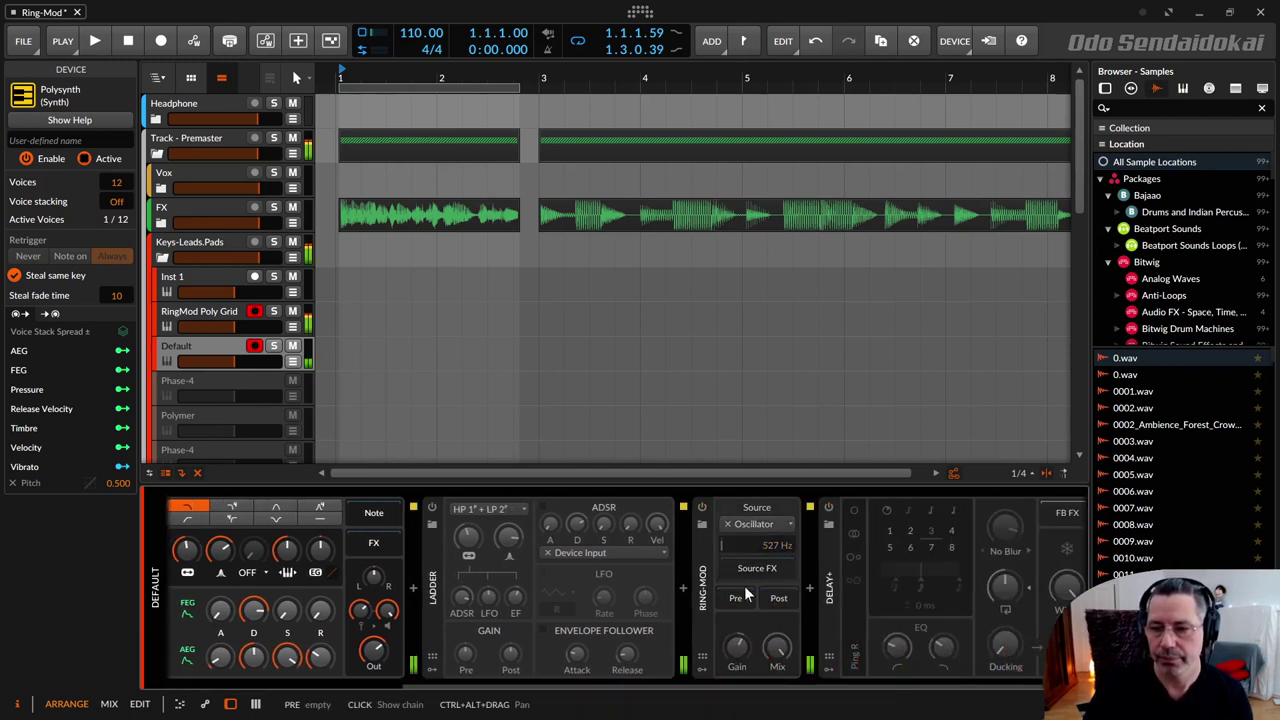
left_click(186, 348)
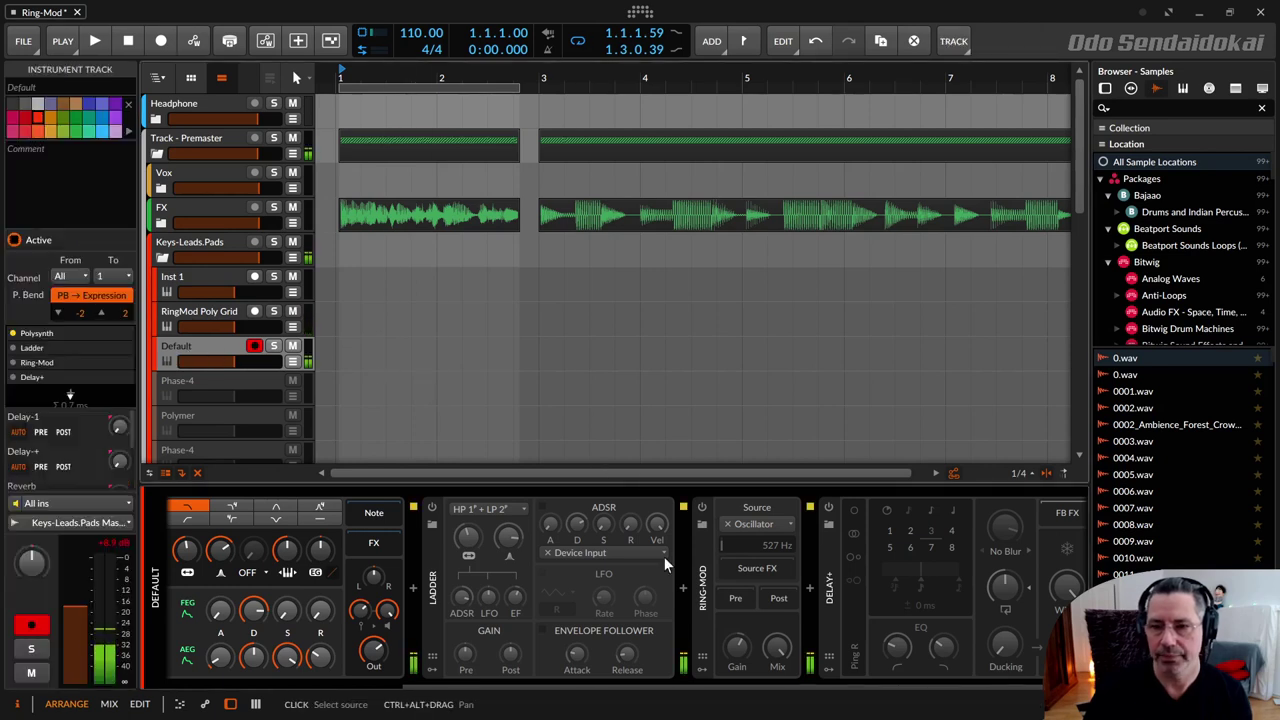
left_click_drag(655, 688, 500, 690)
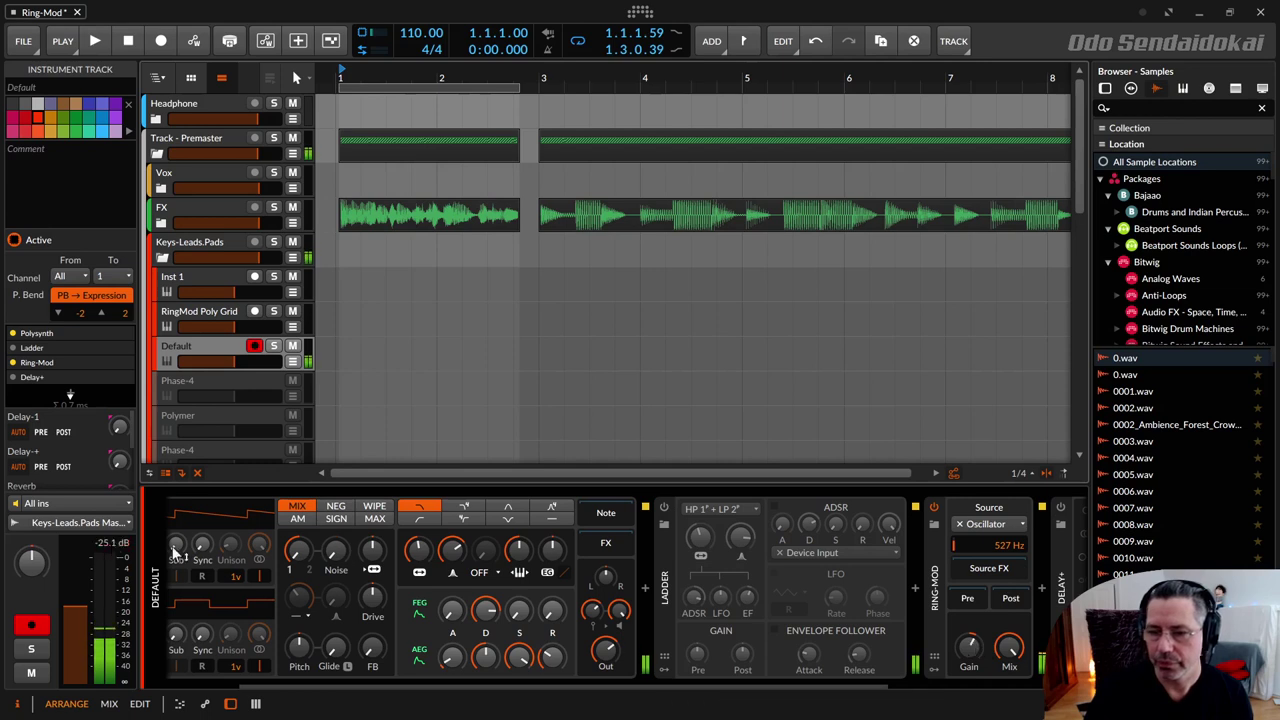
Step: Raise the Ring-Mod gain to +22.1 dB and lower it to about +14.2 dB, and sweep its frequency through 634 Hz down to 152 Hz
left_click_drag(969, 645, 969, 622)
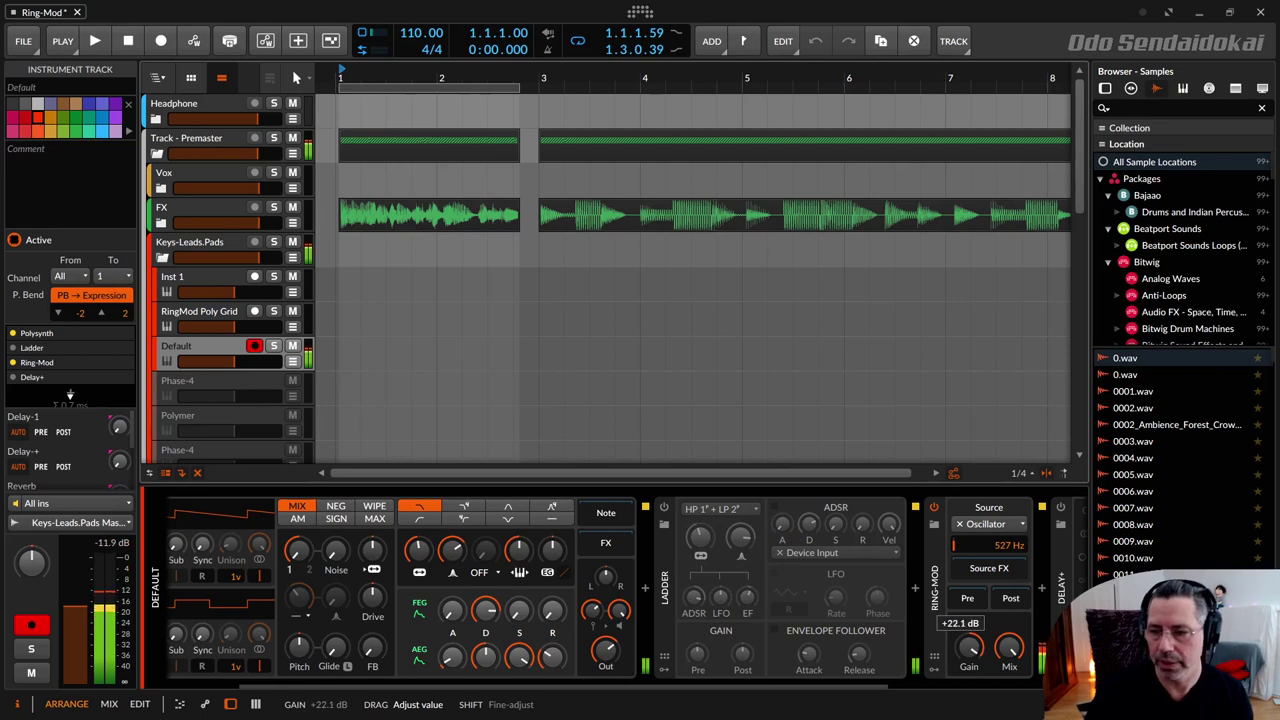
left_click_drag(969, 648, 969, 655)
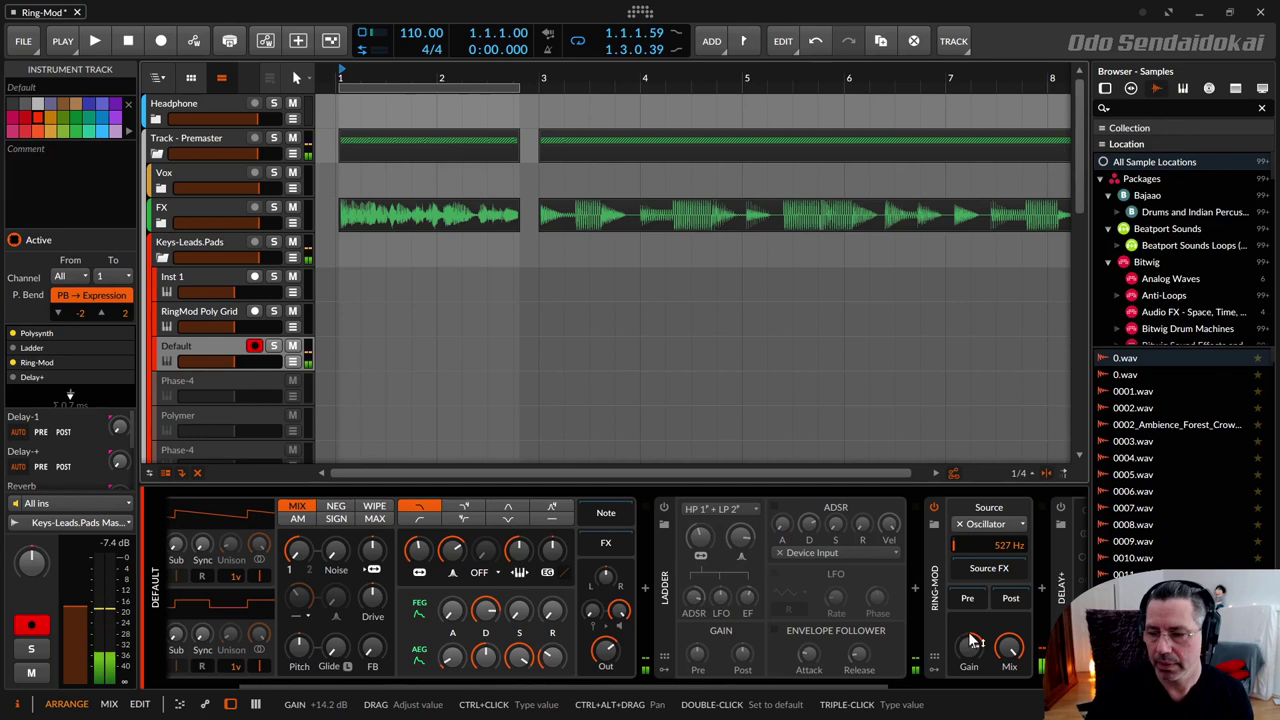
left_click_drag(969, 648, 969, 656)
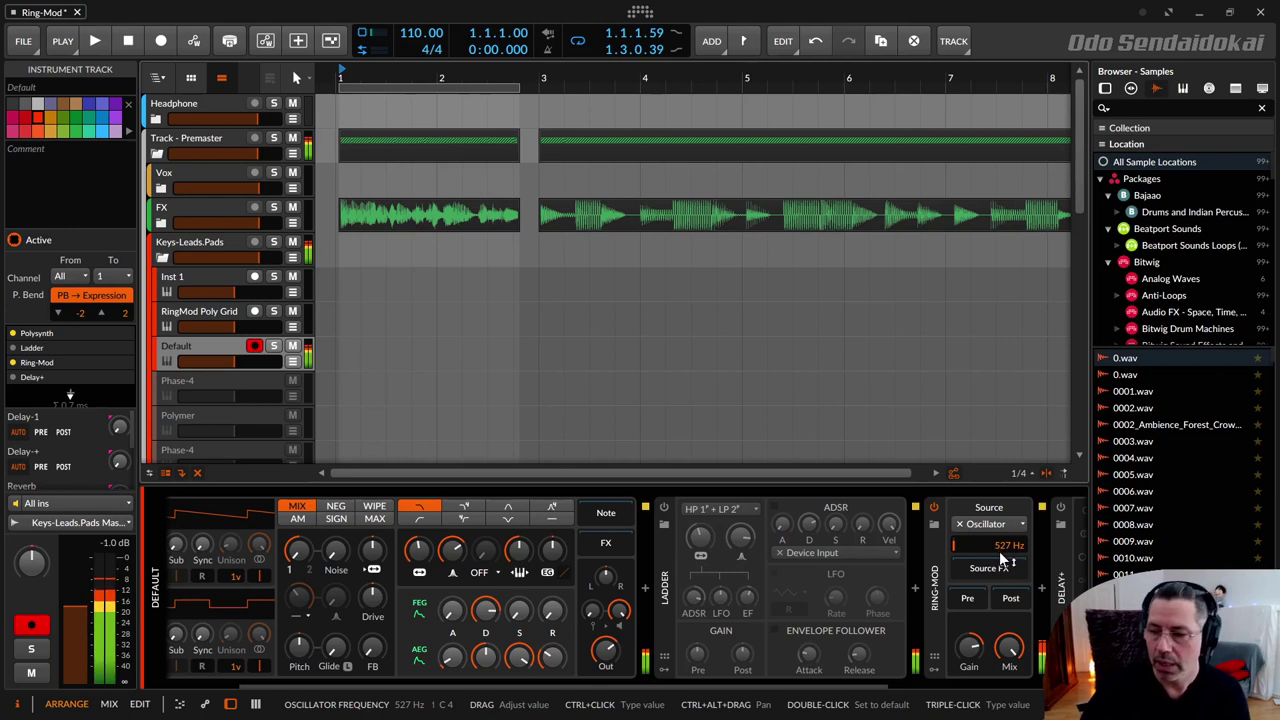
left_click_drag(1005, 550, 1005, 500)
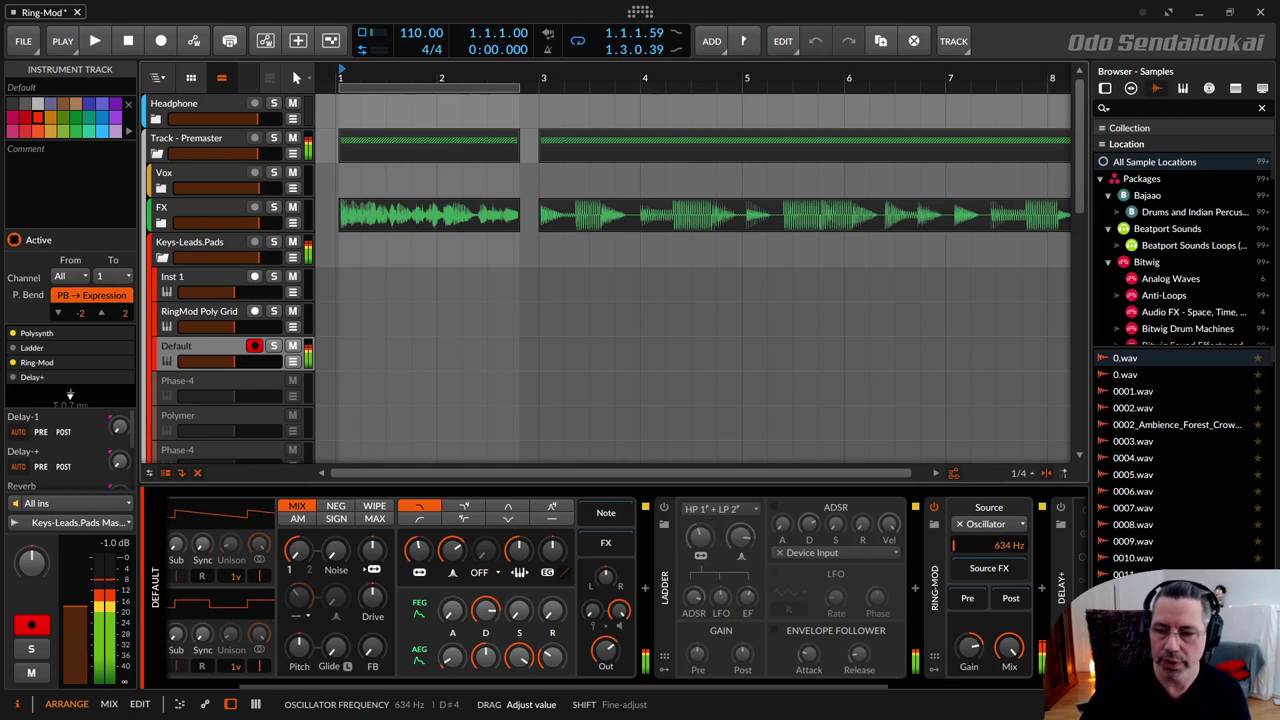
left_click_drag(1005, 545, 1005, 650)
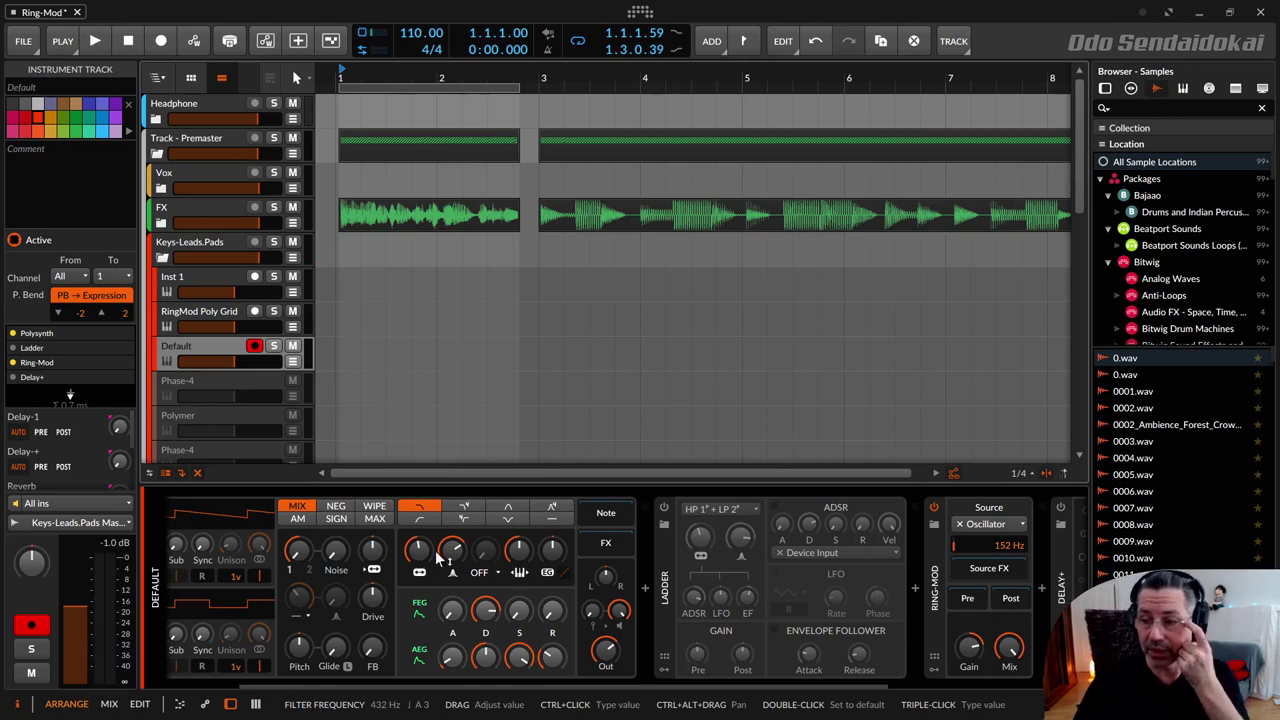
Step: Raise the Polysynth filter's resonance and set the Ring-Mod frequency to 634 Hz
left_click_drag(730, 566, 730, 600)
left_click_drag(453, 550, 453, 500)
left_click_drag(997, 548, 997, 520)
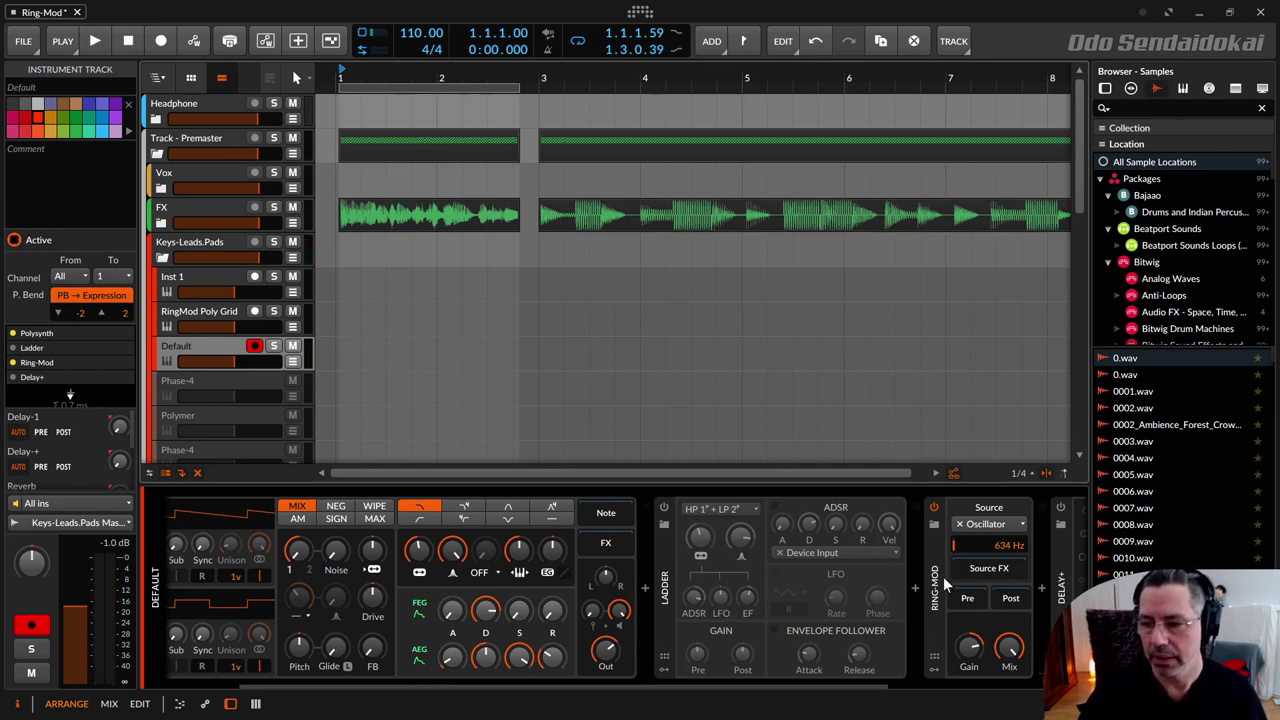
Step: Collapse the Ladder device and enable Delay+ with its blur character set to Space
double_click(664, 589)
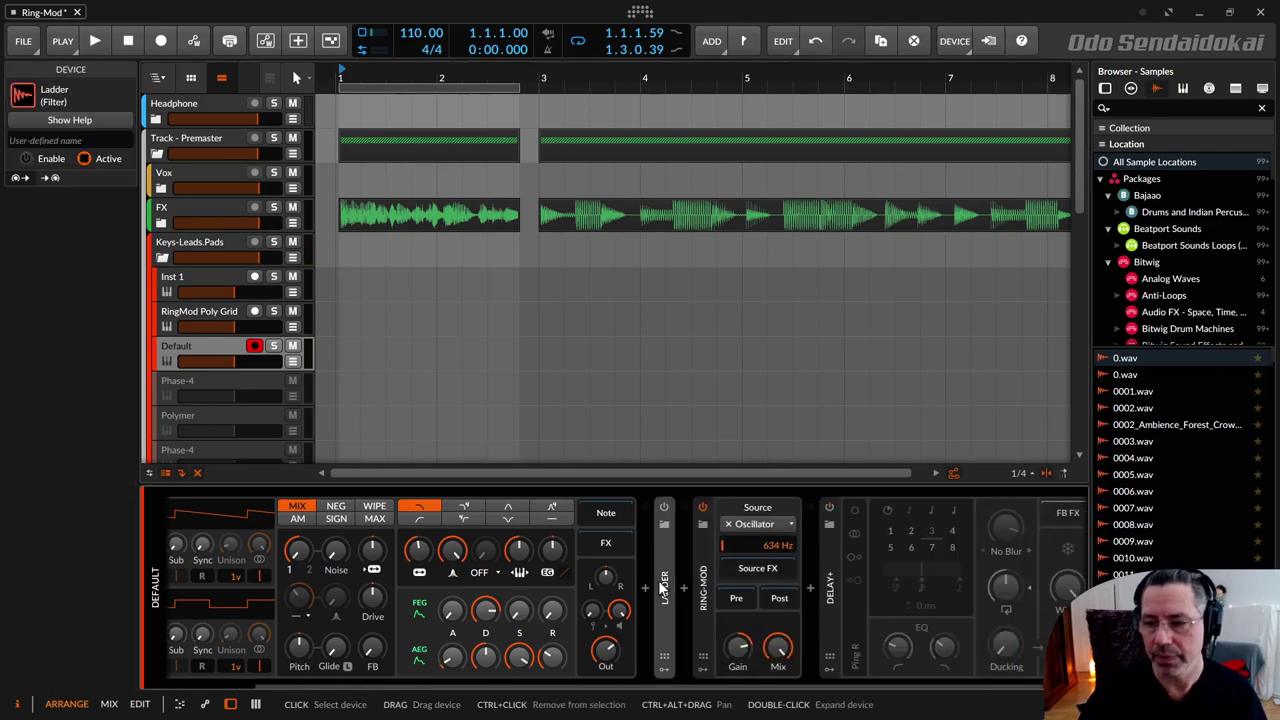
left_click_drag(723, 687, 702, 687)
left_click(853, 508)
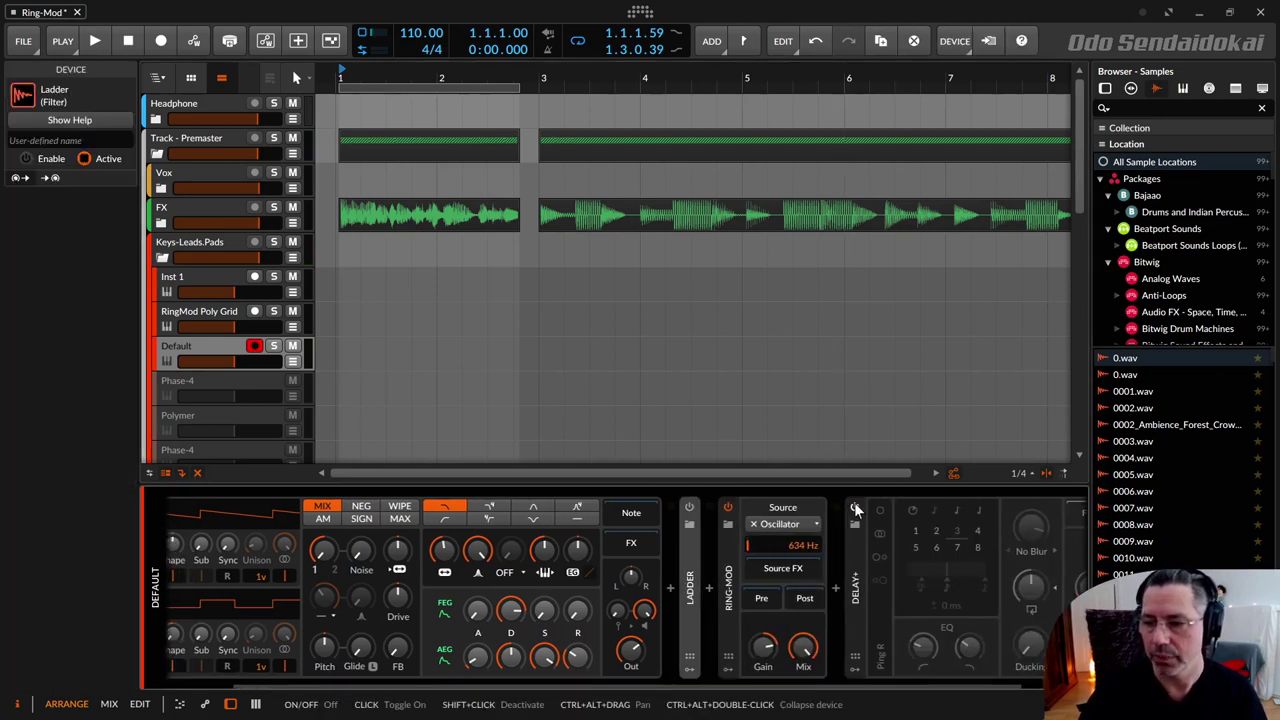
left_click(1033, 551)
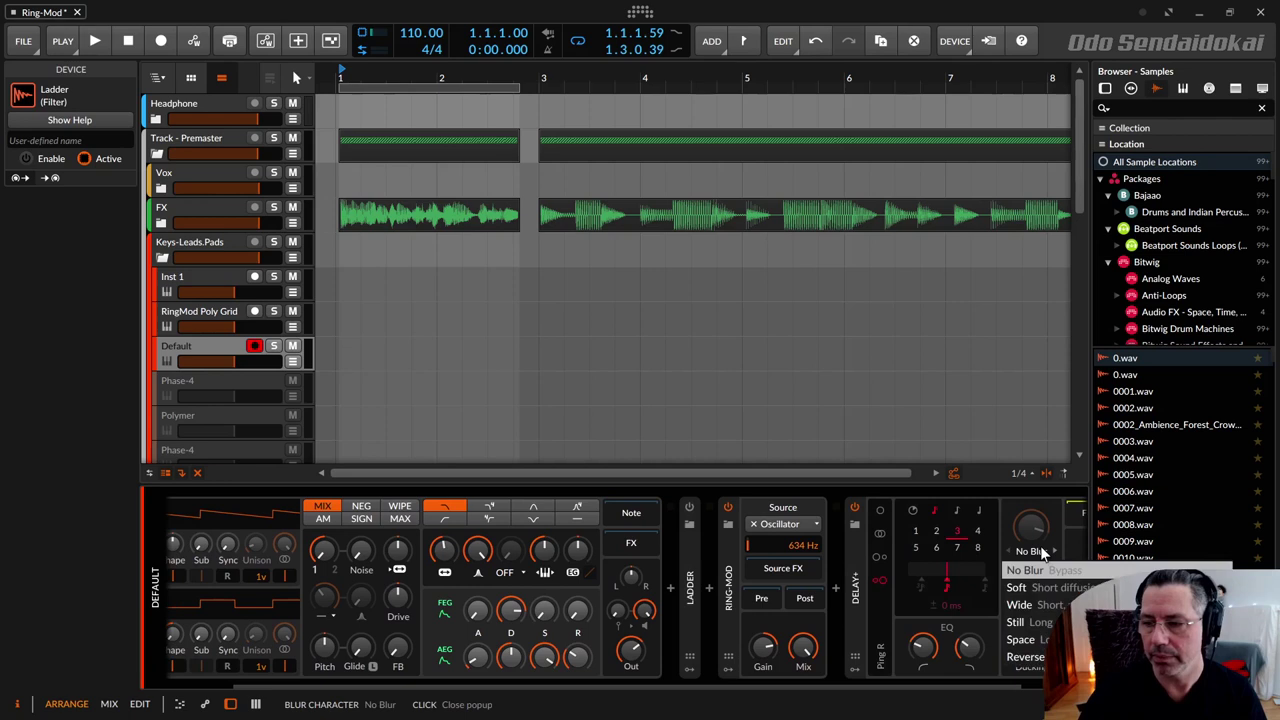
left_click(1043, 640)
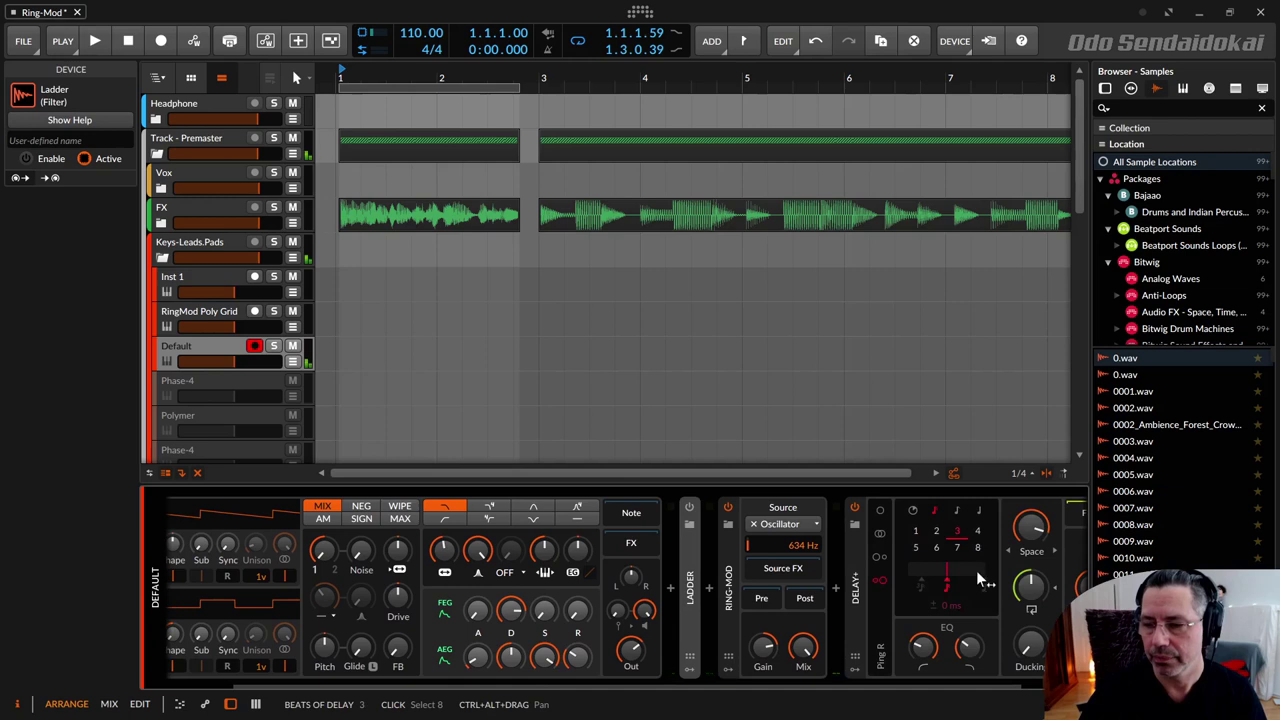
Step: Set the Ring-Mod frequency to 578 Hz
left_click_drag(977, 686, 758, 693)
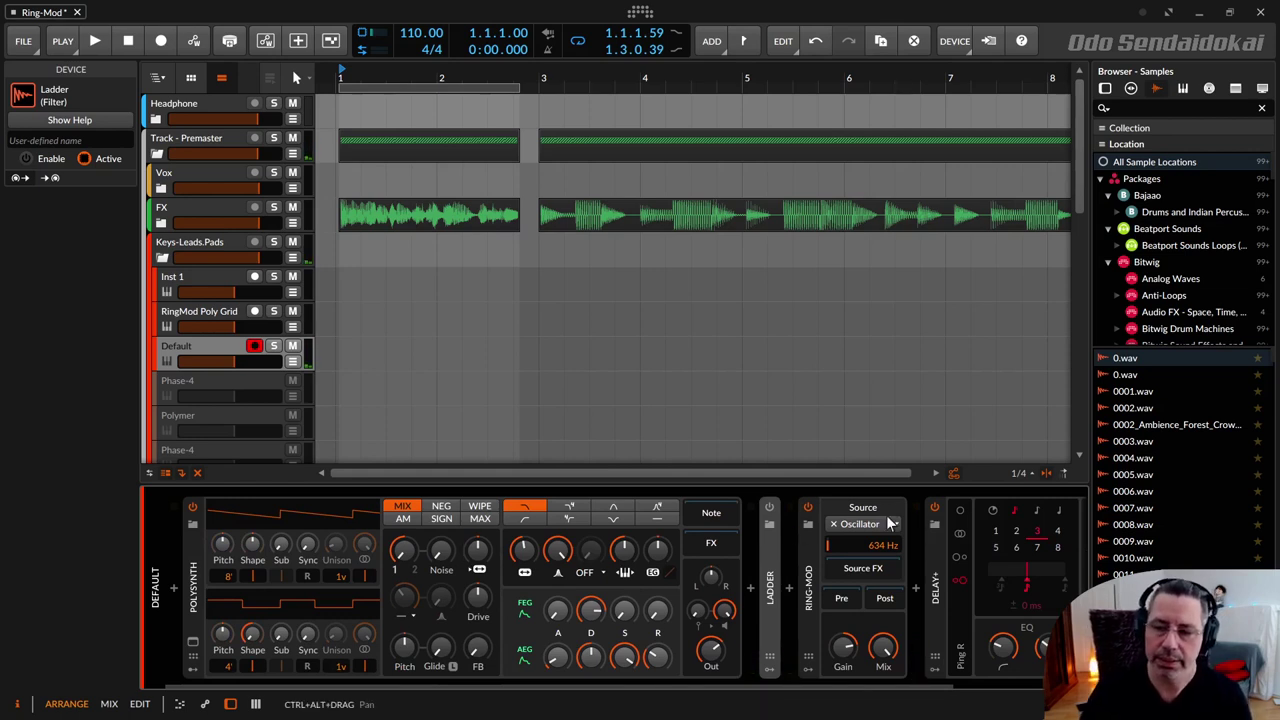
mouse_move(877, 545)
left_mouse_down()
mouse_move(882, 578)
mouse_move(885, 544)
left_mouse_up()
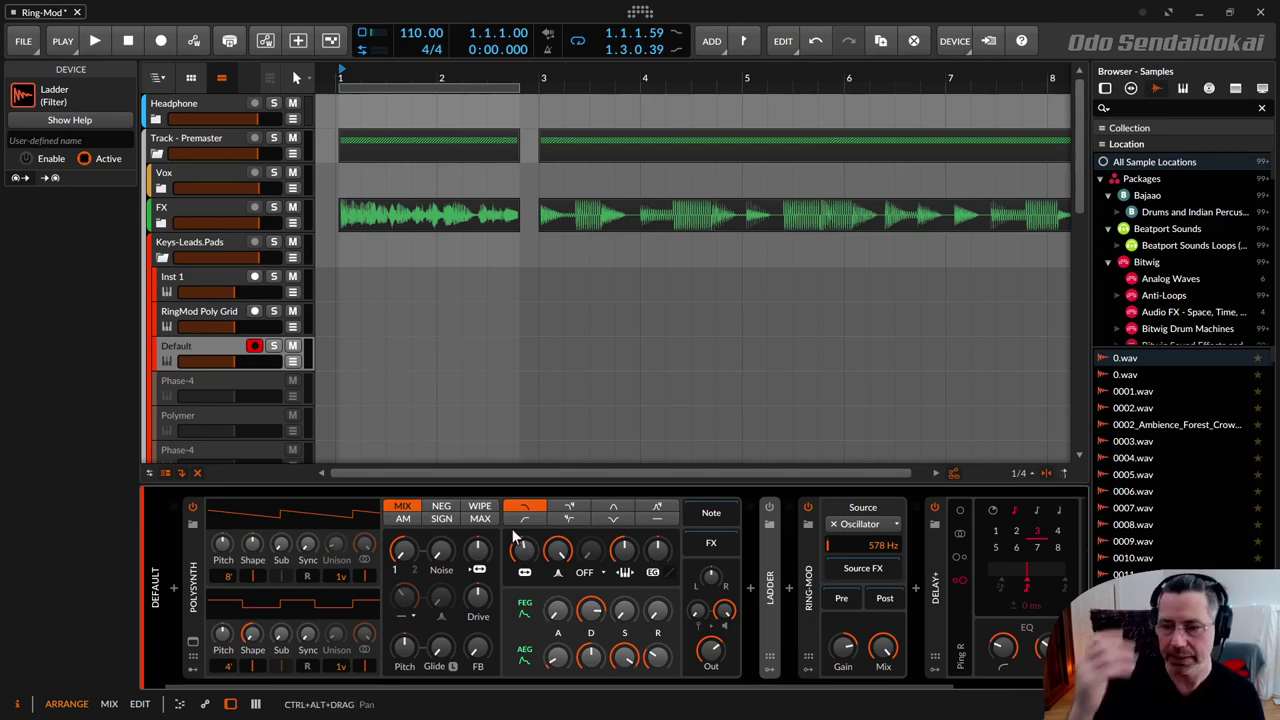
Step: Sweep the Polysynth's filter frequency through 787 Hz up to 5.00 kHz and back down to 260 Hz
left_click_drag(526, 550, 525, 515)
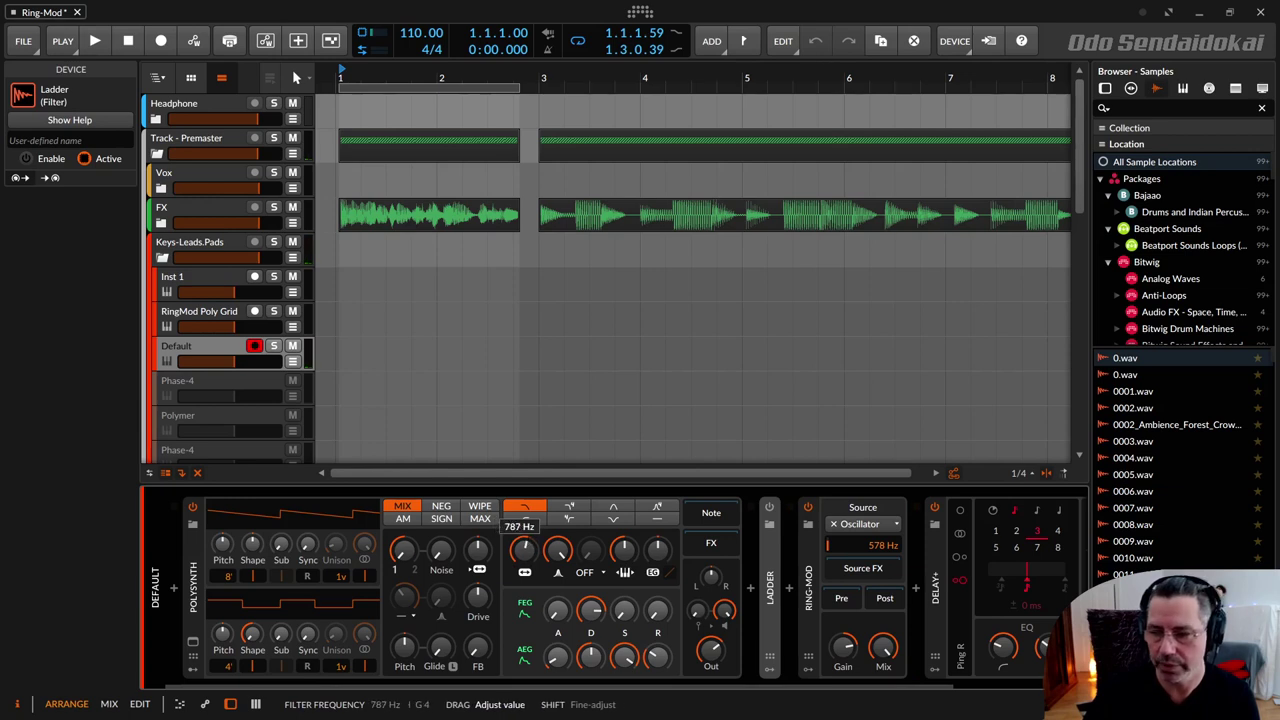
left_click_drag(525, 551, 525, 535)
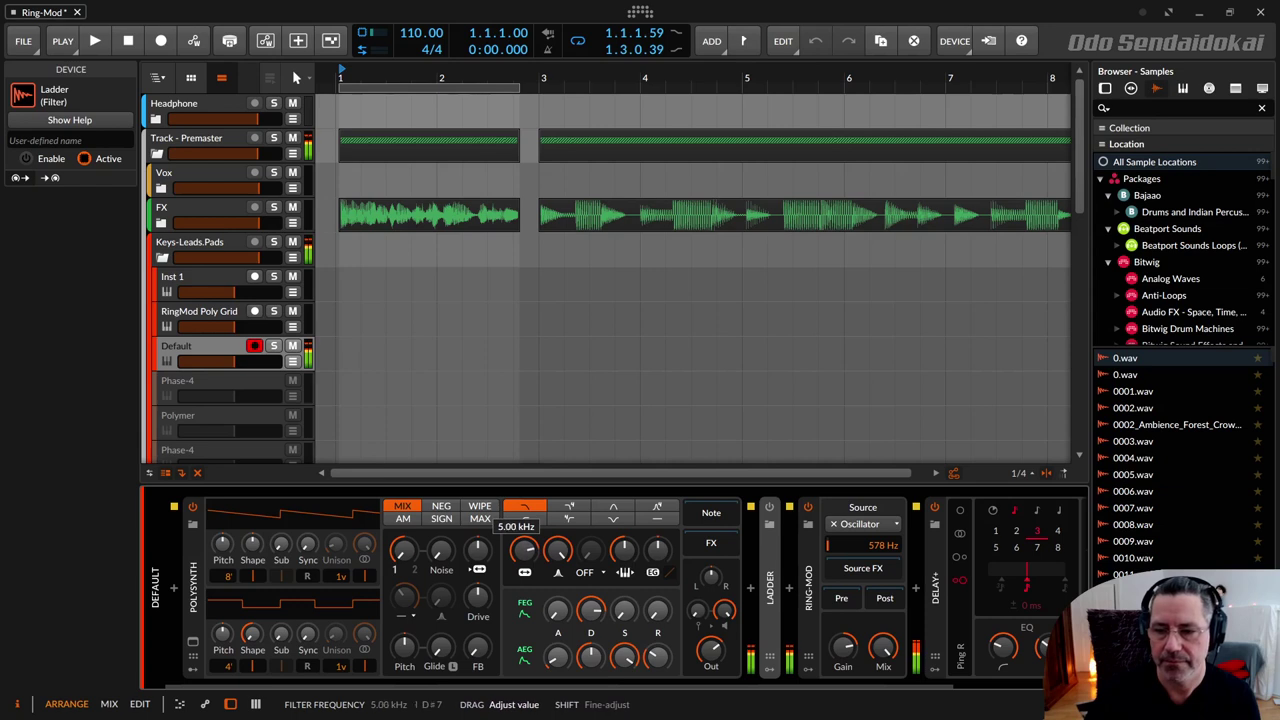
left_click_drag(523, 549, 523, 562)
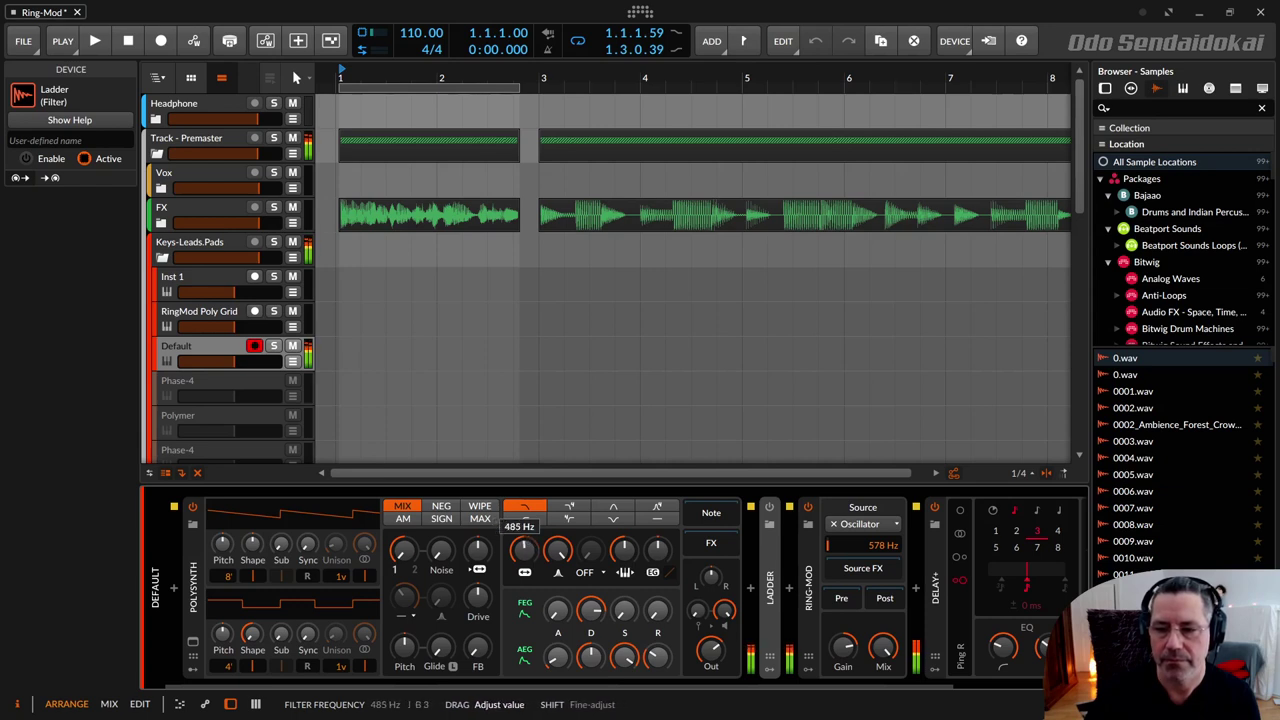
mouse_move(523, 562)
left_mouse_down()
mouse_move(523, 580)
mouse_move(523, 563)
left_mouse_up()
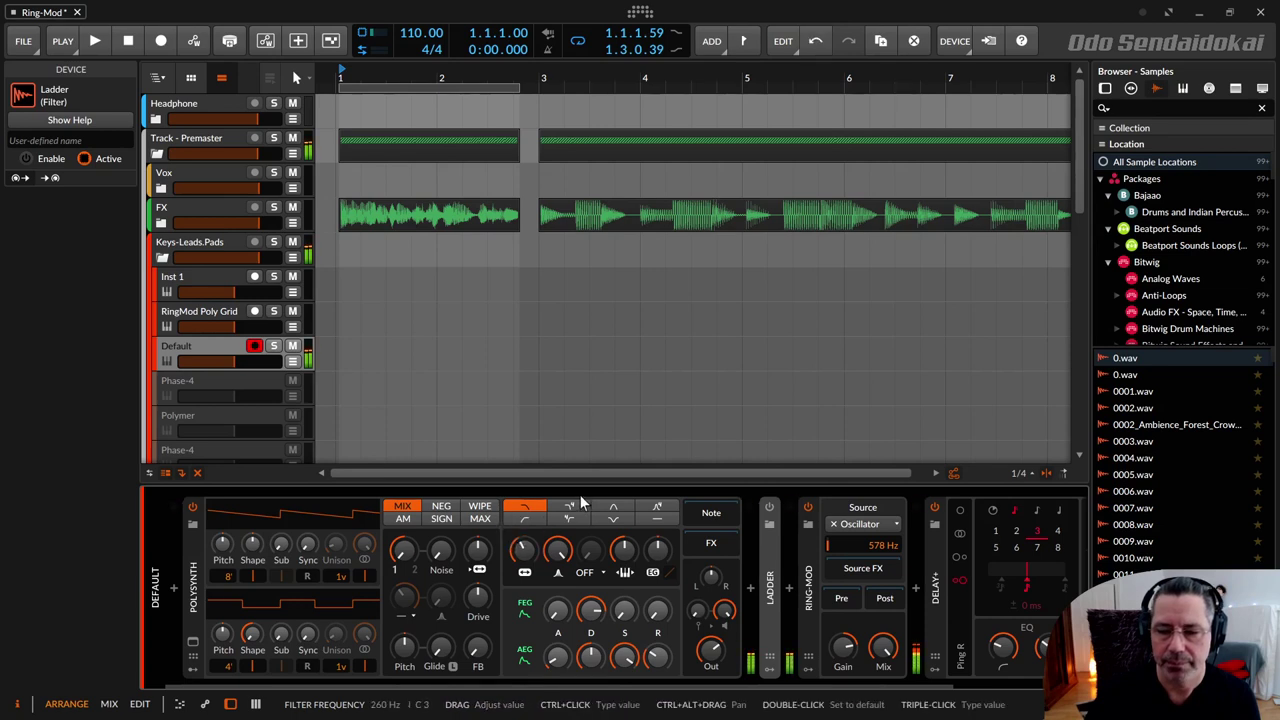
Step: Switch the Polysynth to its second filter type with a slightly higher cutoff, and lower the Ring-Mod gain to its centre
left_click(569, 508)
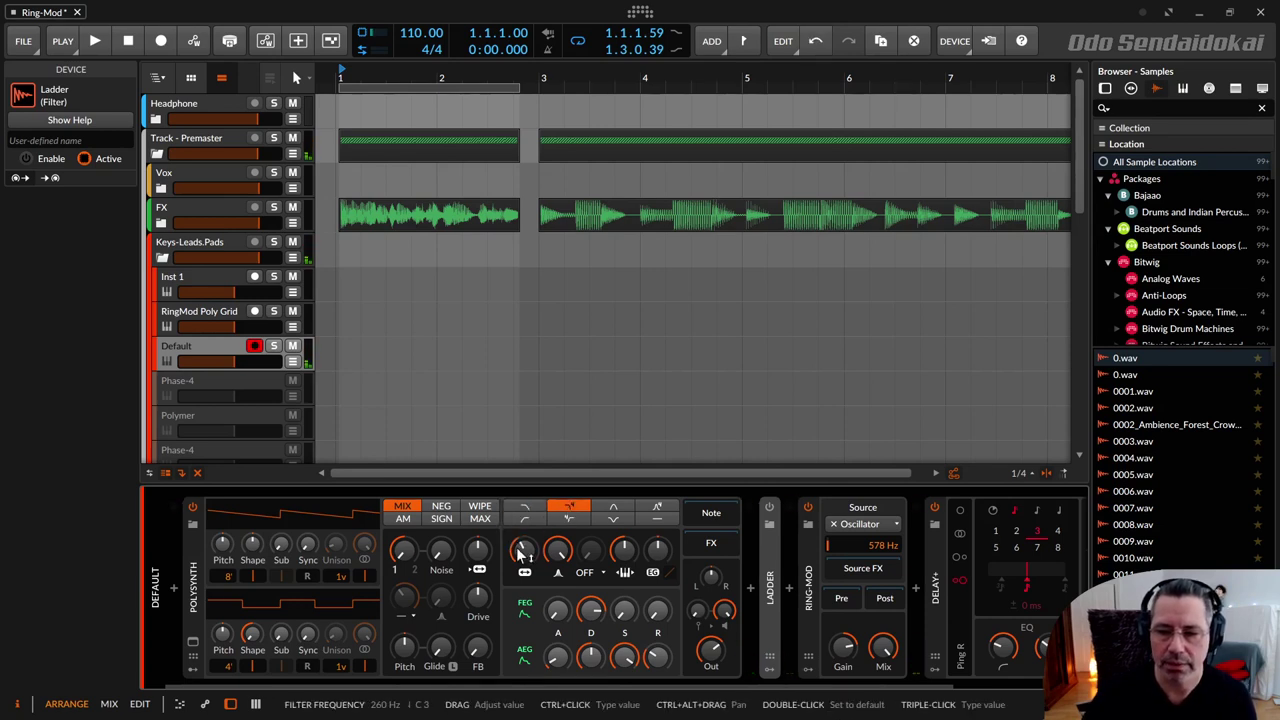
left_click_drag(521, 553, 521, 549)
left_click_drag(846, 649, 845, 651)
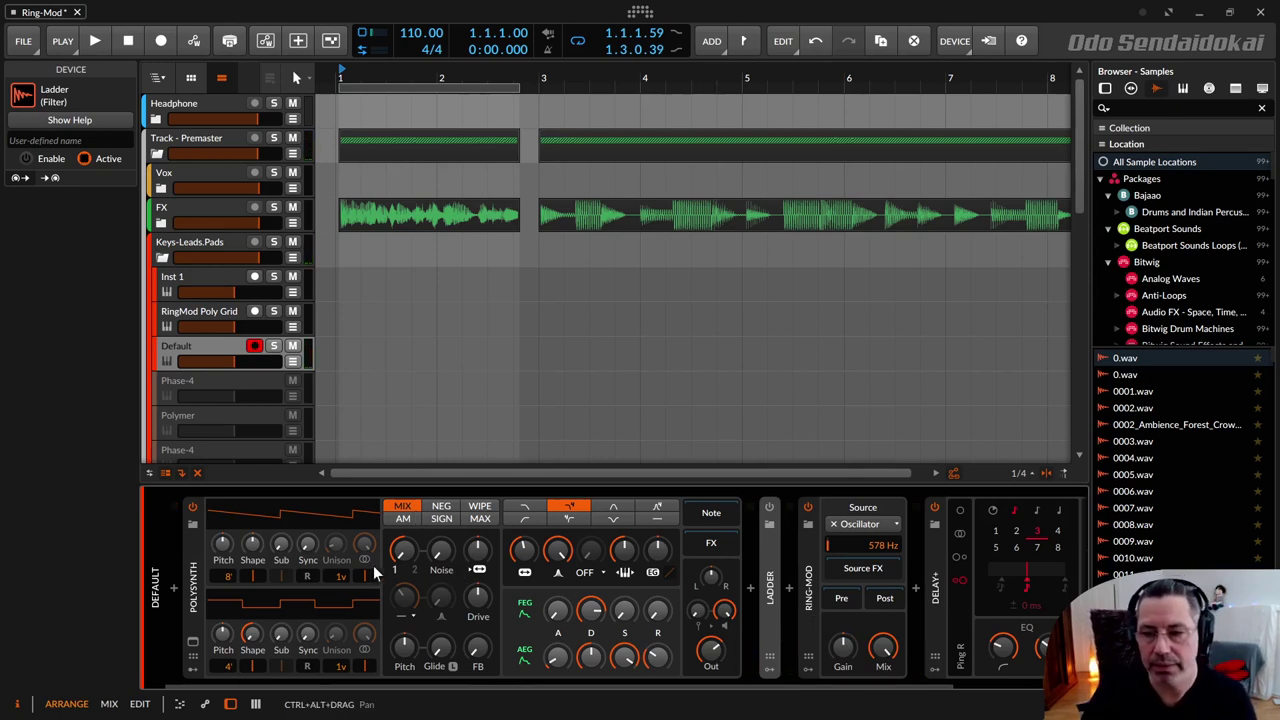
Step: Set the Polysynth's filter modulation amount below centre, and sweep the filter frequency through 271 Hz, 37.2 Hz and 366 Hz
left_click_drag(478, 551, 522, 564)
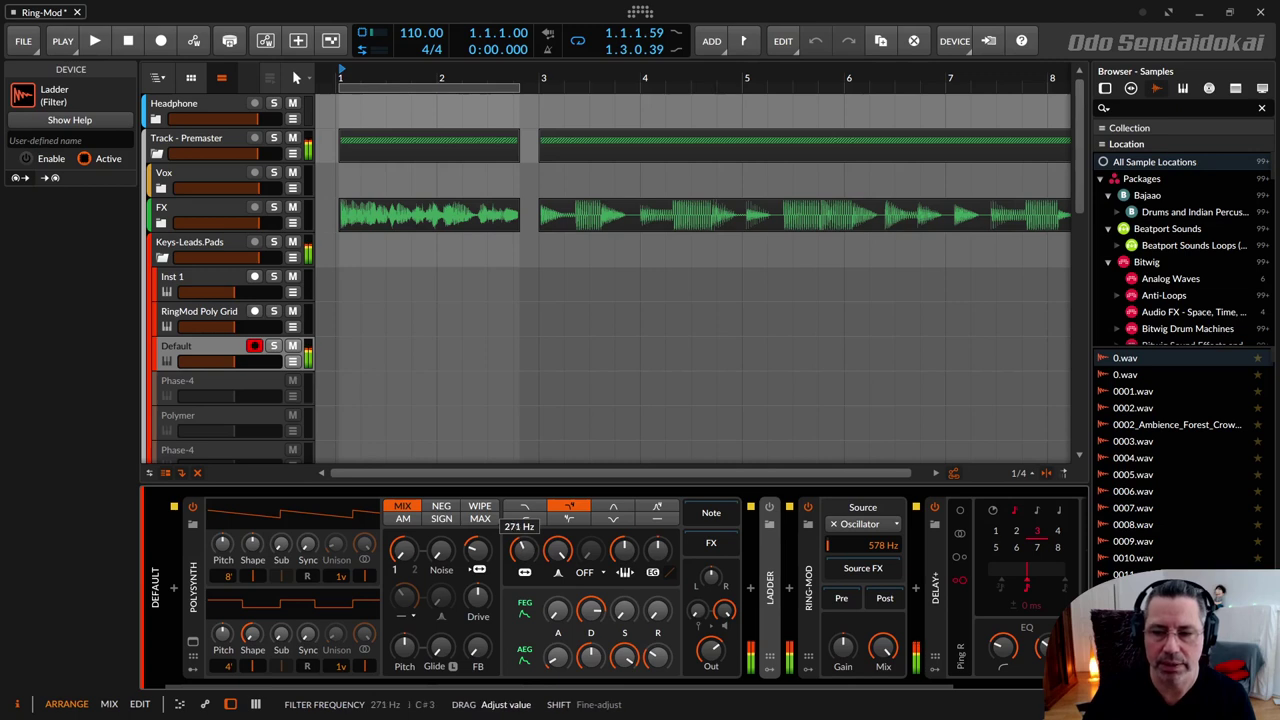
left_click_drag(522, 566, 522, 571)
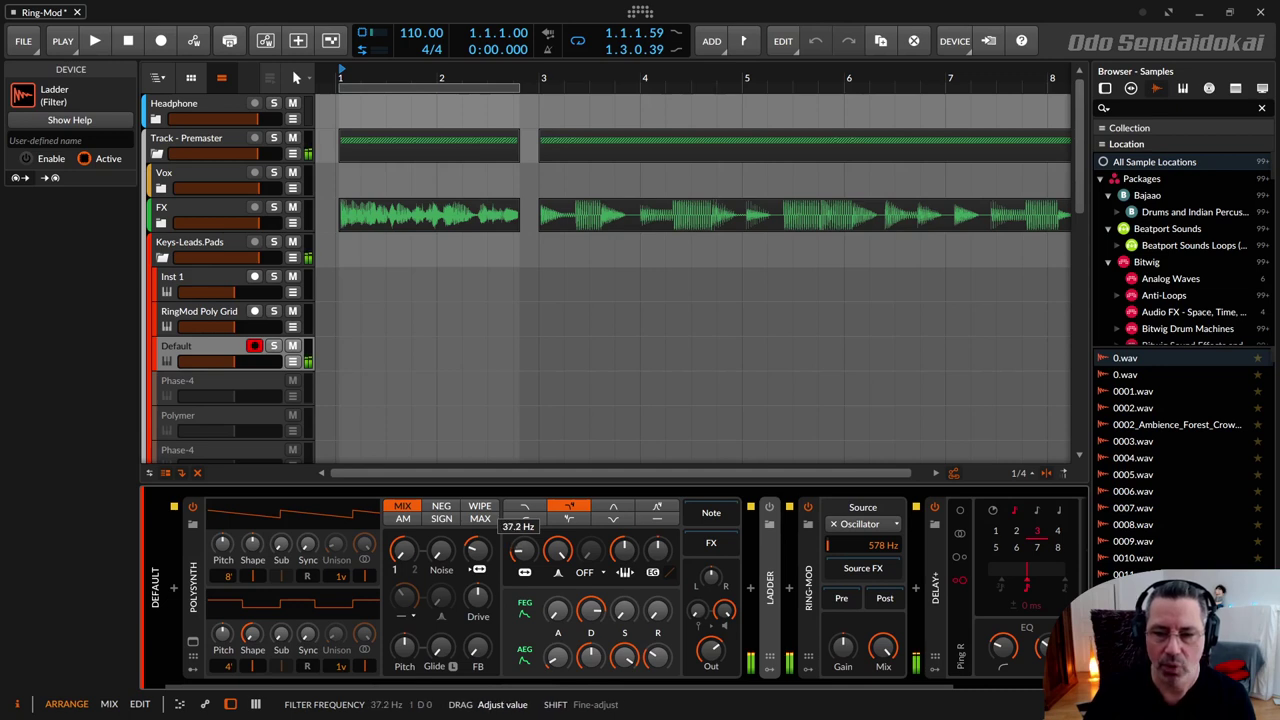
left_click_drag(522, 571, 522, 566)
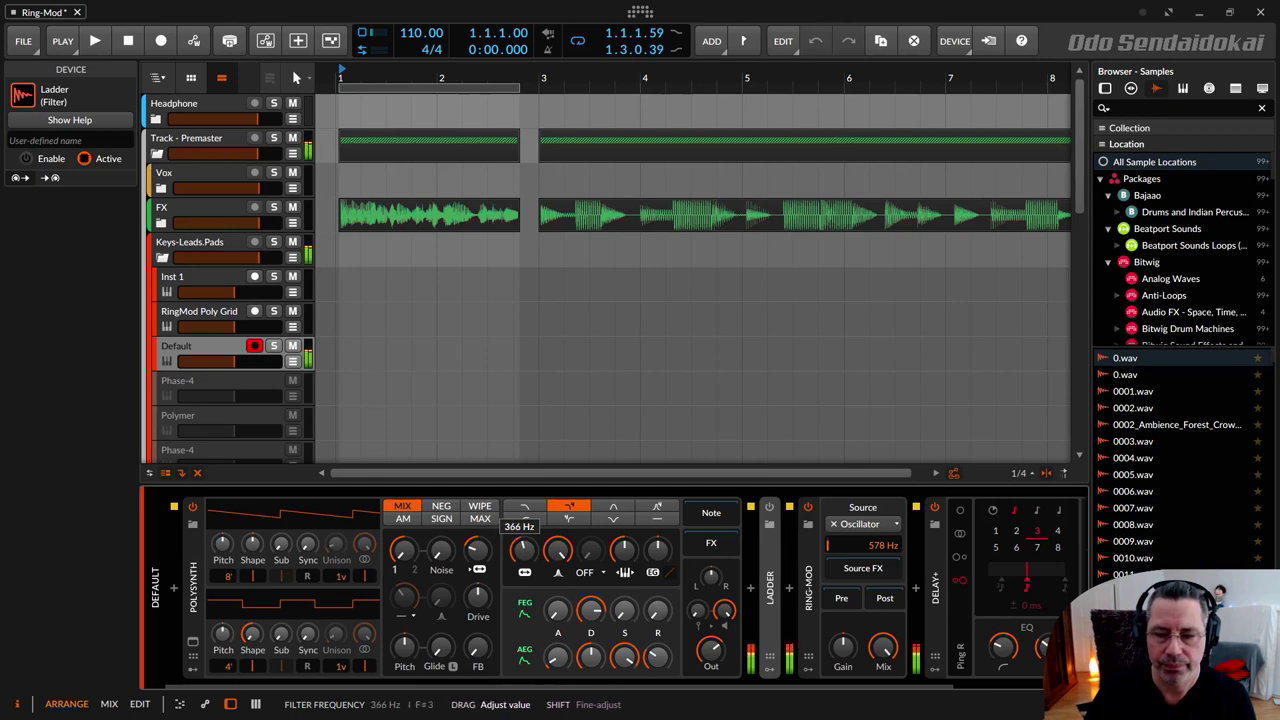
left_click_drag(522, 566, 522, 569)
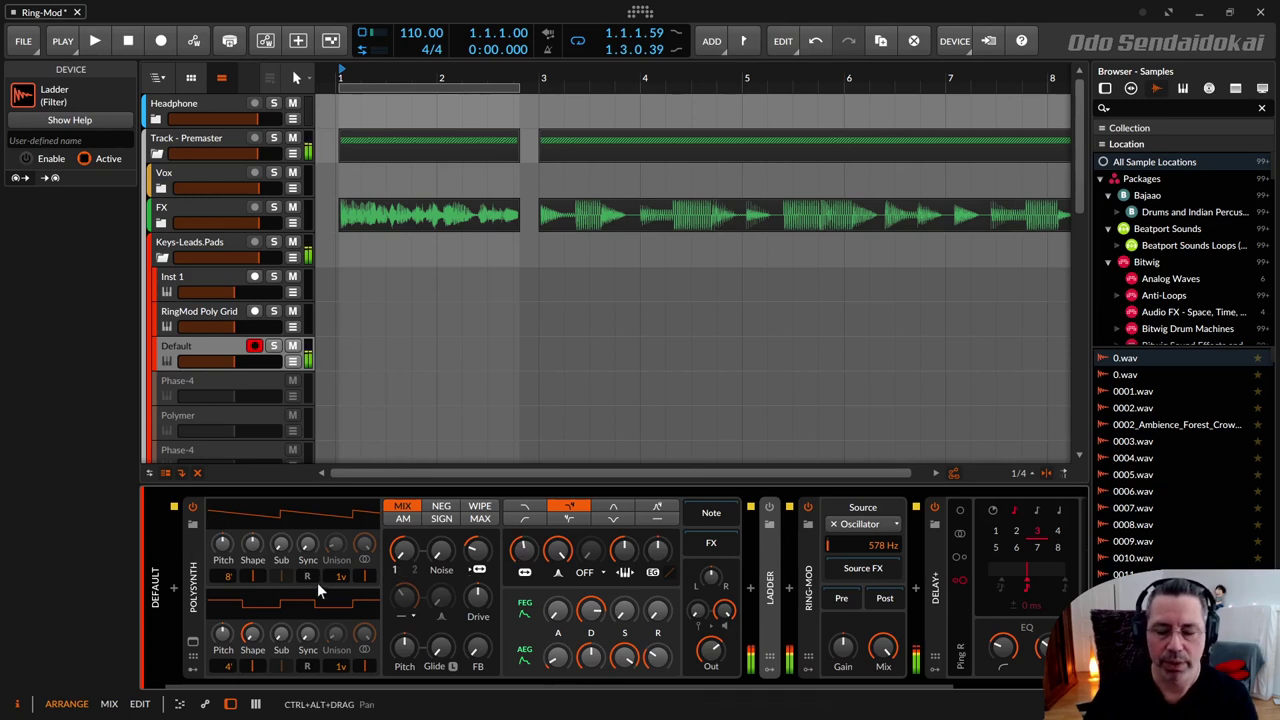
Step: Set the Polysynth's first oscillator to 5 unison voices and its second oscillator to 16'
mouse_move(340, 576)
left_mouse_down()
mouse_move(340, 552)
mouse_move(339, 565)
left_mouse_up()
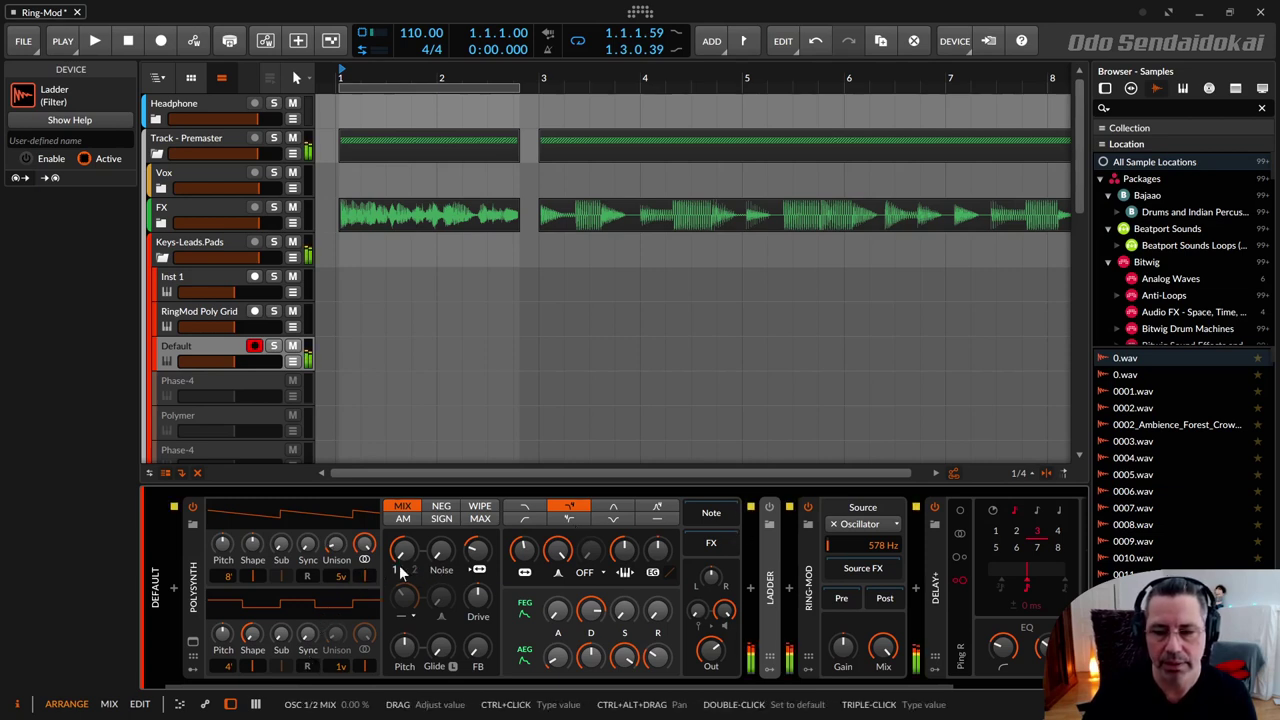
left_click_drag(229, 668, 229, 684)
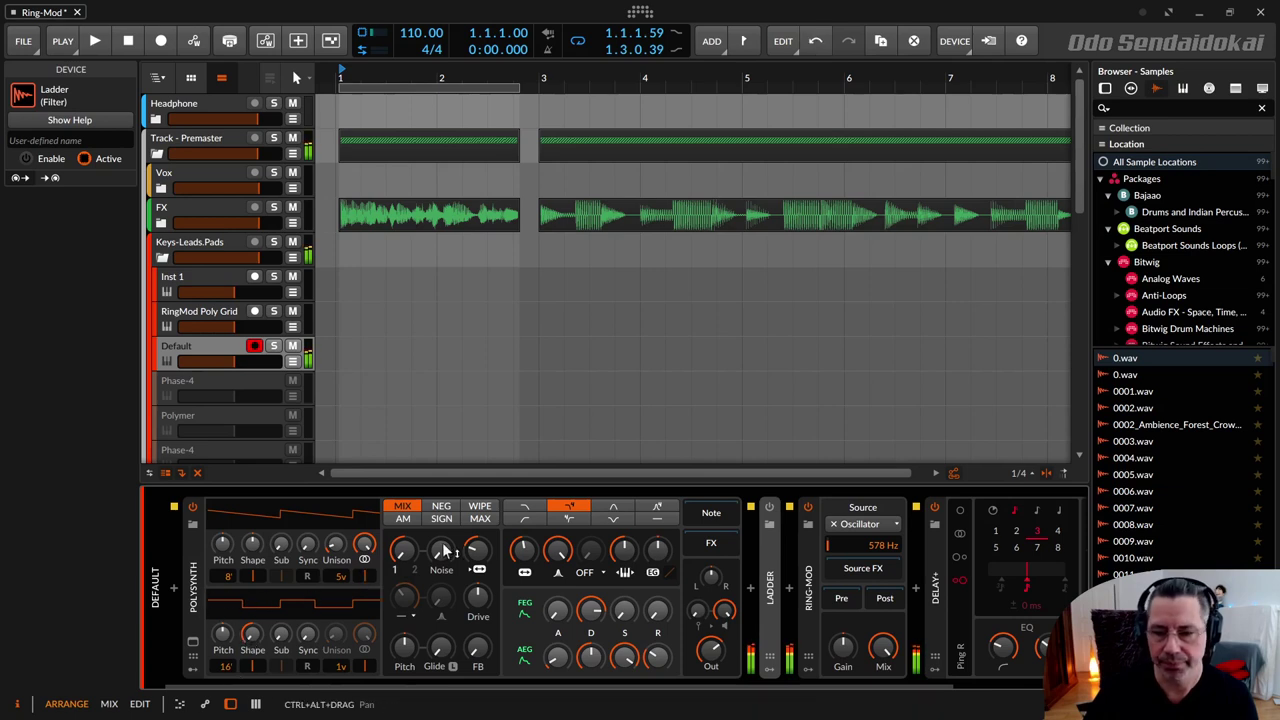
Step: Raise the Polysynth's Osc 1/2 mix through 23.2 % and a little further, and set the filter frequency to 343 Hz
left_click_drag(403, 552, 403, 548)
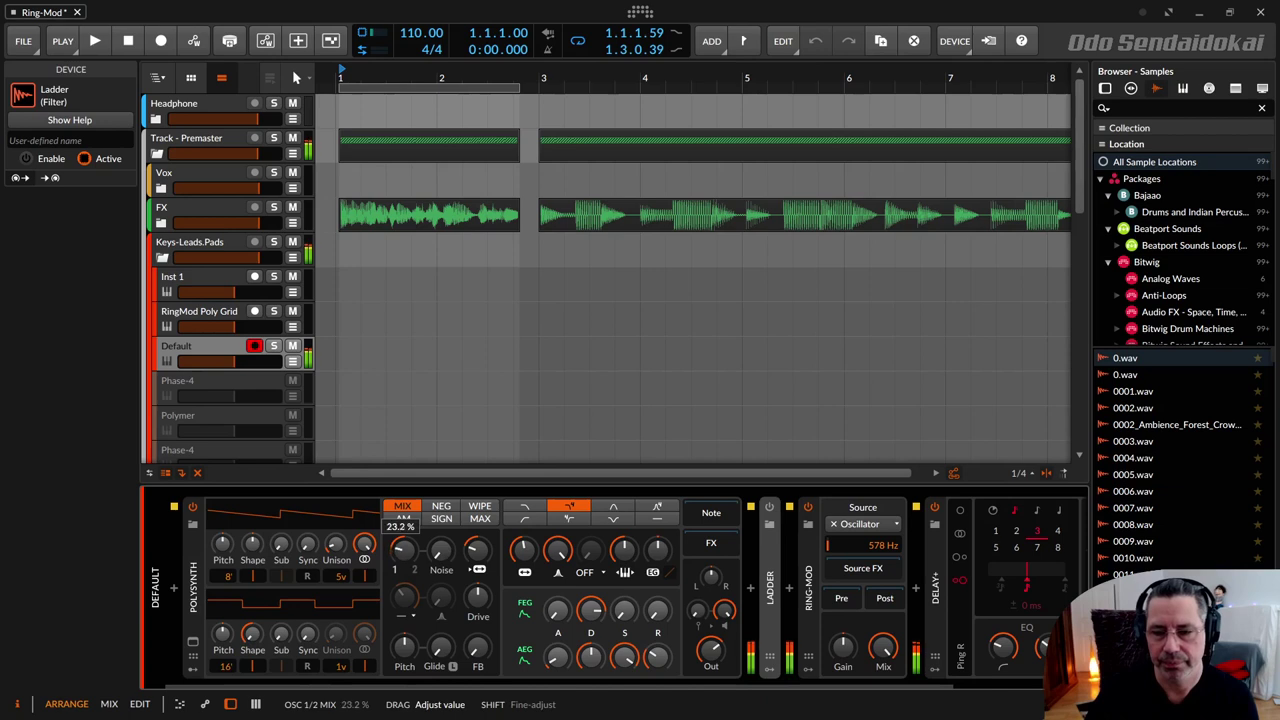
left_click_drag(403, 548, 403, 546)
left_click_drag(523, 549, 523, 551)
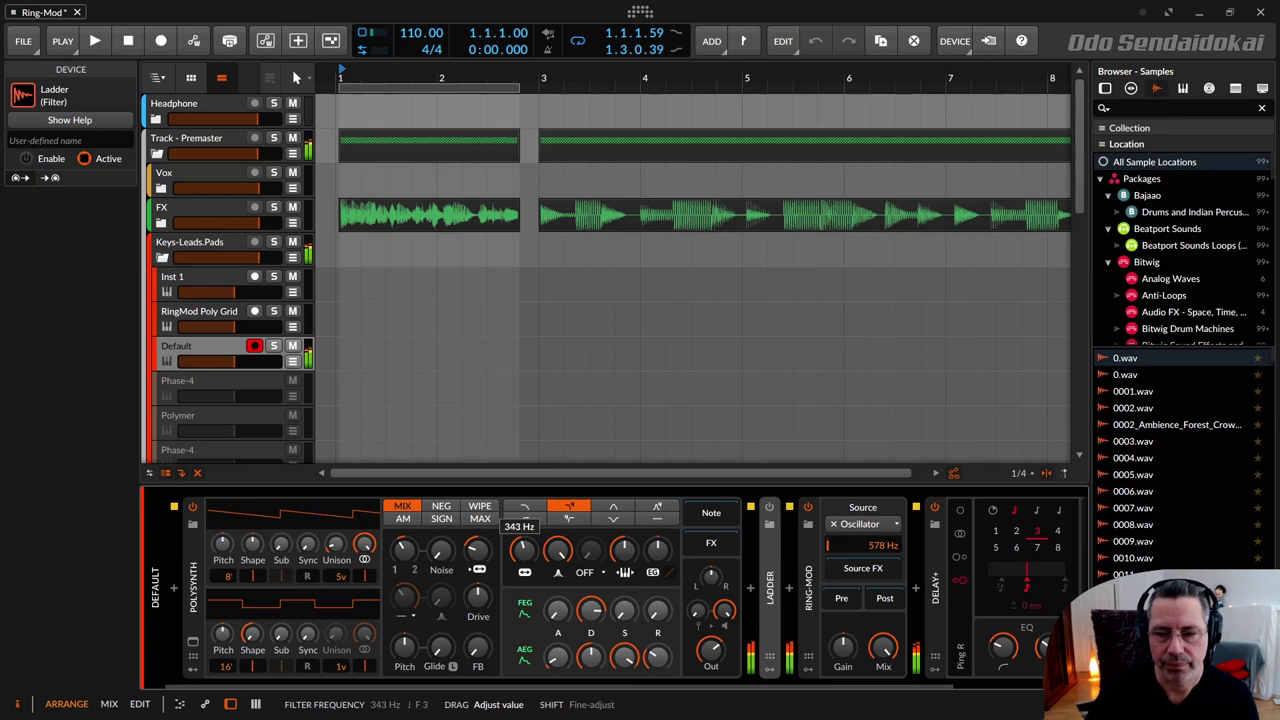
Step: Set the Ring-Mod oscillator frequency to 664 Hz and lower the Polysynth's filter frequency through 254 Hz
left_click_drag(523, 551, 523, 554)
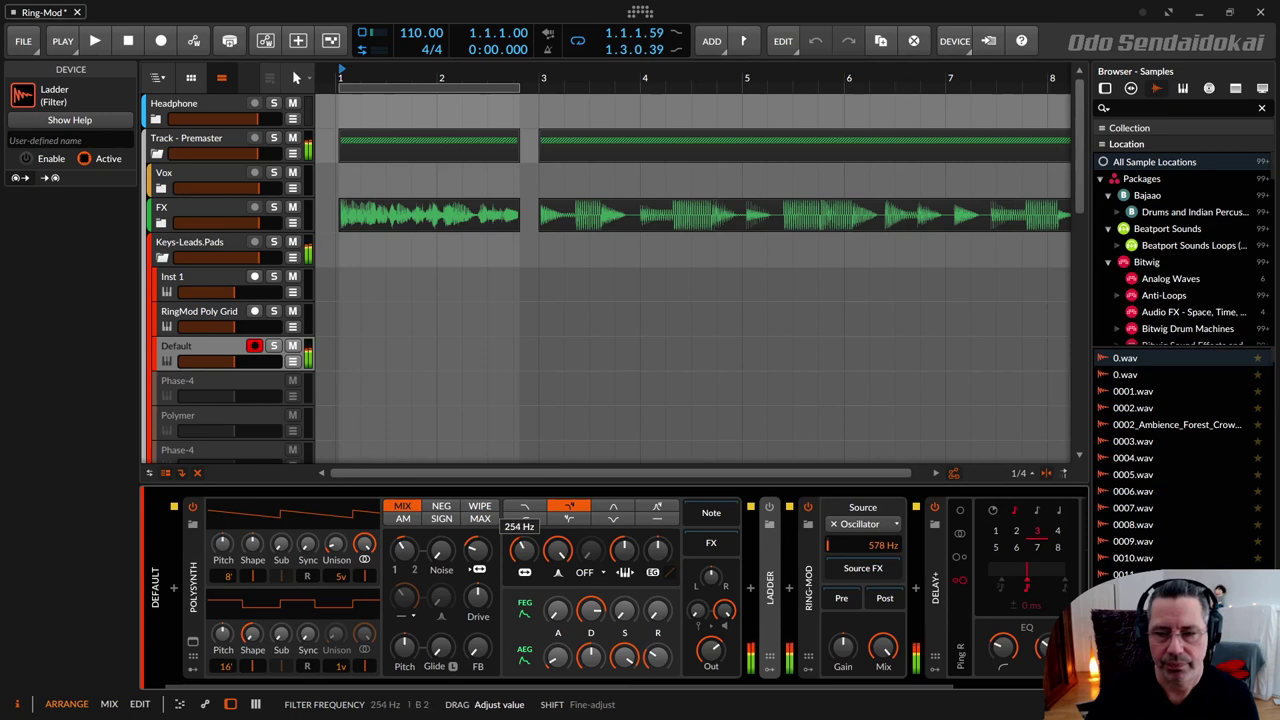
left_click_drag(873, 546, 873, 543)
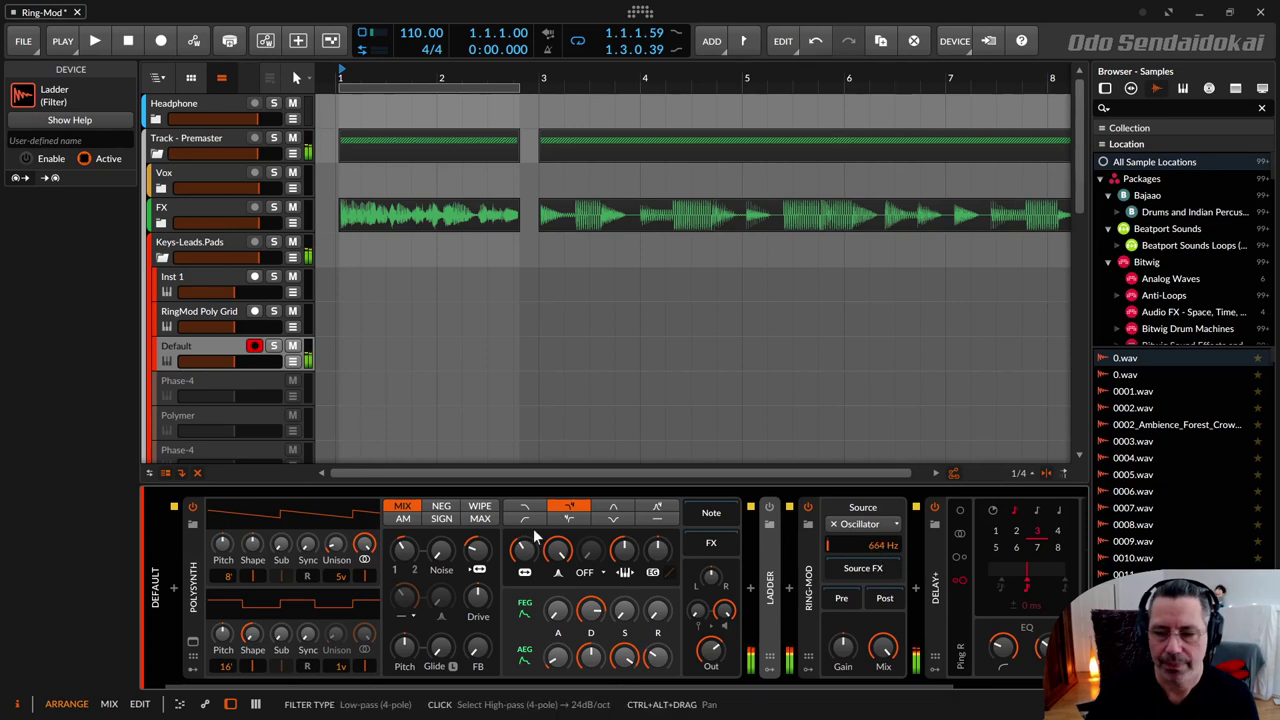
left_click_drag(523, 550, 522, 556)
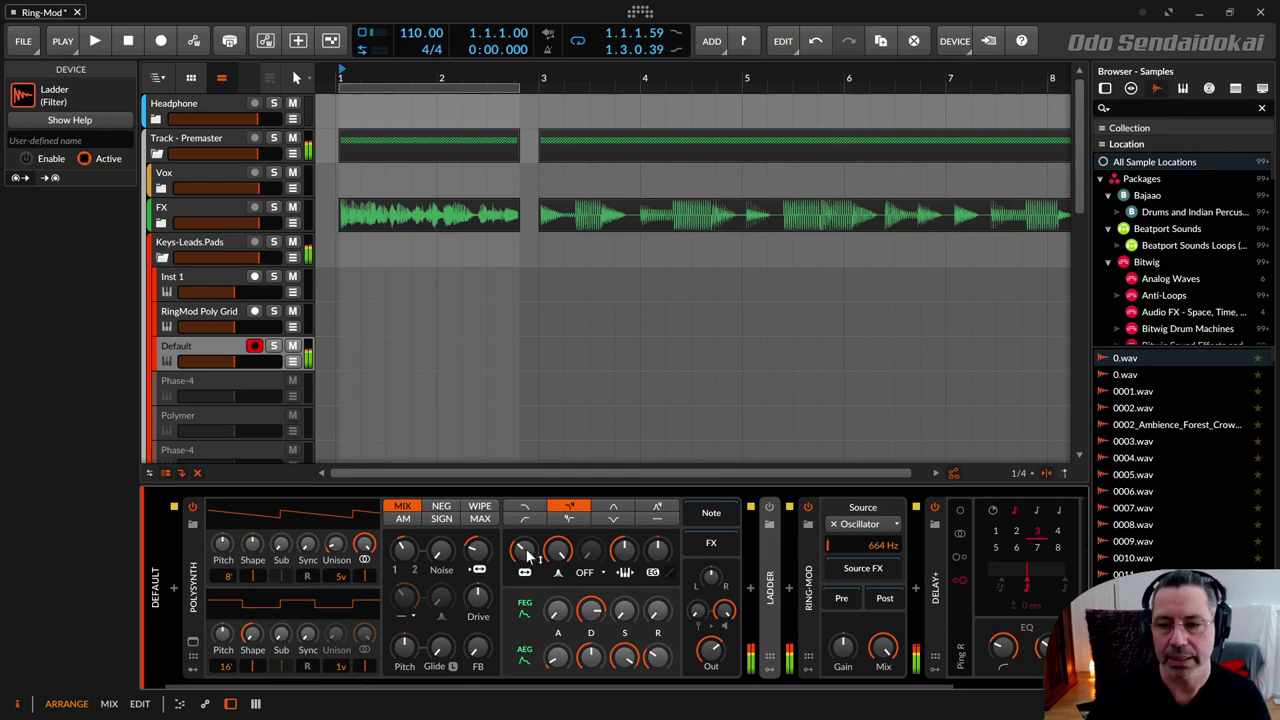
Step: Turn the Polysynth's filter modulation amount further down and sweep the filter frequency through 169 Hz to 137 Hz
left_click_drag(519, 558, 519, 550)
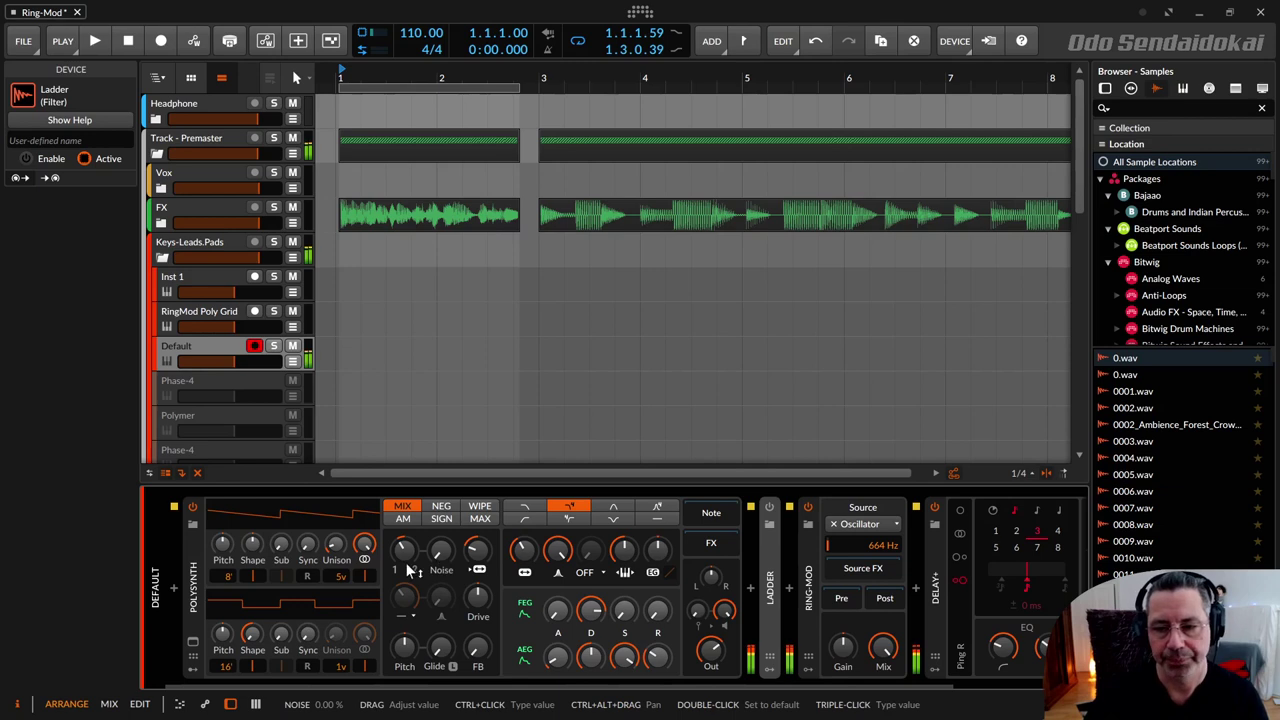
left_click_drag(440, 548, 440, 566)
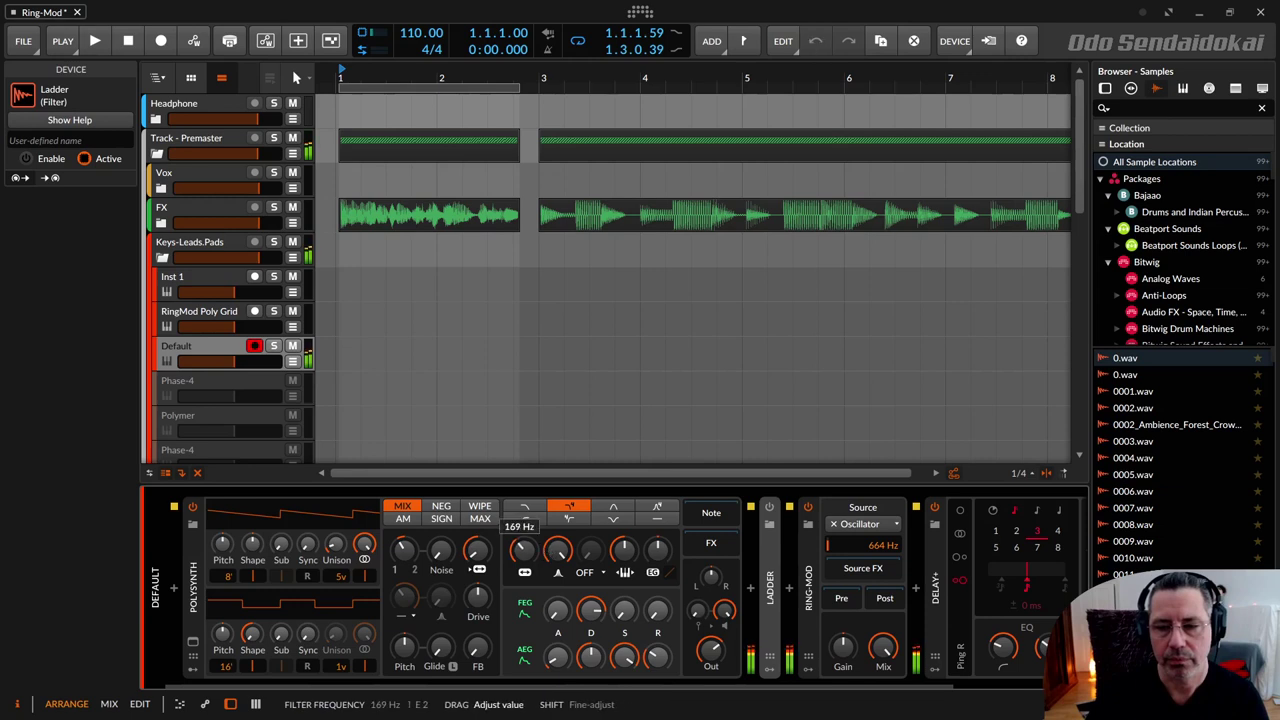
left_click_drag(522, 549, 522, 560)
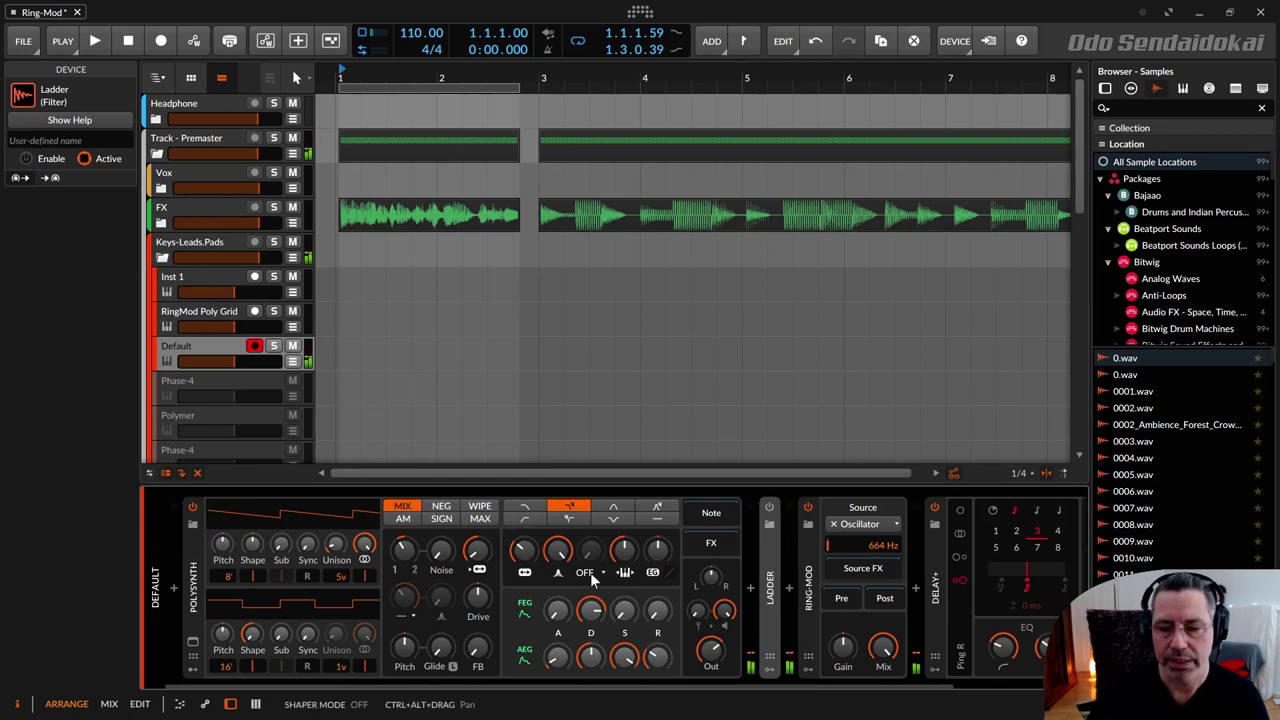
Step: Set the Polysynth's filter shaper to SOFT with a shaping amount of about 39.6 %, and raise the filter frequency
left_click(592, 580)
left_click(592, 600)
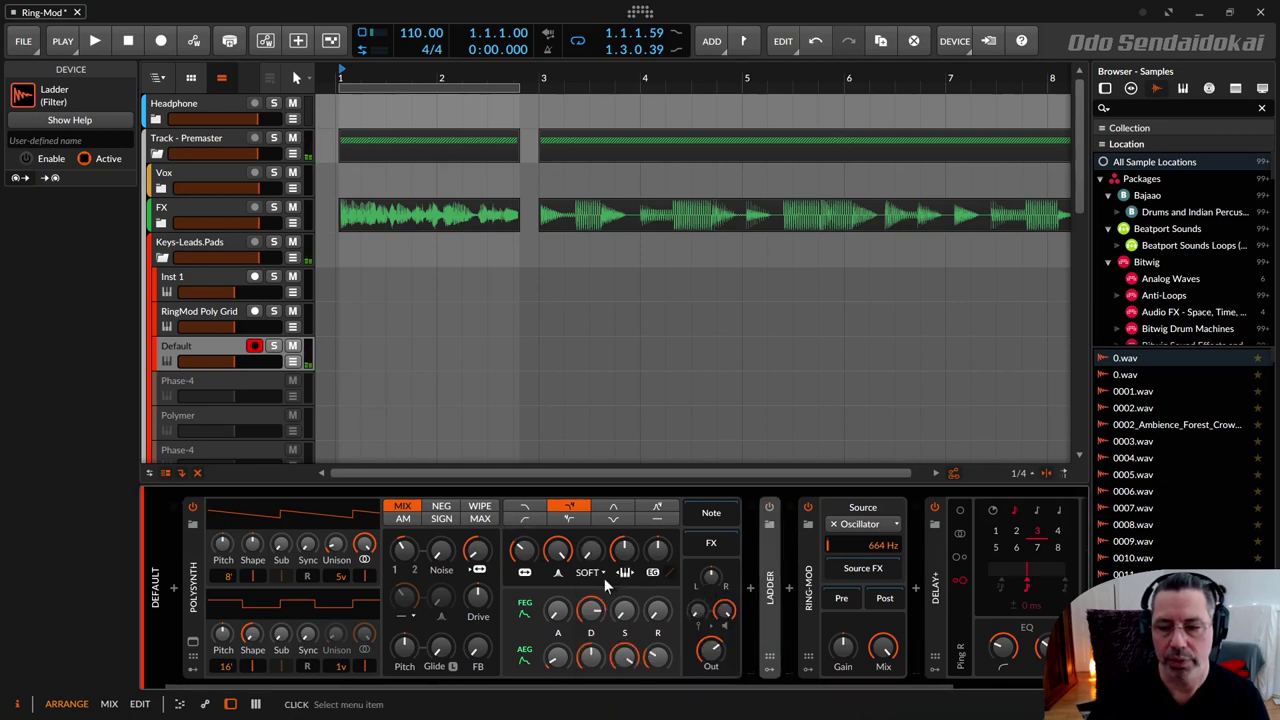
left_click_drag(592, 565, 592, 550)
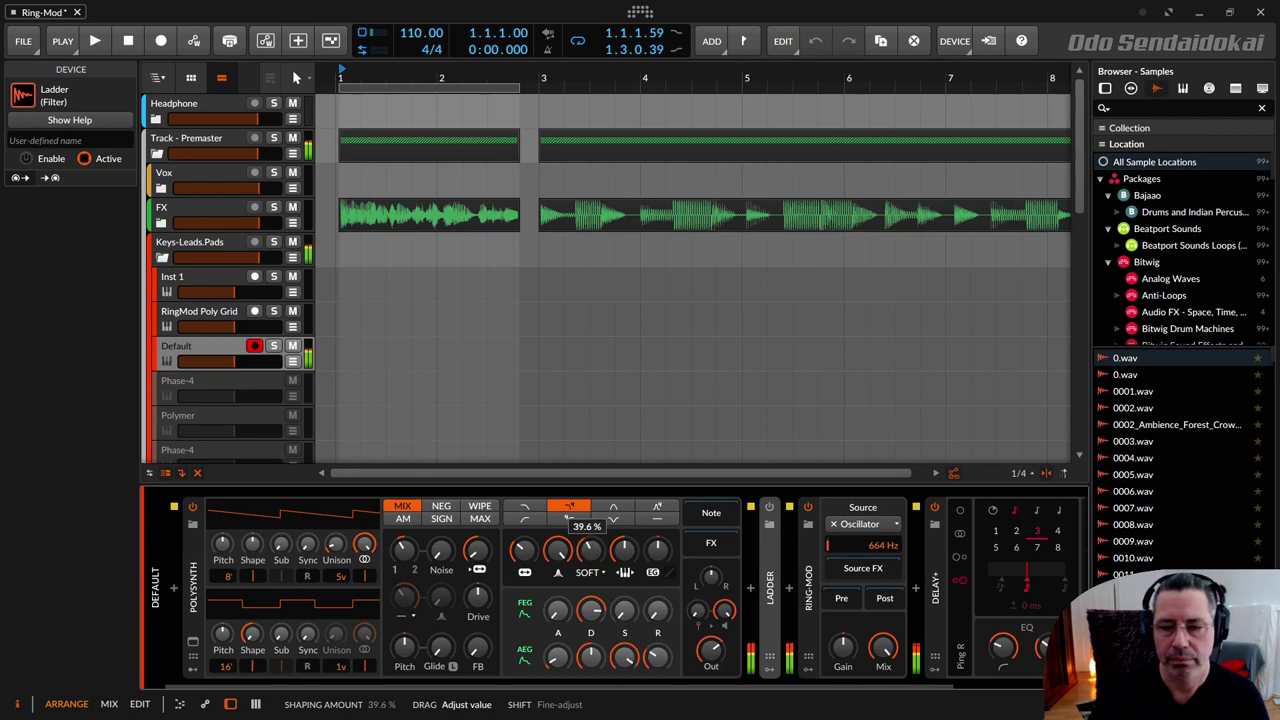
left_click_drag(590, 548, 593, 554)
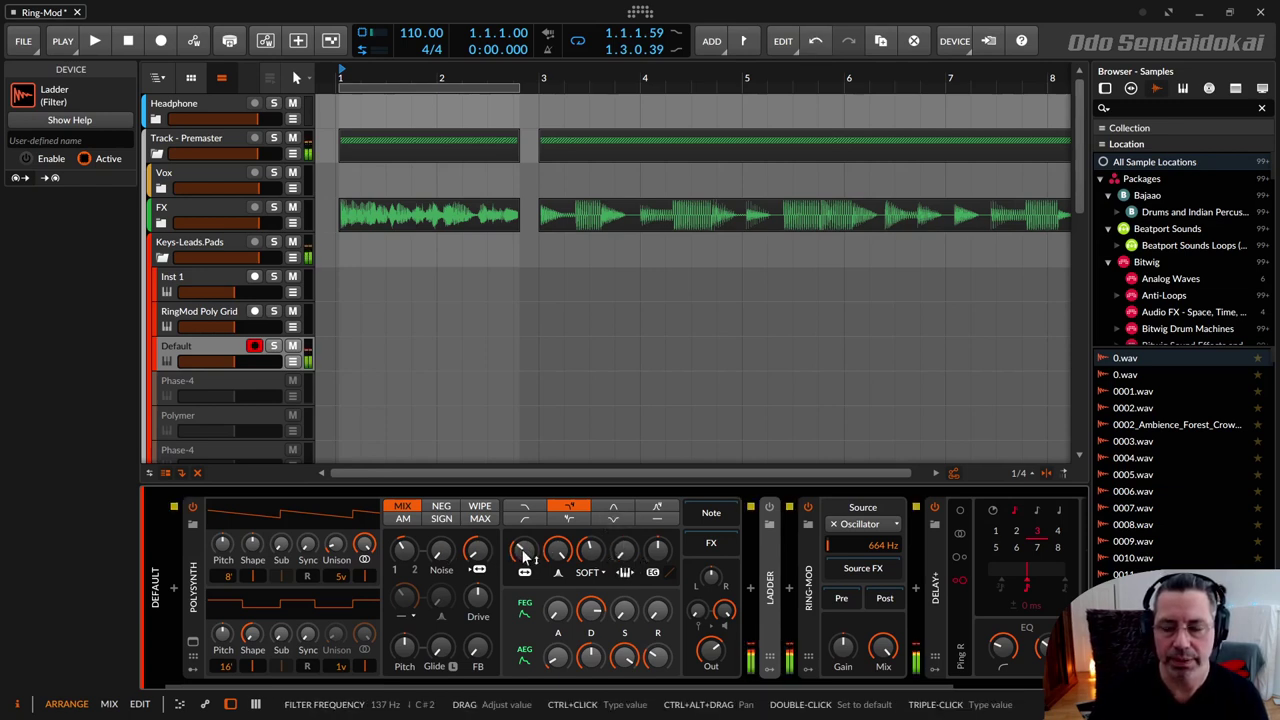
left_click_drag(524, 556, 524, 539)
Step: Switch the Polysynth's filter shaper to RECT with a shaping amount of 23.6 %, and raise the filter frequency further
left_click(600, 578)
left_click(592, 599)
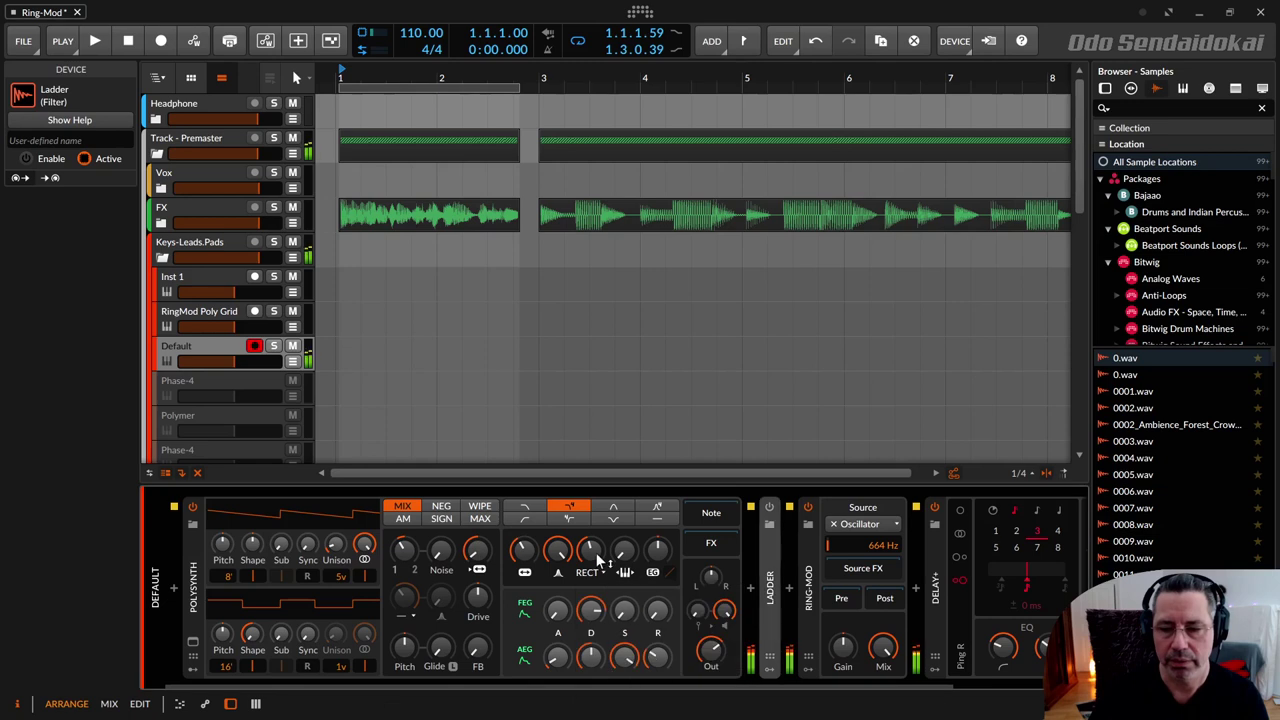
left_click_drag(590, 550, 622, 545)
left_click_drag(527, 553, 522, 544)
double_click(624, 552)
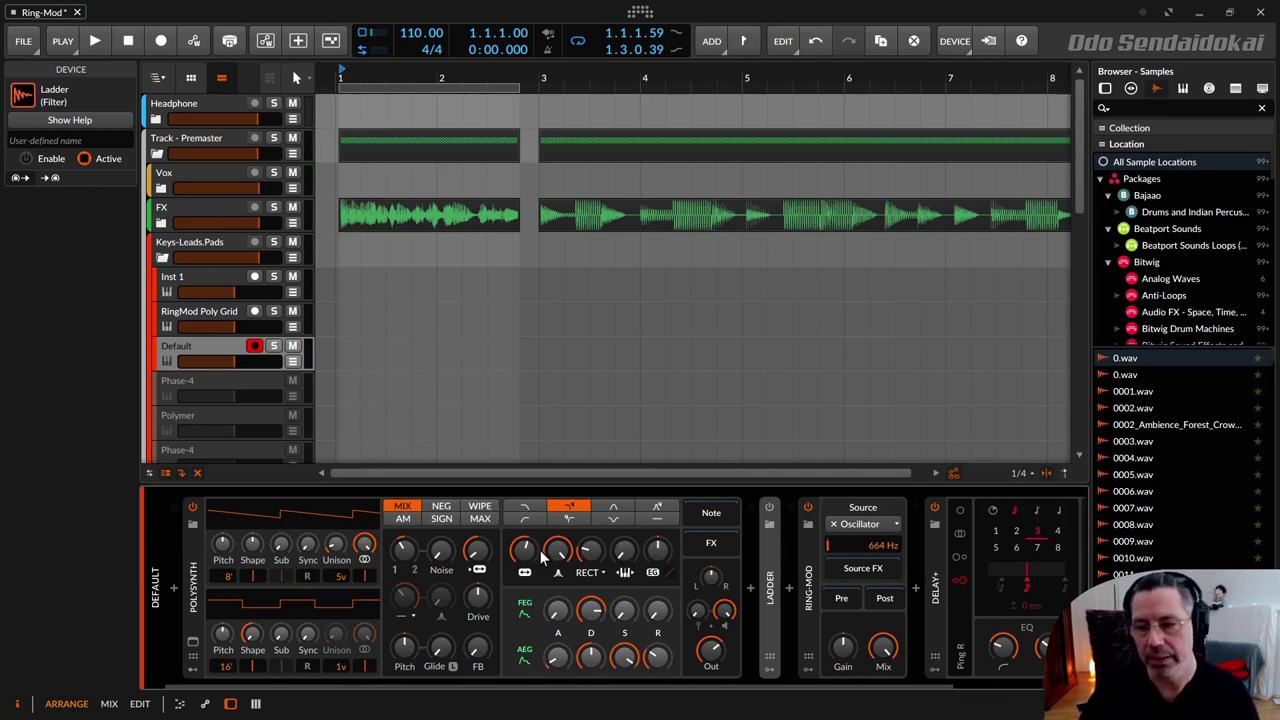
Step: Switch the Polysynth's filter through the first low-pass type to Band-pass (2-pole), varying its resonance through 82 % and its frequency
left_click_drag(525, 558, 557, 566)
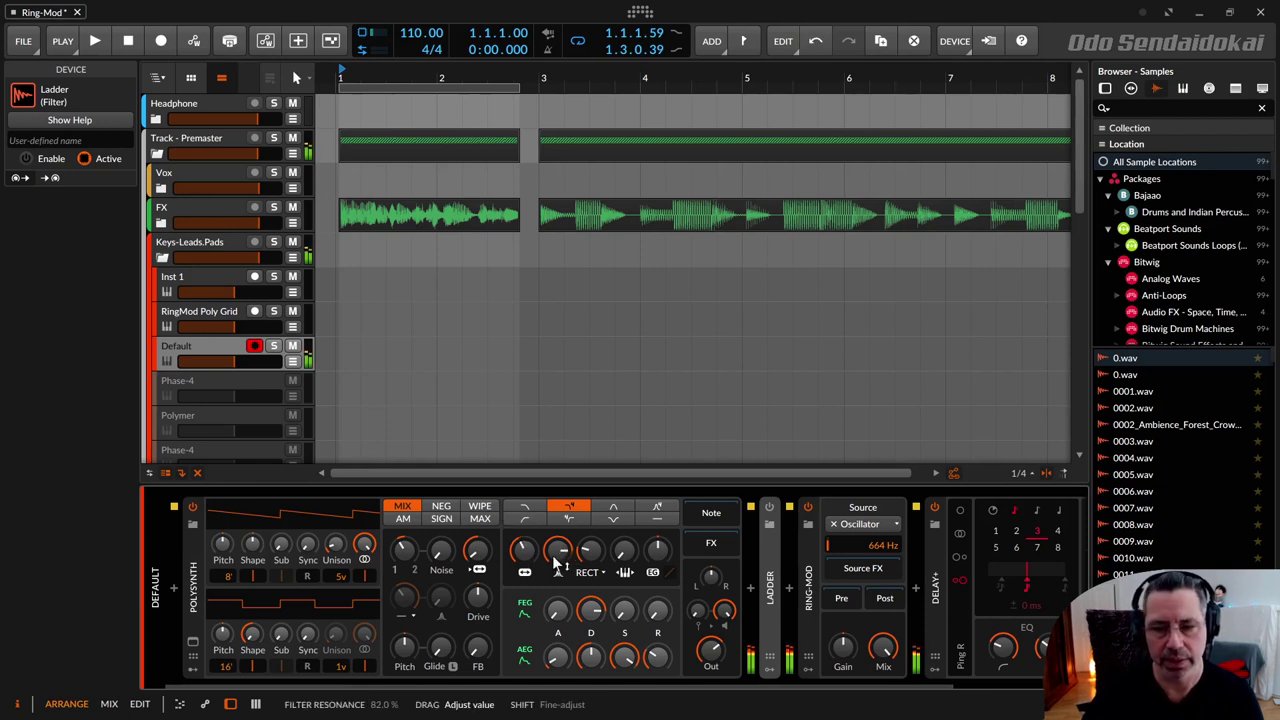
left_click(524, 506)
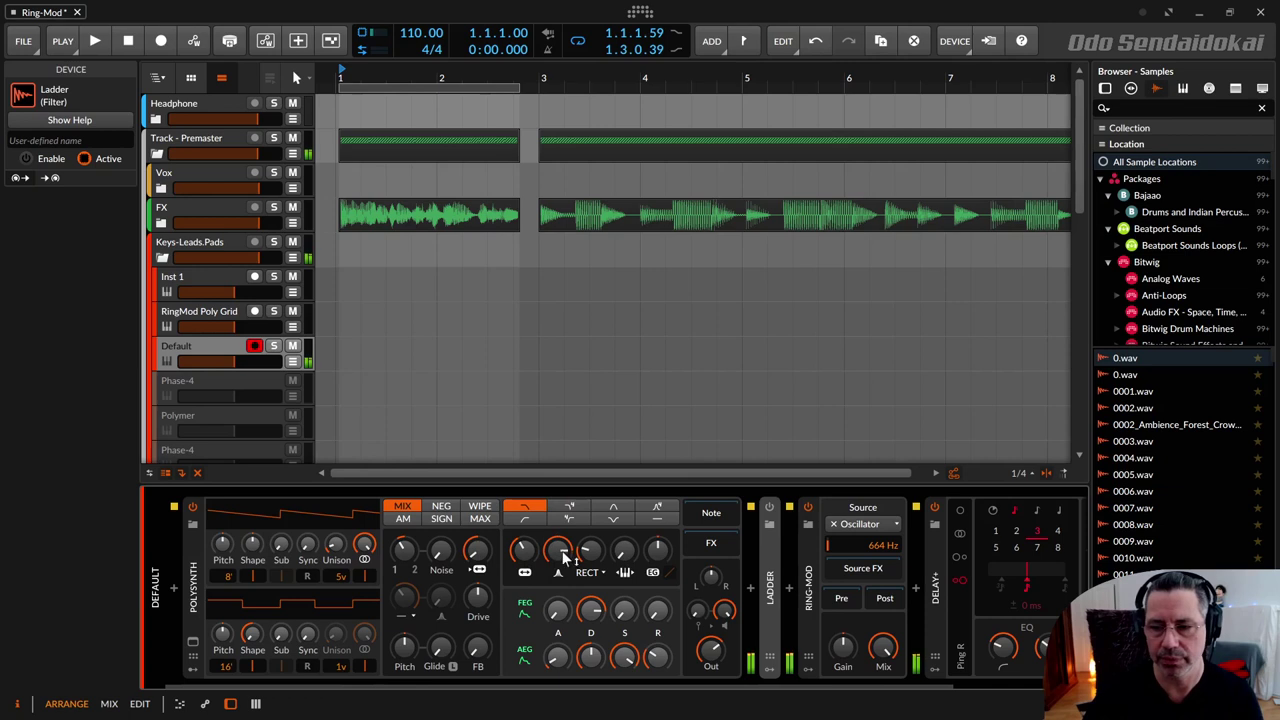
left_click(613, 508)
left_click_drag(522, 548, 478, 532)
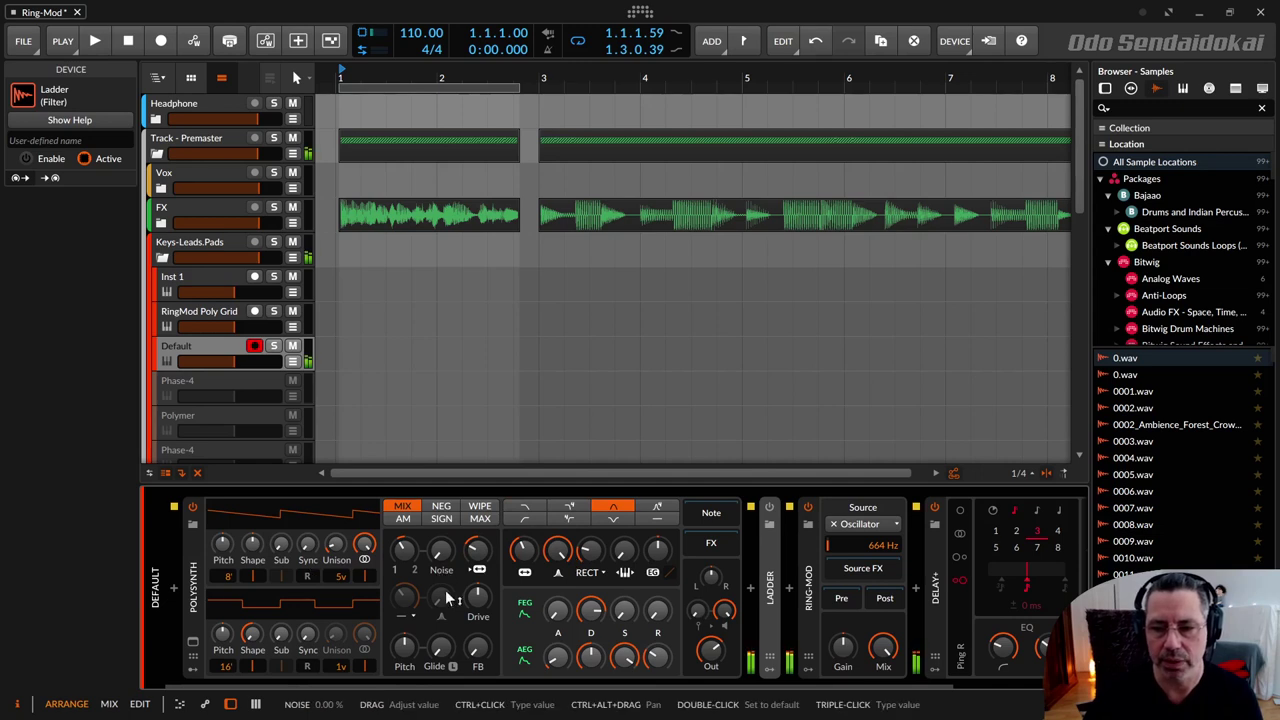
Step: Set the Polysynth's feedback to 22.8 % and slightly lower, and sweep the band-pass filter's frequency down and up
left_click_drag(466, 656, 466, 664)
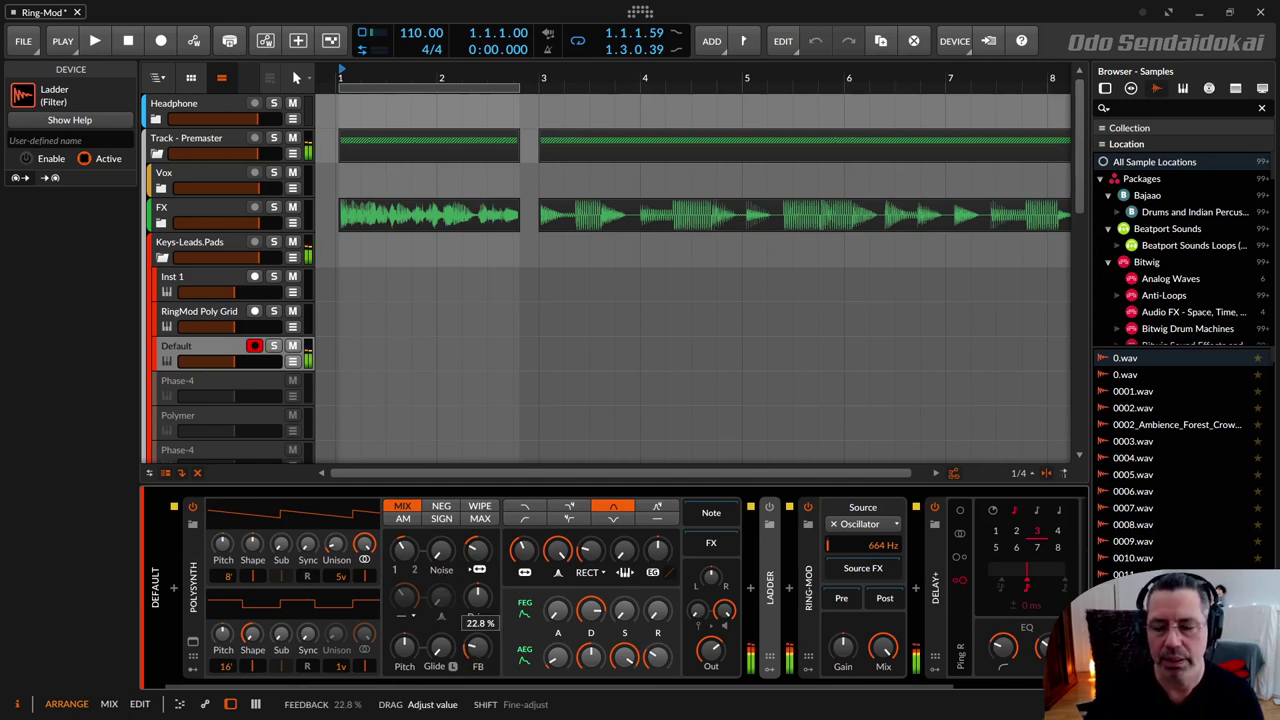
left_click_drag(466, 664, 466, 666)
left_click_drag(522, 549, 522, 555)
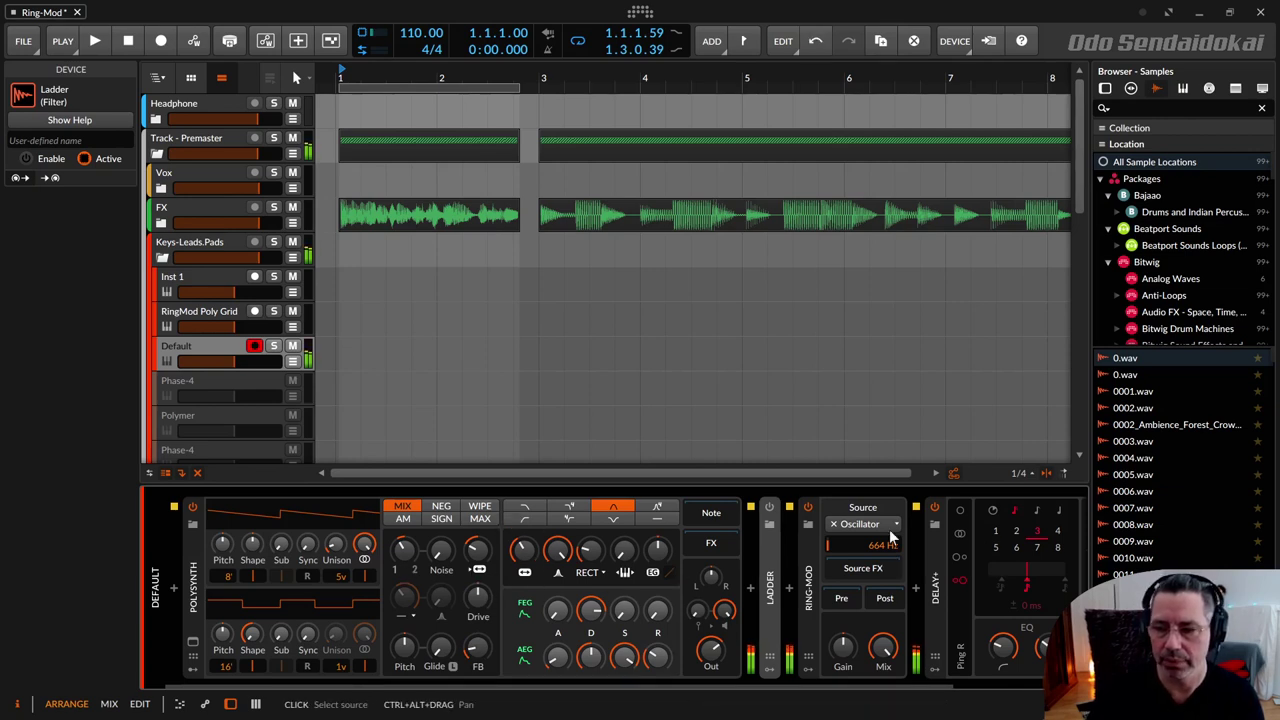
left_click_drag(522, 552, 522, 563)
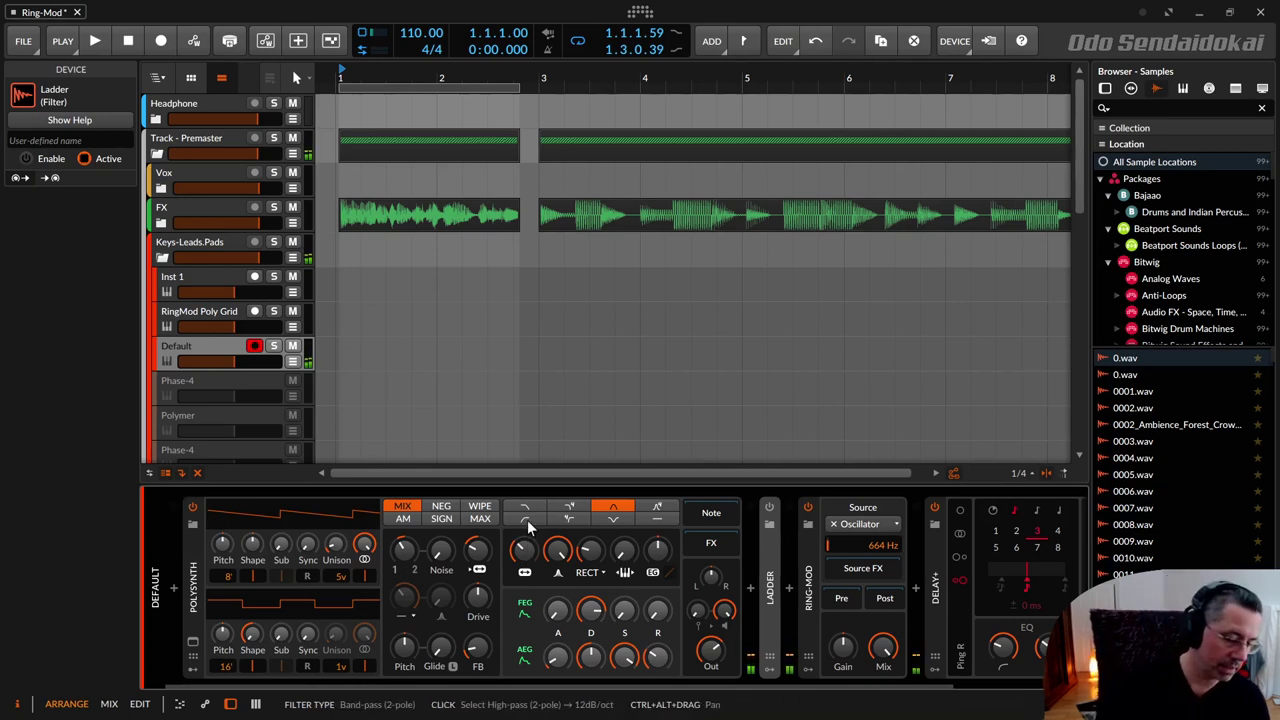
left_click_drag(522, 552, 522, 543)
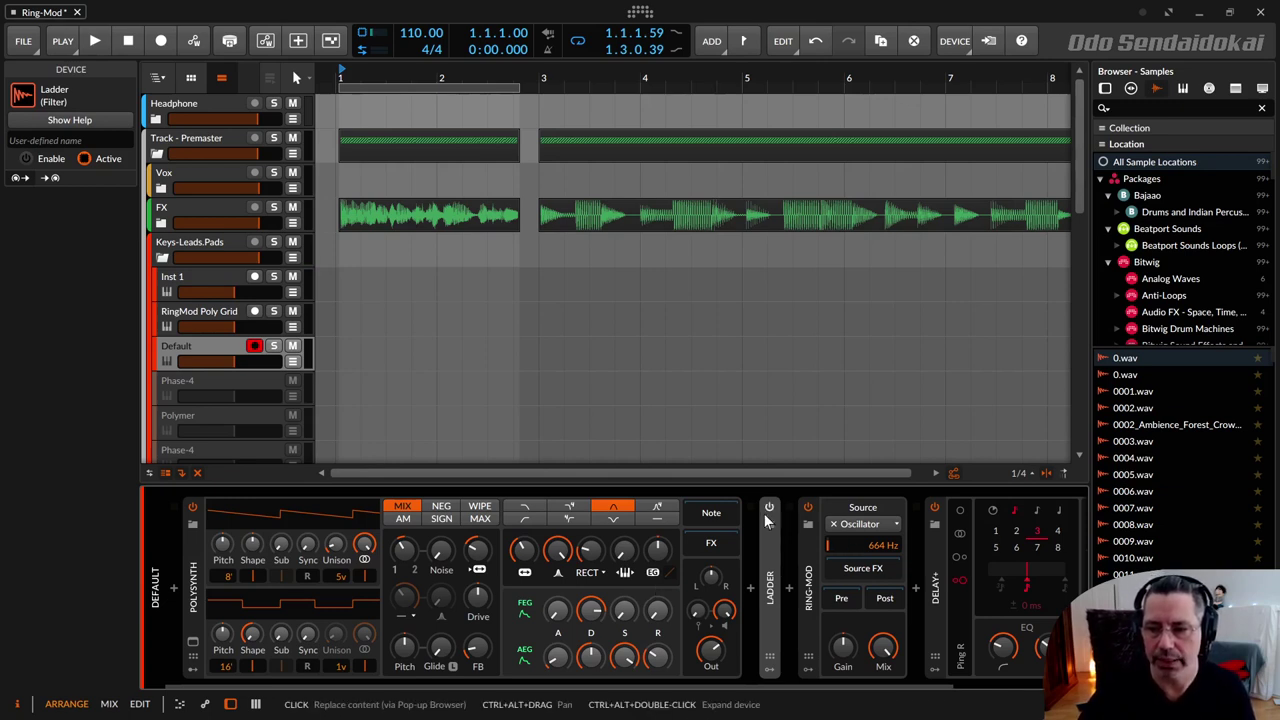
Step: Enable and expand the Ladder device, and set its LFO amount to -9.12 st
double_click(770, 550)
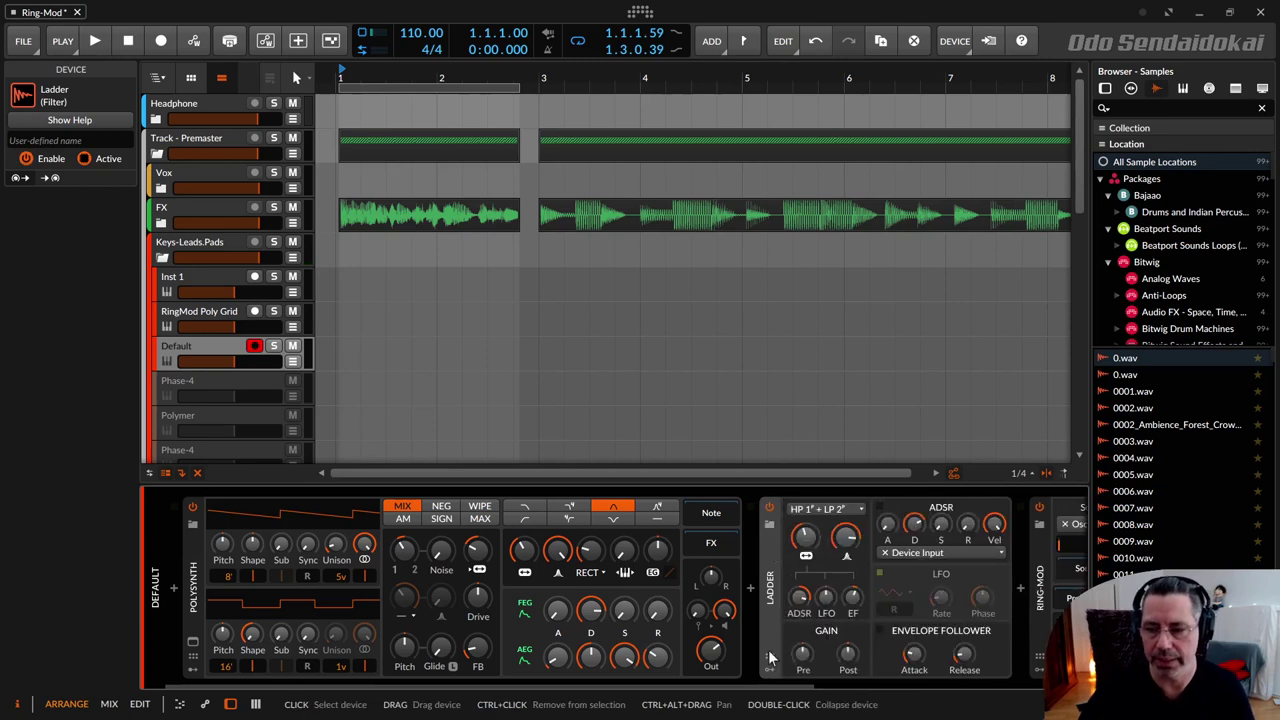
left_click_drag(748, 688, 810, 690)
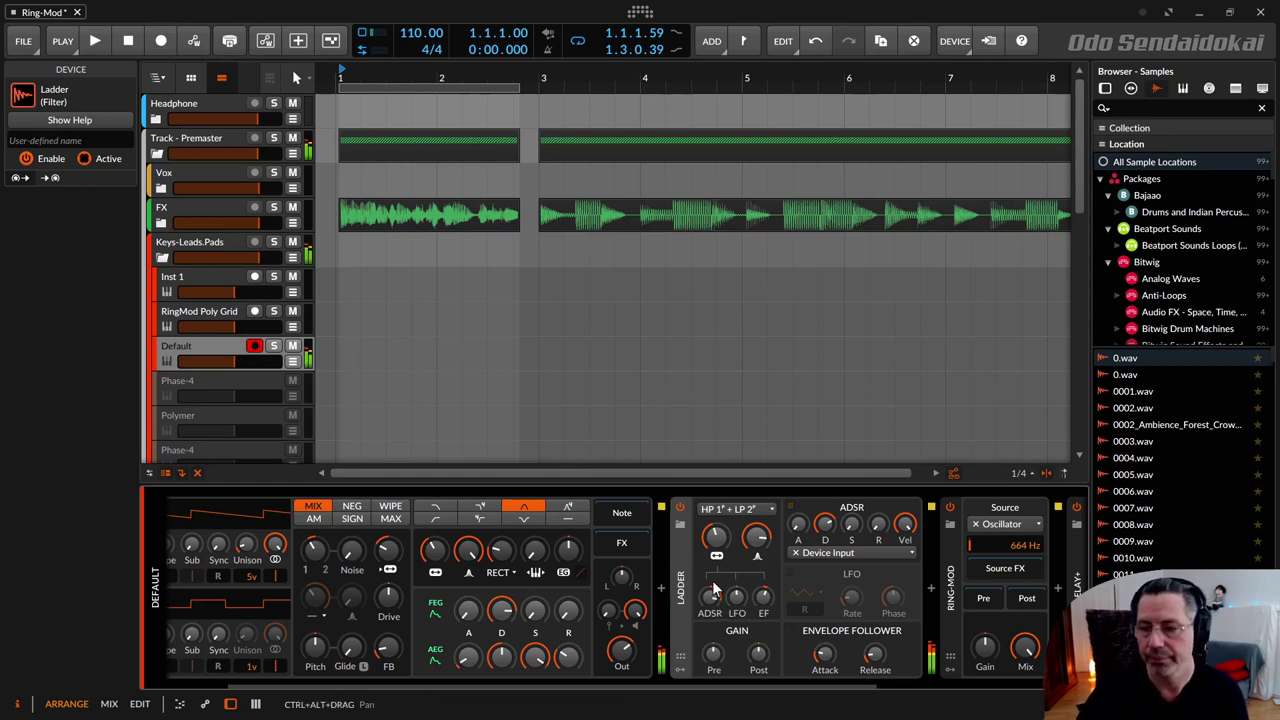
left_click_drag(737, 600, 737, 586)
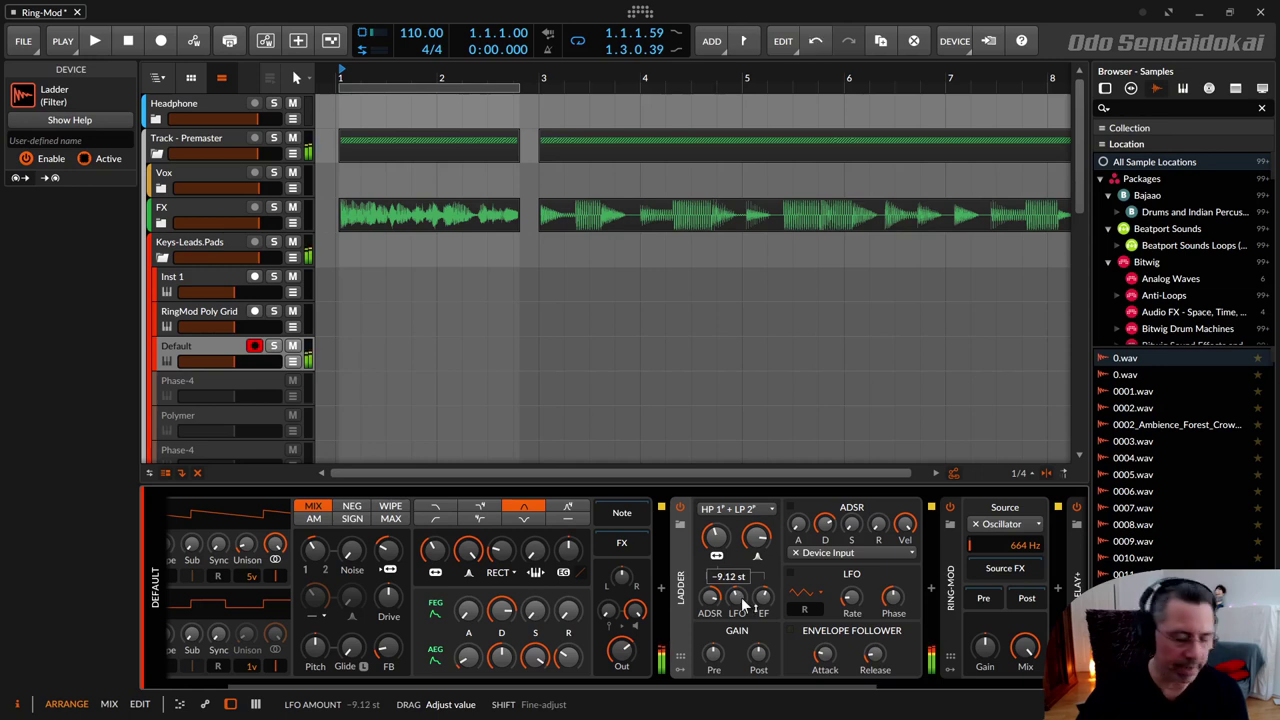
Step: Switch the Polysynth's filter to the first low-pass type and sweep the filter frequency upward around 343 Hz
left_click_drag(433, 550, 435, 543)
left_click(437, 504)
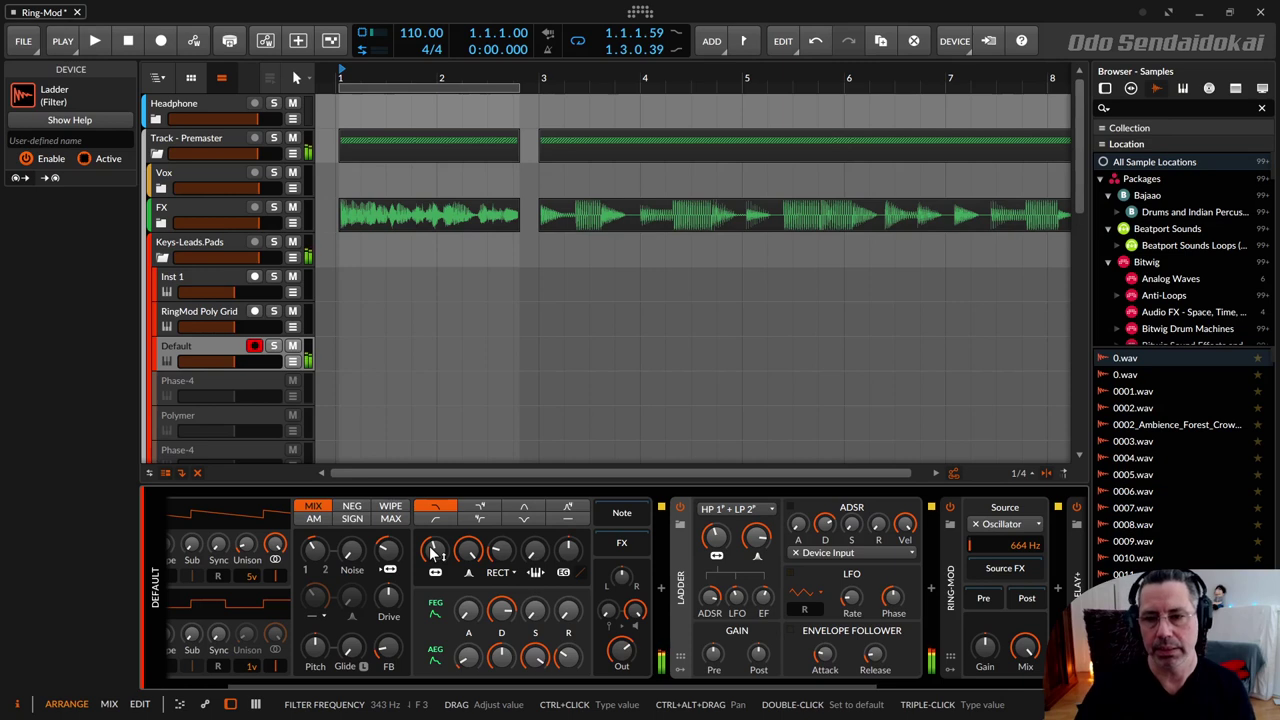
key("ctrl+z")
left_click_drag(433, 556, 433, 528)
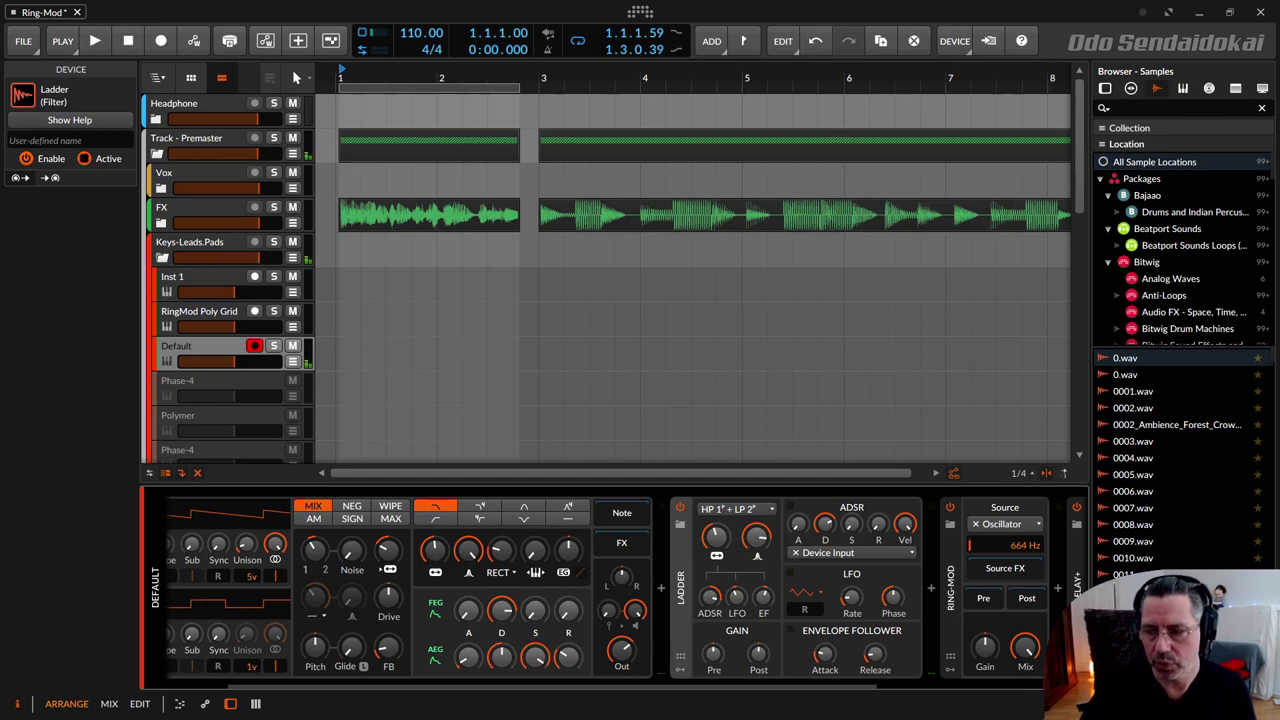
Step: Lower the Ring-Mod mix through 12.4 % to its minimum, and deactivate and collapse the Ladder device
left_click_drag(1030, 649, 1026, 711)
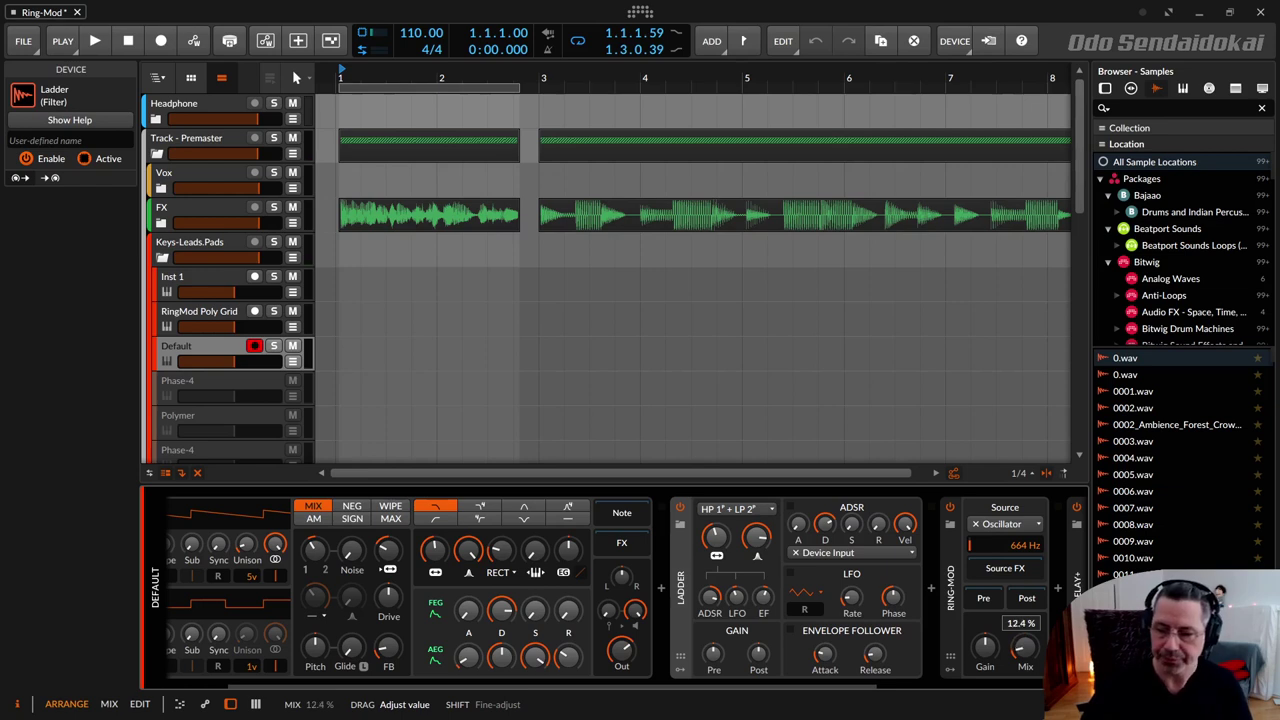
left_click_drag(1026, 711, 1026, 714)
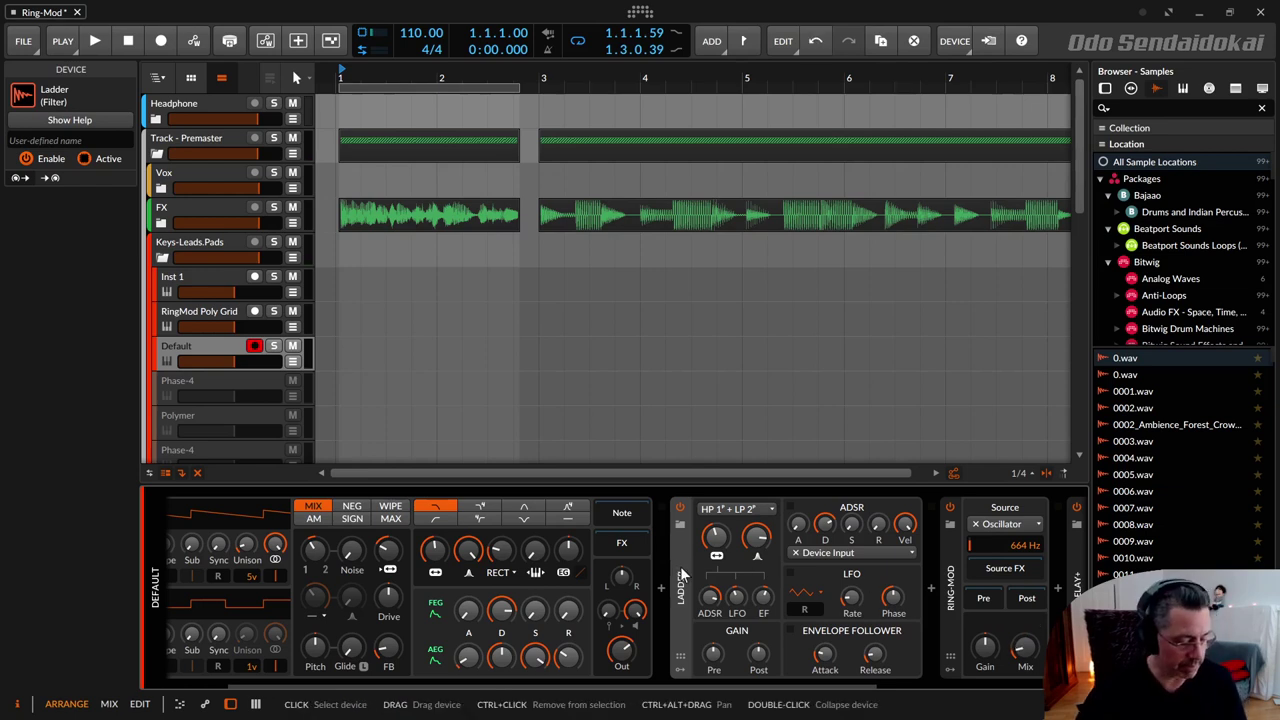
key("alt+a")
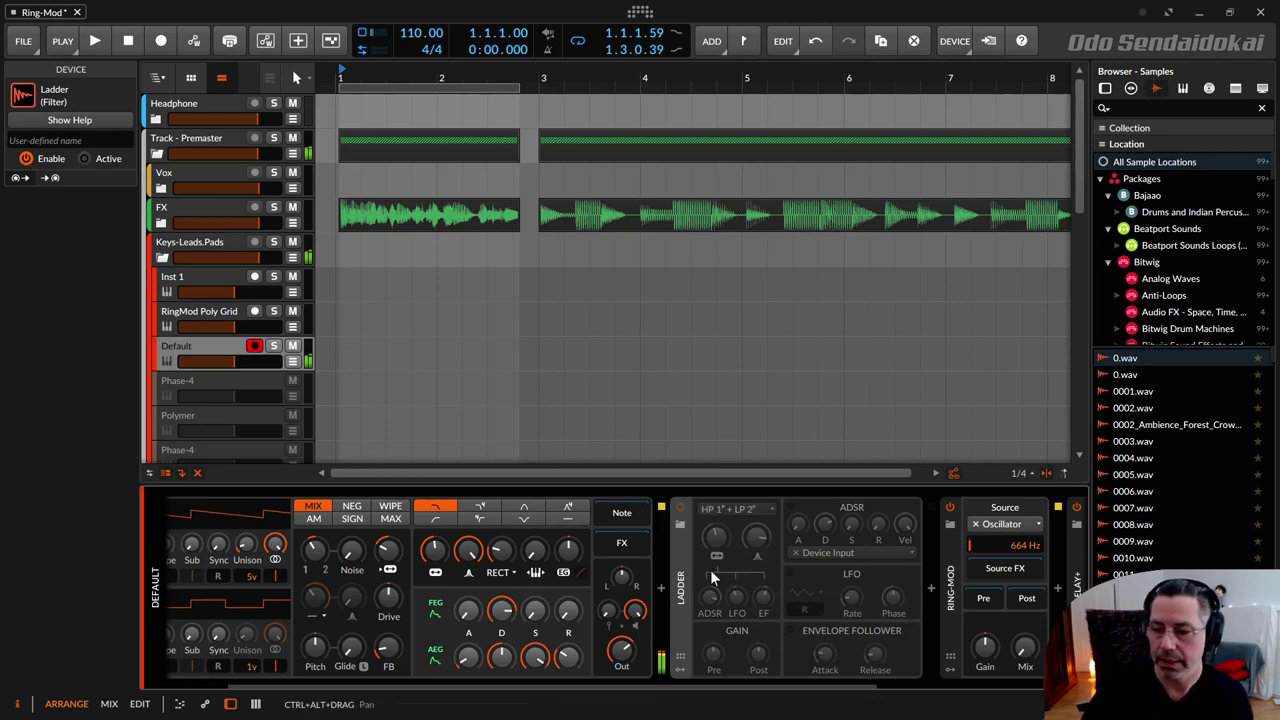
double_click(682, 588)
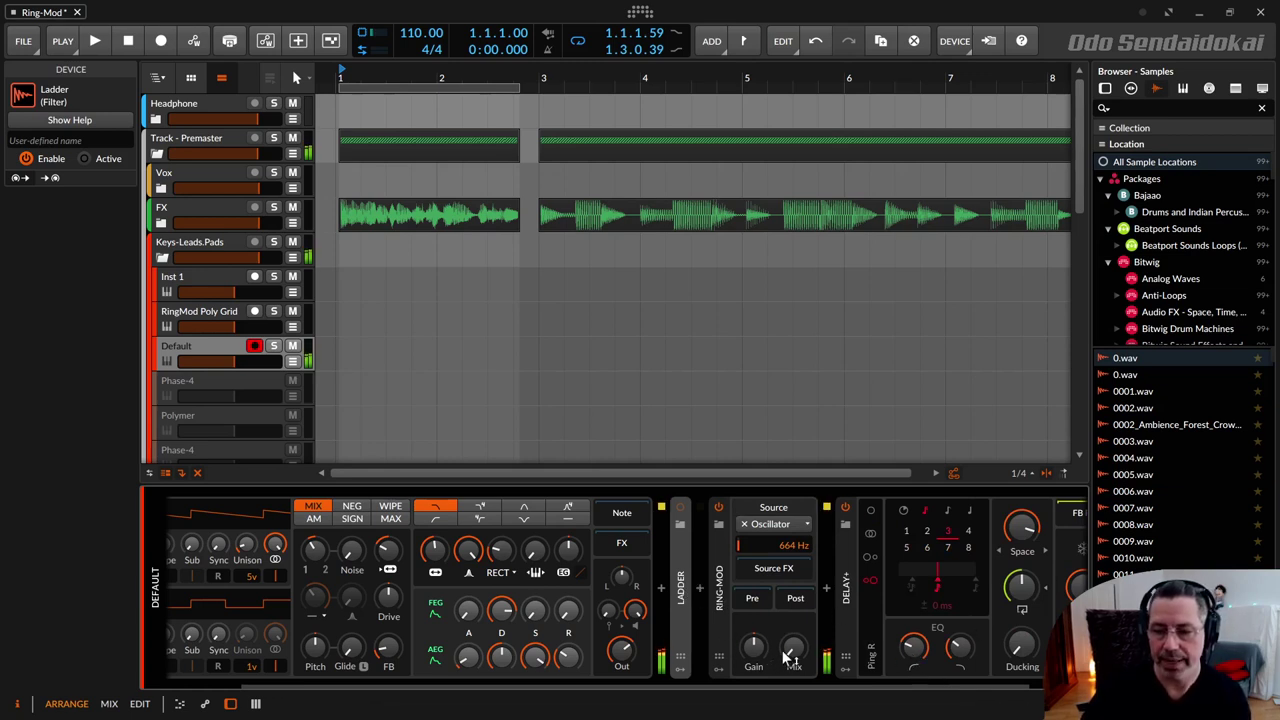
Step: Set the Ring-Mod mix to 30.4 %, and lower the Polysynth's filter resonance to 62.8 % with a higher filter frequency
left_click_drag(790, 656, 790, 643)
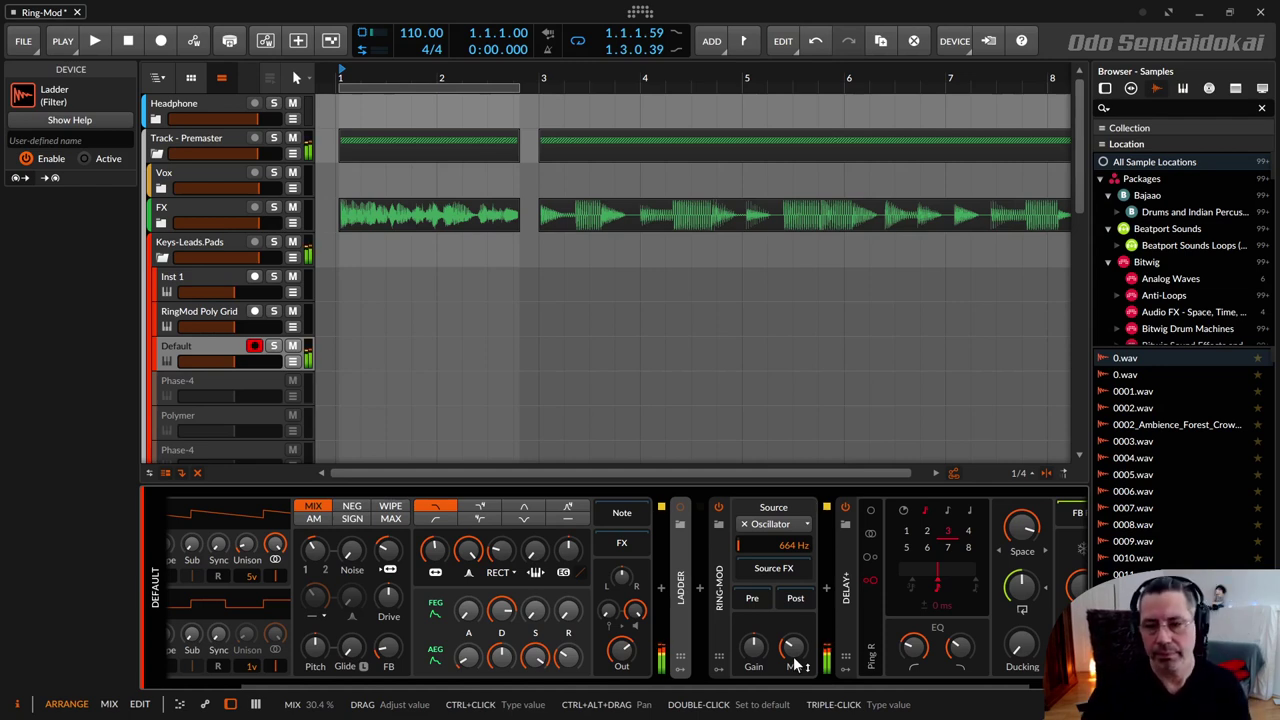
left_click_drag(468, 550, 468, 543)
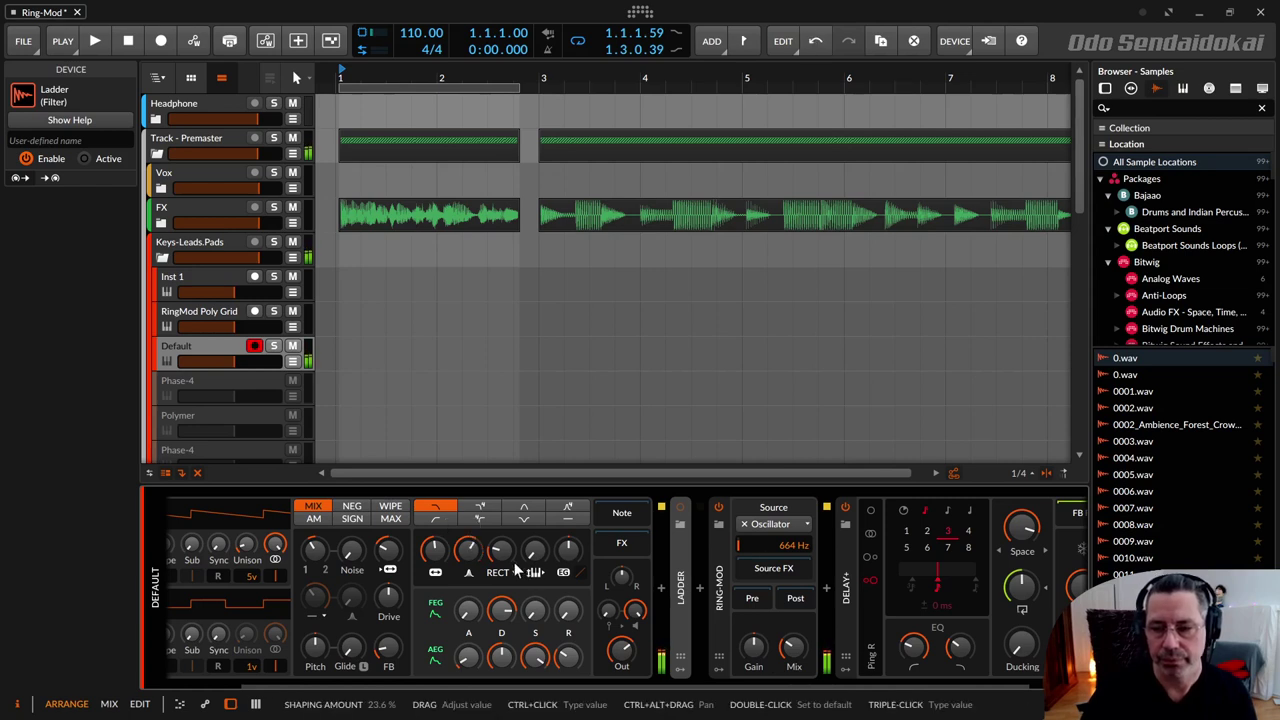
left_click(468, 549)
left_click_drag(433, 549, 433, 544)
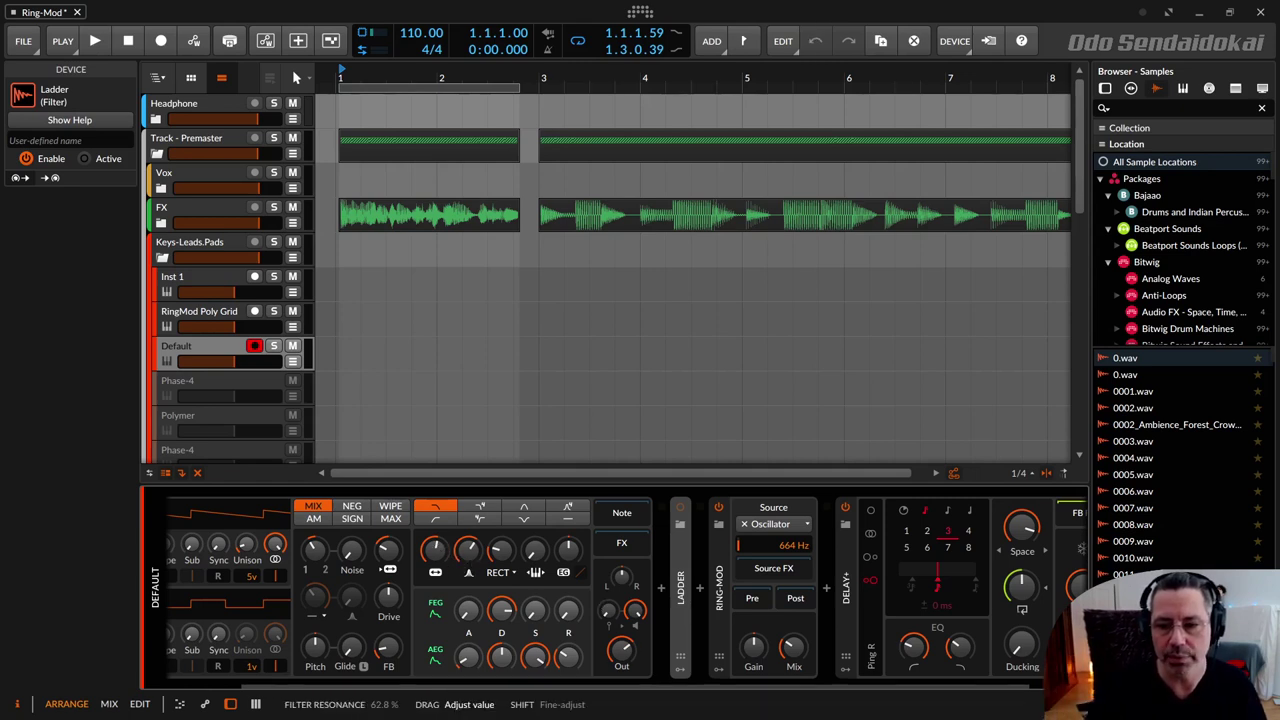
Step: Raise the Polysynth's filter frequency through 1.94 kHz, and turn the shaper off with its shaping amount reset to 0 %
left_click_drag(437, 562, 437, 542)
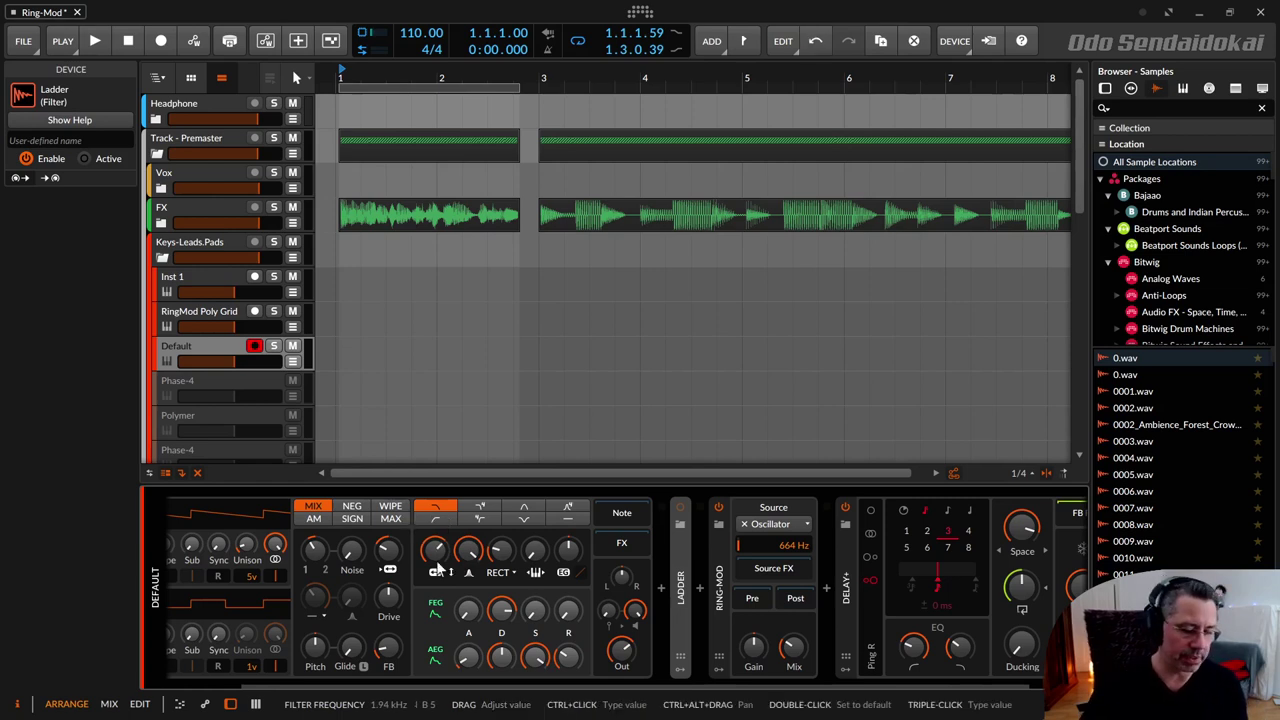
left_click_drag(437, 567, 437, 530)
double_click(500, 553)
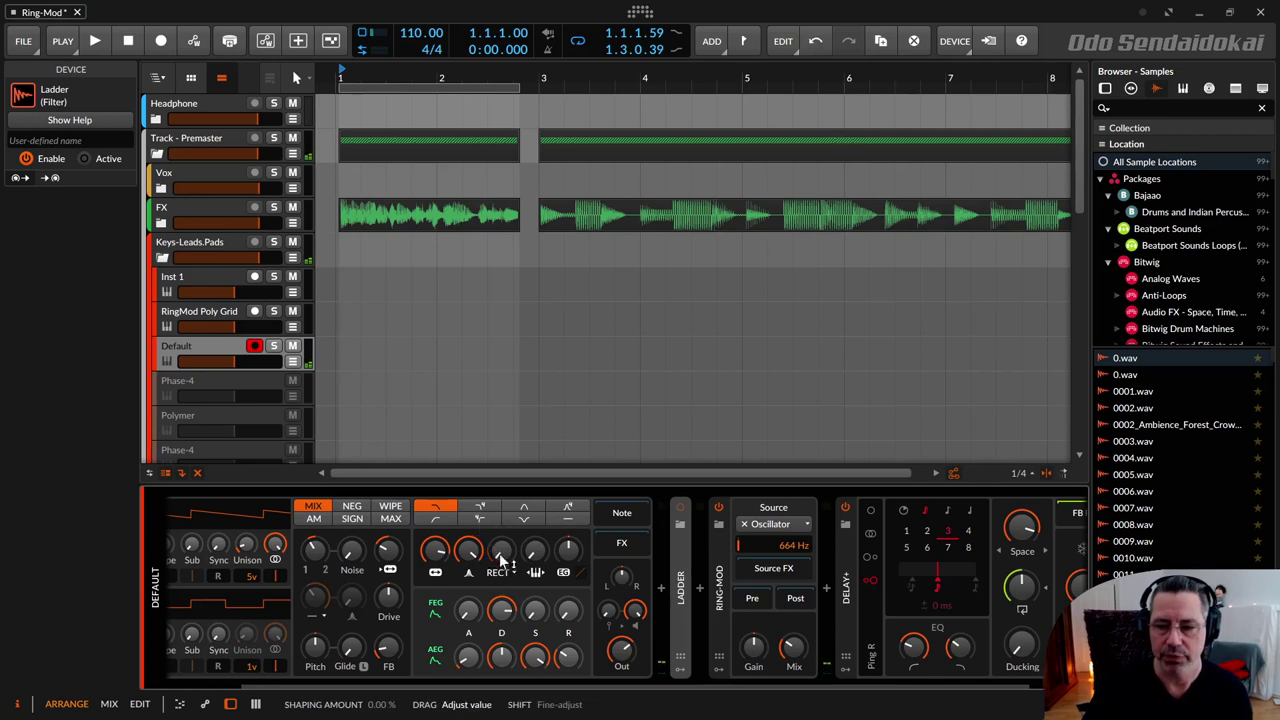
left_click(495, 570)
left_click(490, 506)
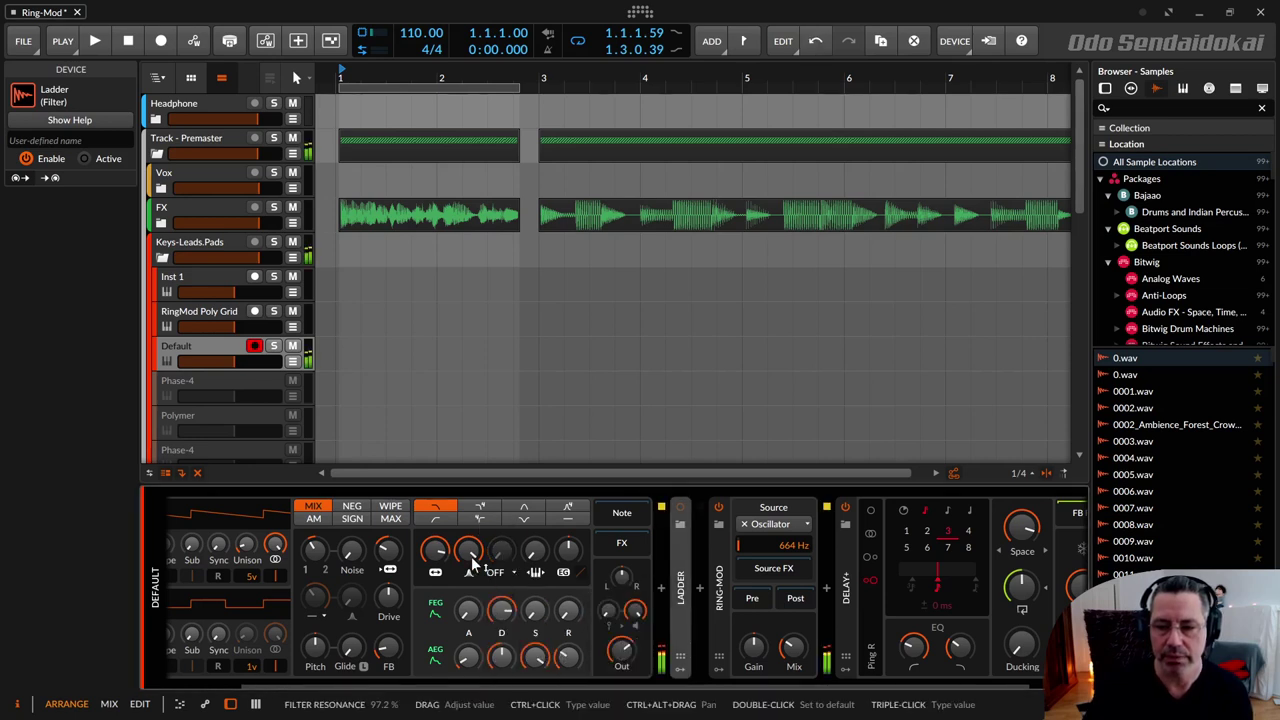
Step: Turn the Polysynth's filter keyboard tracking up to maximum and sweep the filter frequency through 533 Hz and 558 Hz
mouse_move(435, 550)
left_mouse_down()
mouse_move(435, 580)
mouse_move(385, 542)
mouse_move(435, 540)
mouse_move(435, 562)
left_mouse_up()
left_click_drag(535, 550, 535, 464)
left_click_drag(435, 551, 435, 539)
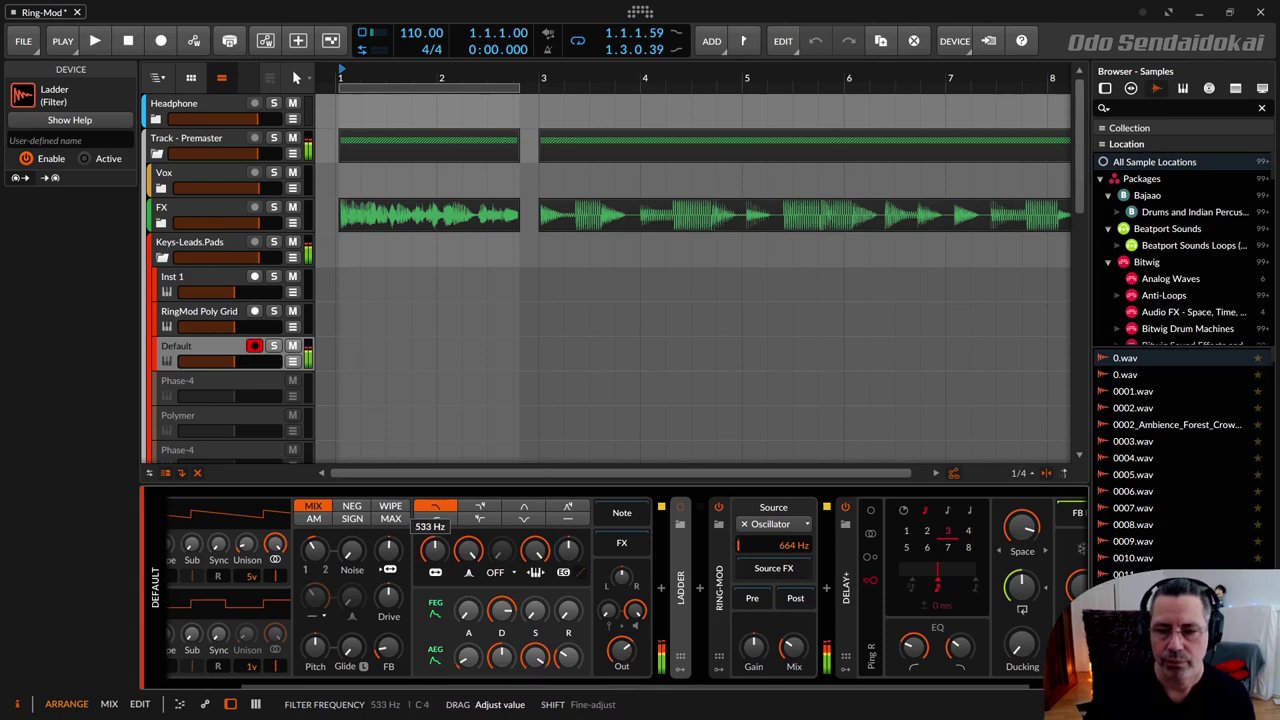
left_click_drag(433, 550, 430, 560)
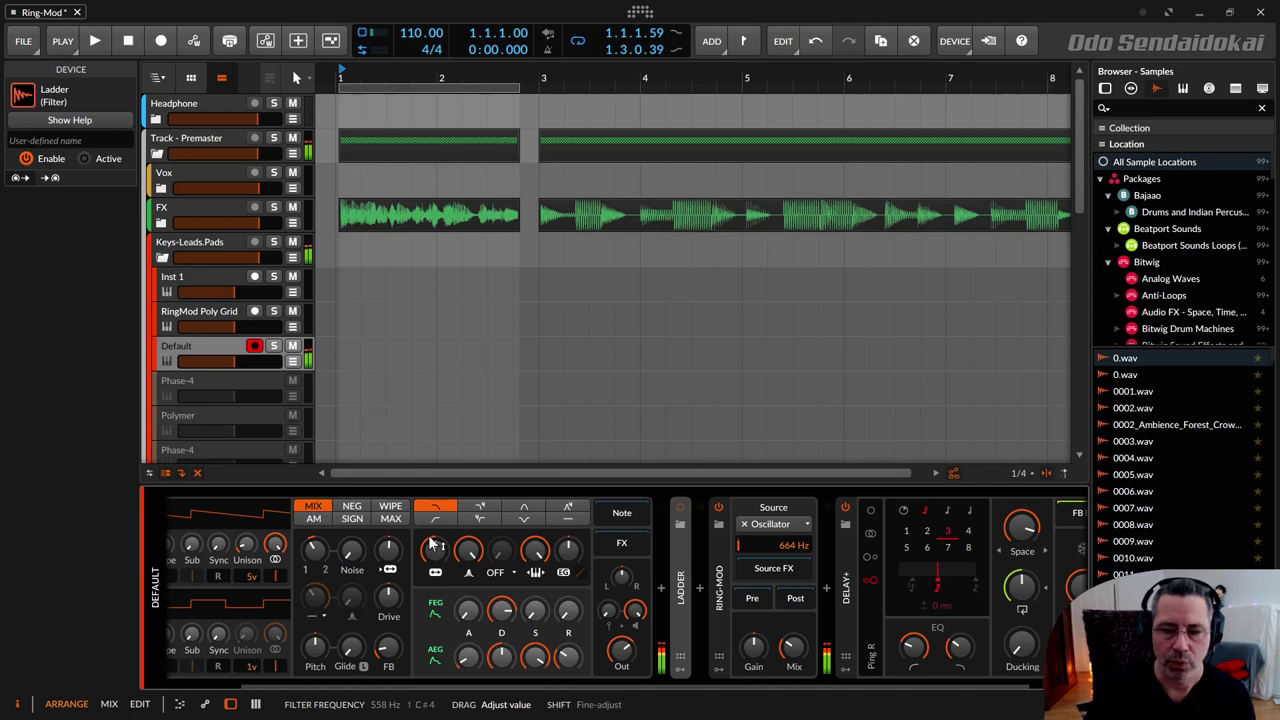
Step: Sweep the Polysynth's filter frequency through 533 Hz and set it to 598 Hz
left_click_drag(433, 550, 433, 549)
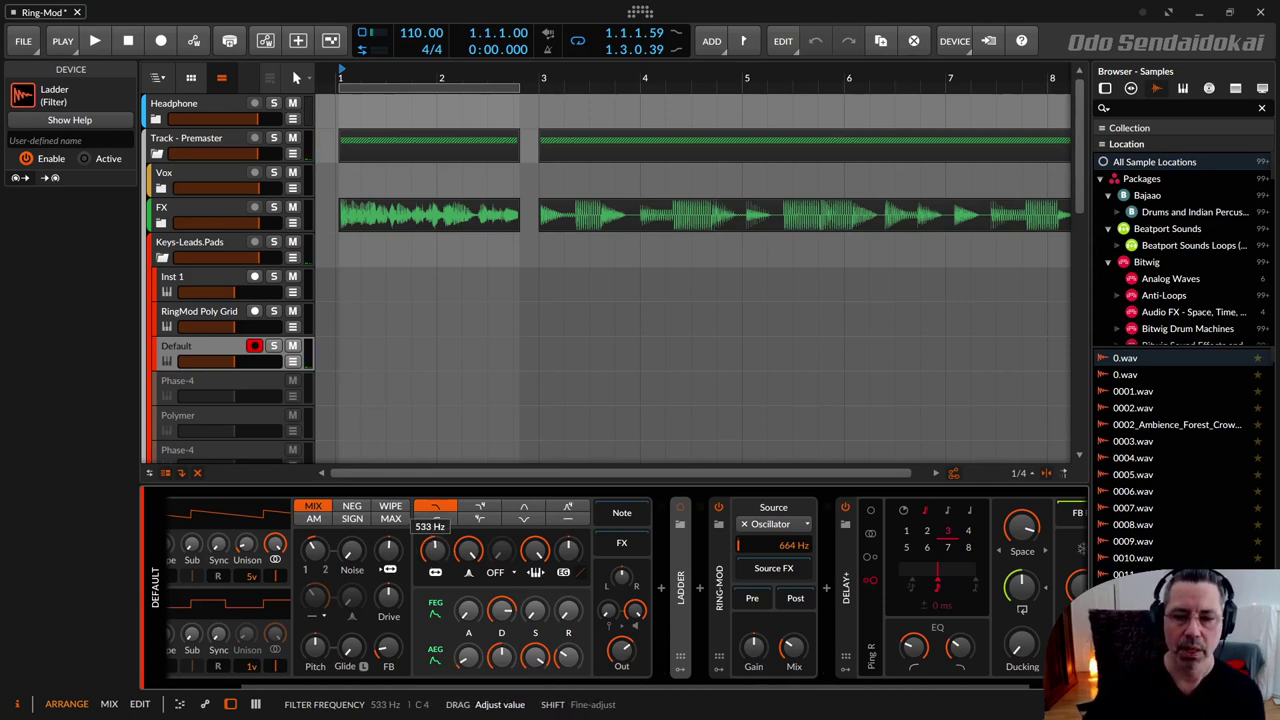
mouse_move(433, 550)
left_mouse_down()
mouse_move(433, 574)
mouse_move(433, 550)
left_mouse_up()
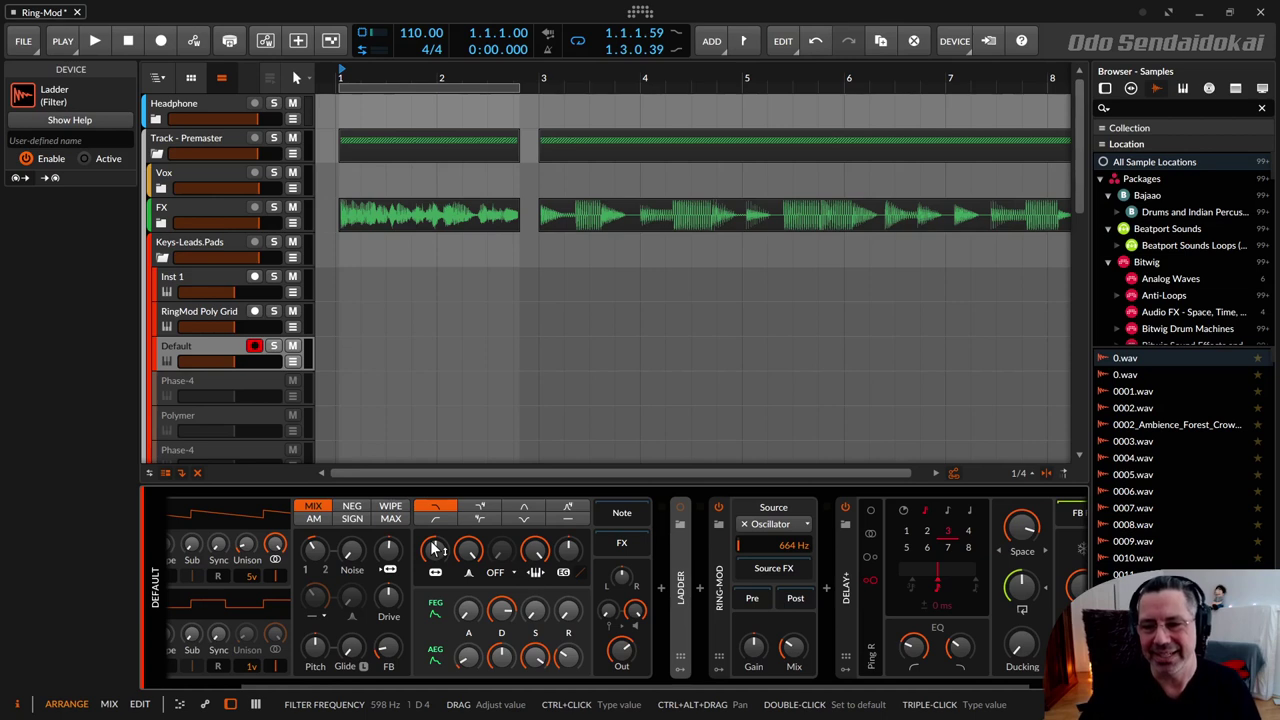
Step: Unfold the FX group, select the Ring Einfach track's Ringdingding clip and start playback
left_click(160, 222)
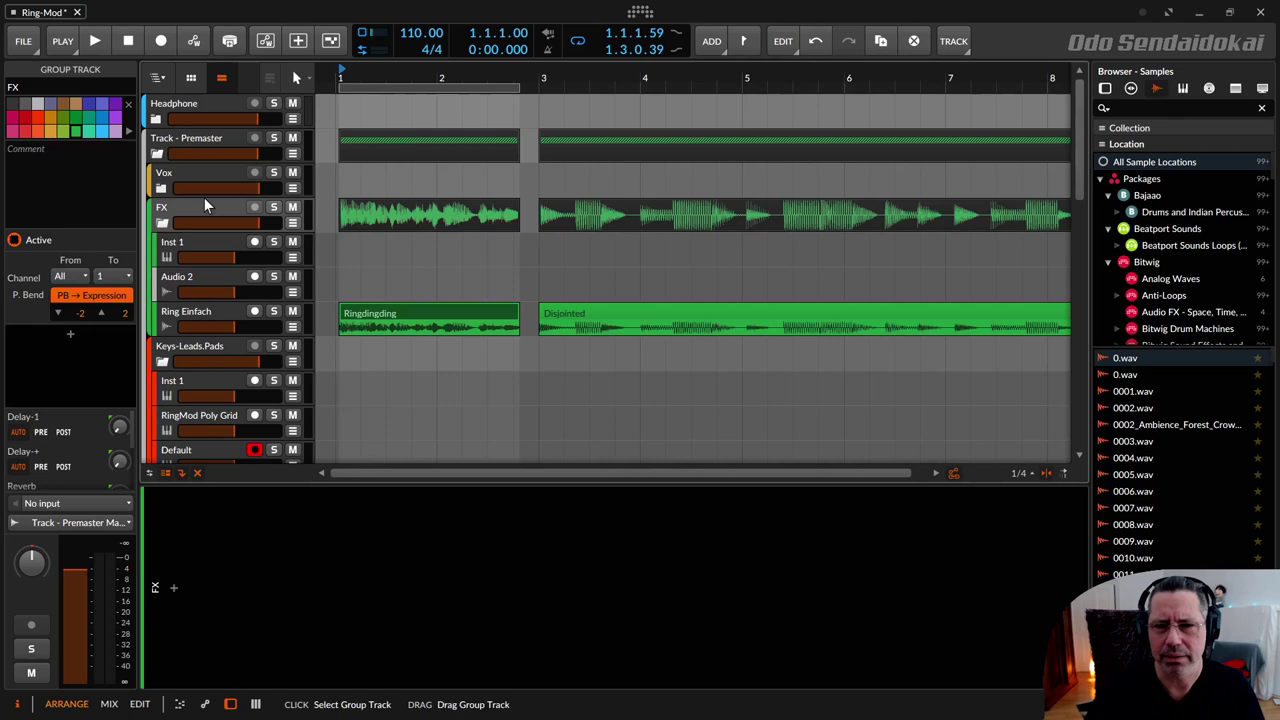
left_click(220, 320)
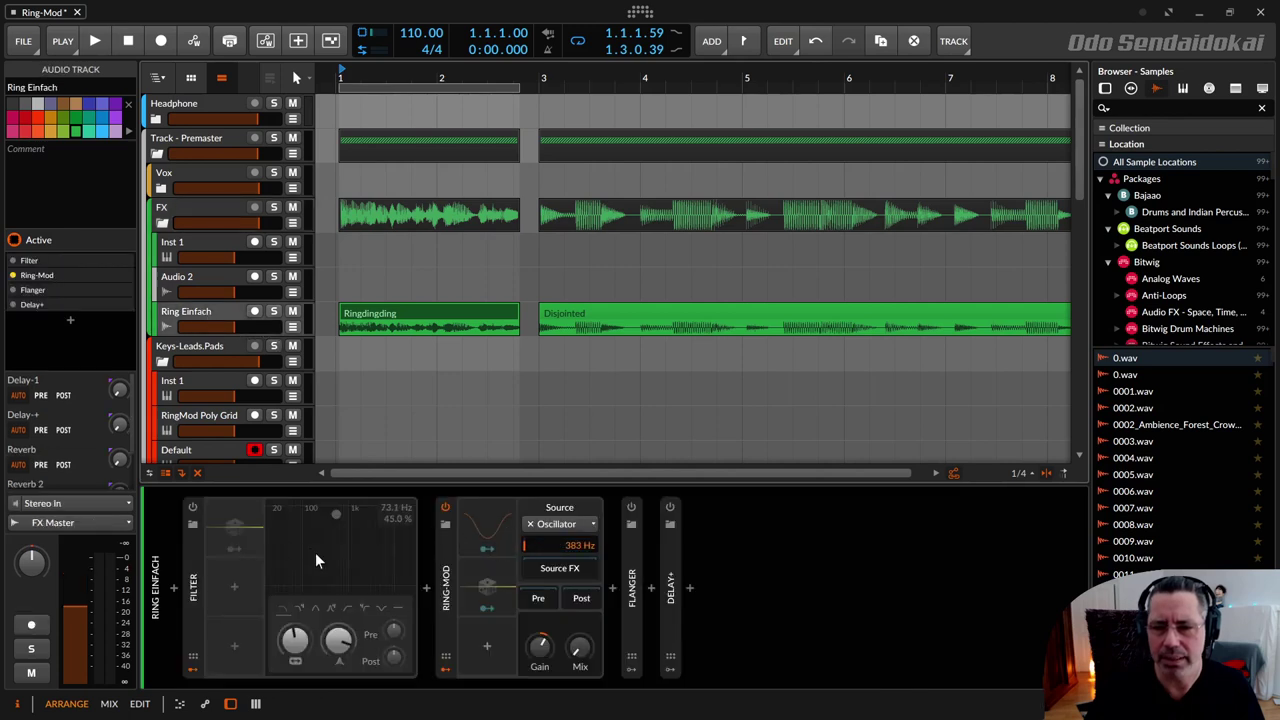
left_click(424, 308)
key("space")
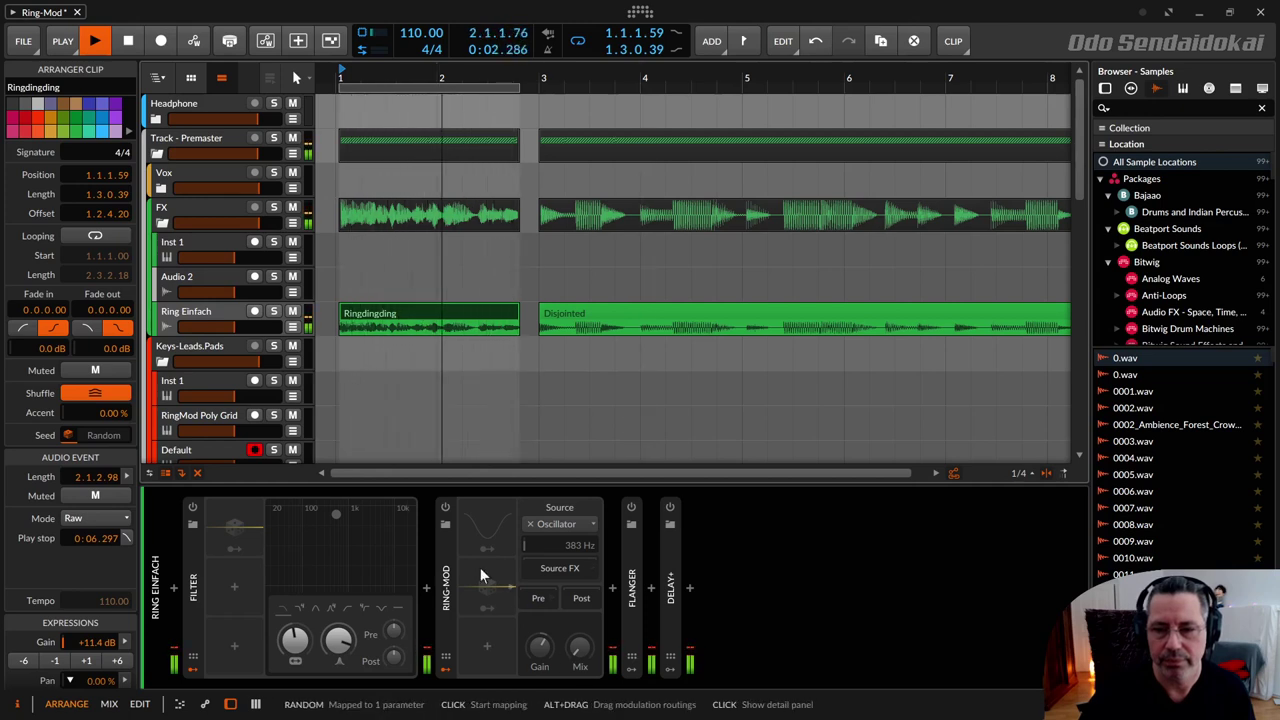
Step: Turn on the Ring Einfach track's Ring-Mod and raise its mix through 13.2 % to maximum
left_click(446, 507)
mouse_move(579, 646)
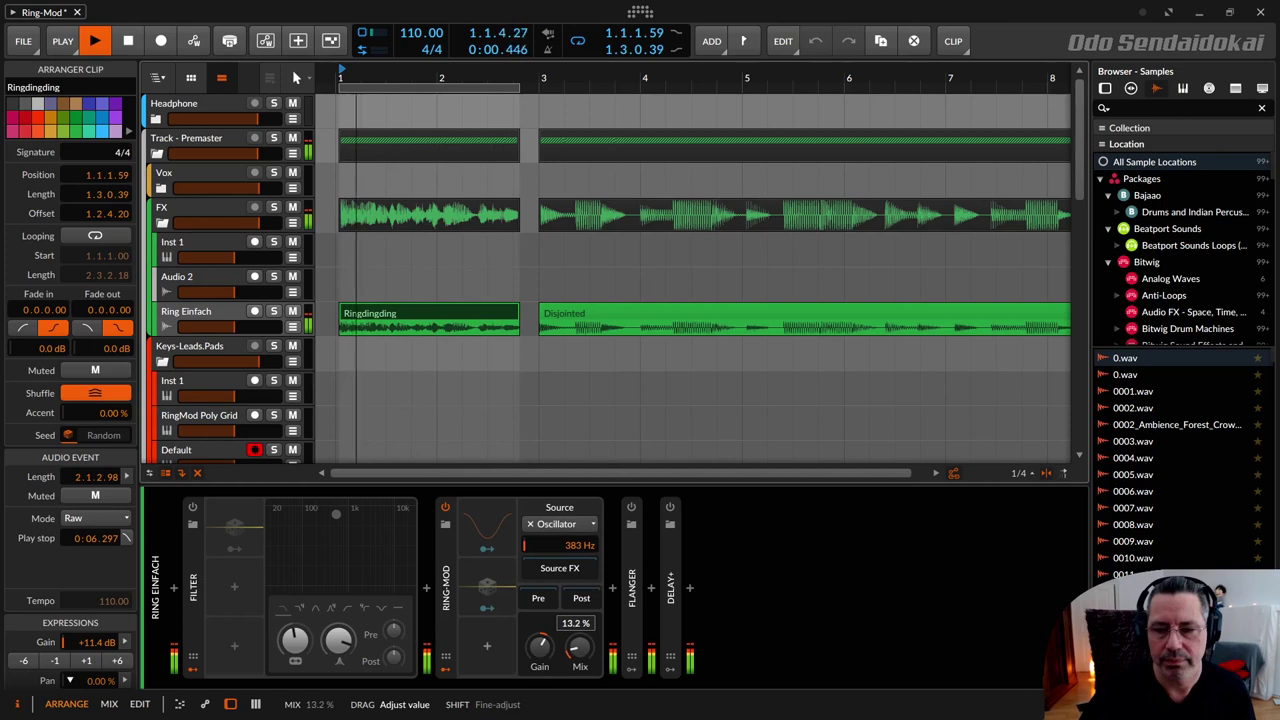
left_click_drag(579, 646, 579, 473)
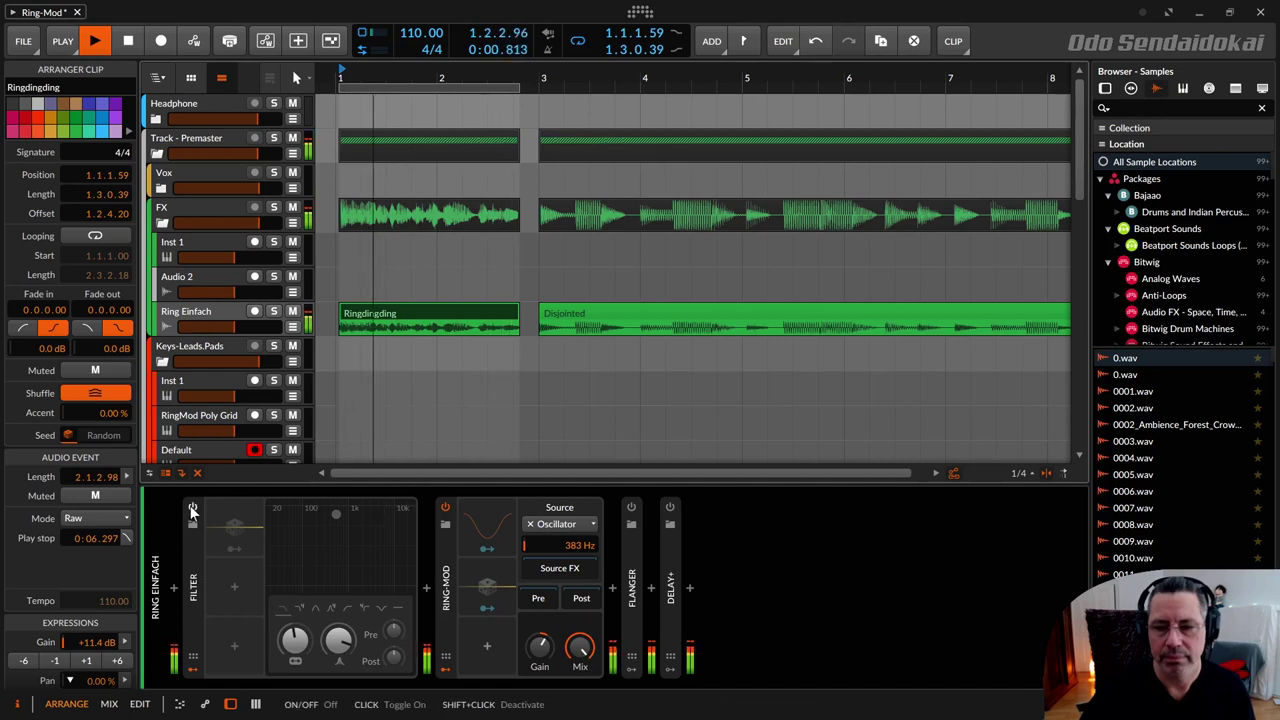
Step: Turn on the Filter device before the Ring-Mod and expand its Random modulator's settings
left_click(192, 508)
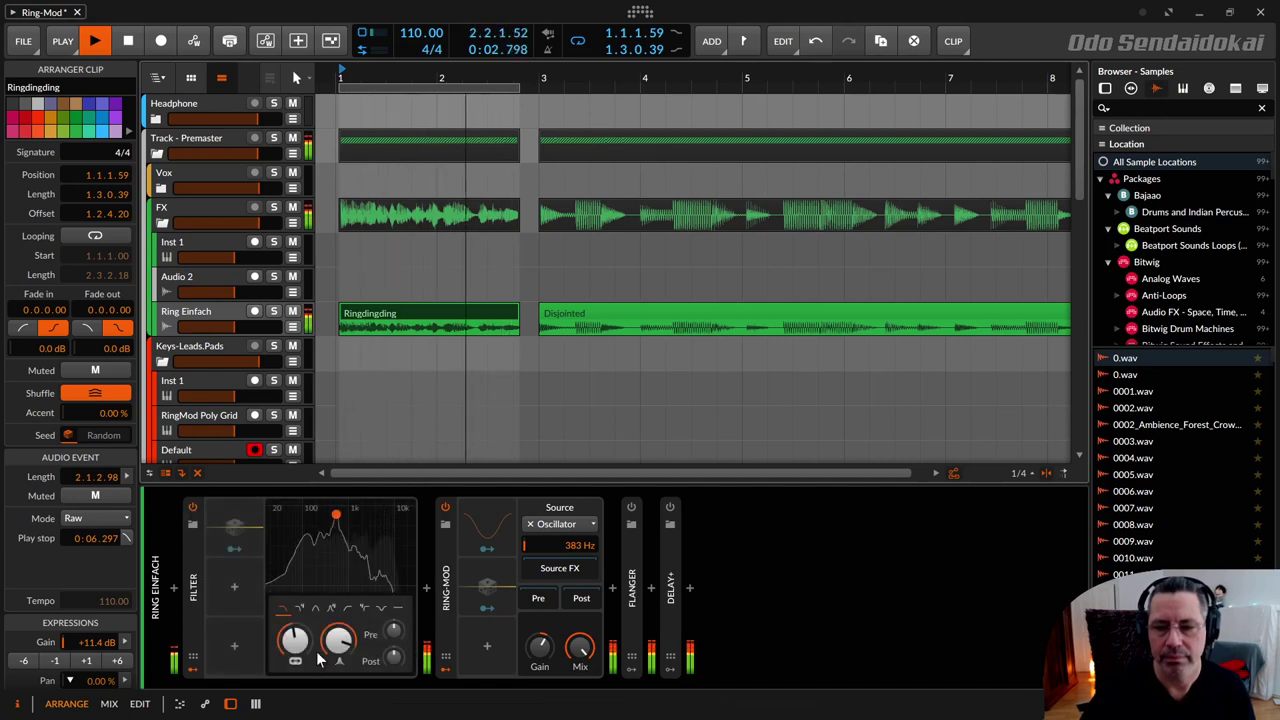
left_click(237, 518)
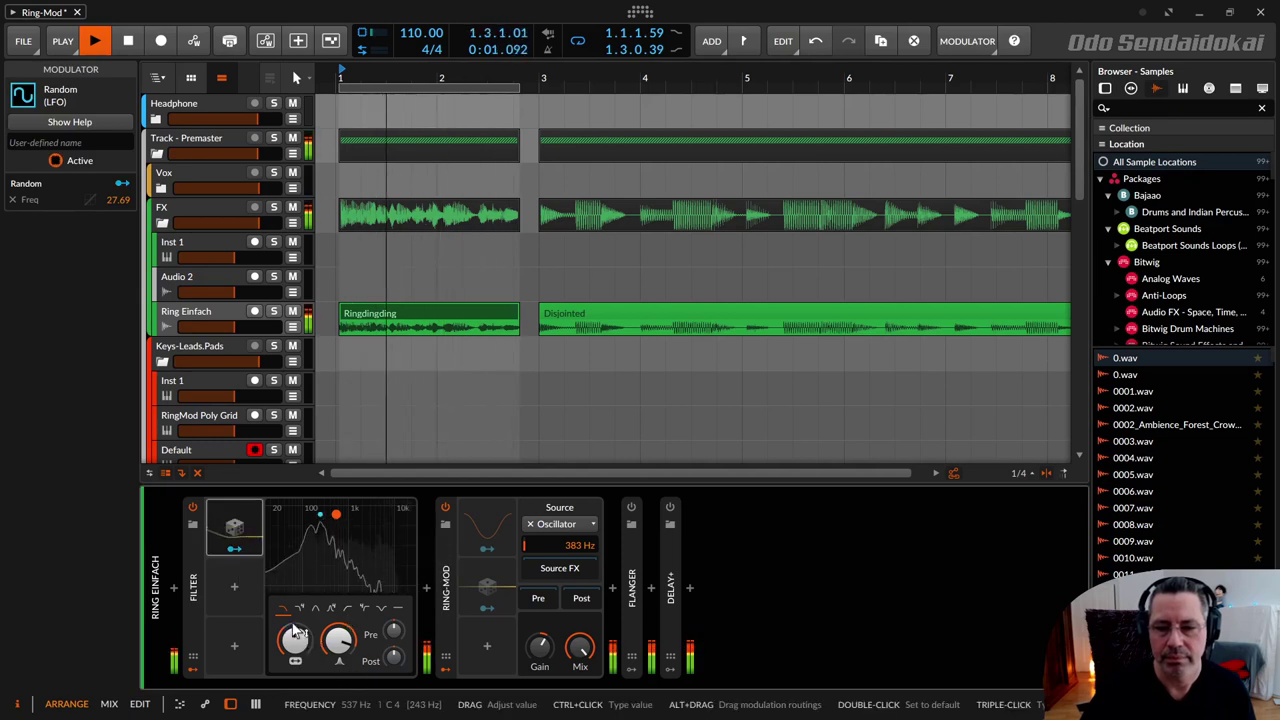
left_click(230, 524)
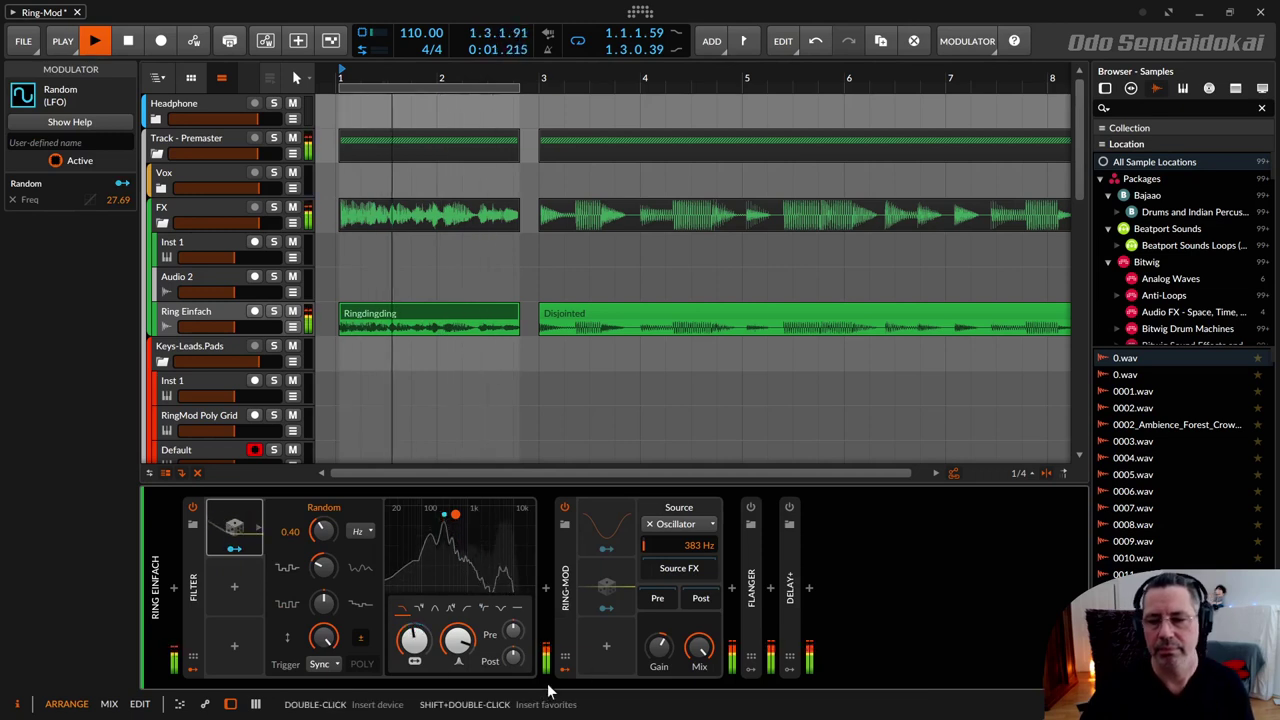
Step: Set the Ring-Mod's oscillator frequency to 580 Hz after trying 730 Hz, and turn on Delay+ and Flanger
left_click_drag(695, 550, 695, 516)
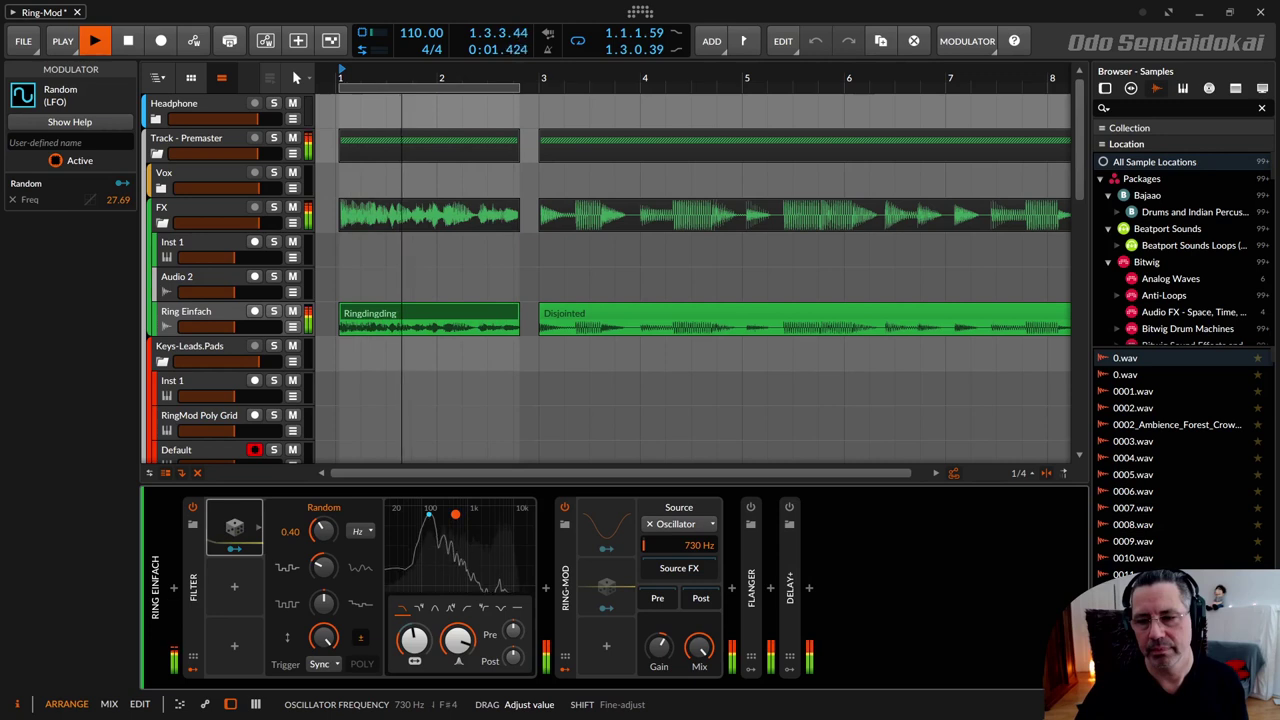
left_click_drag(695, 516, 695, 531)
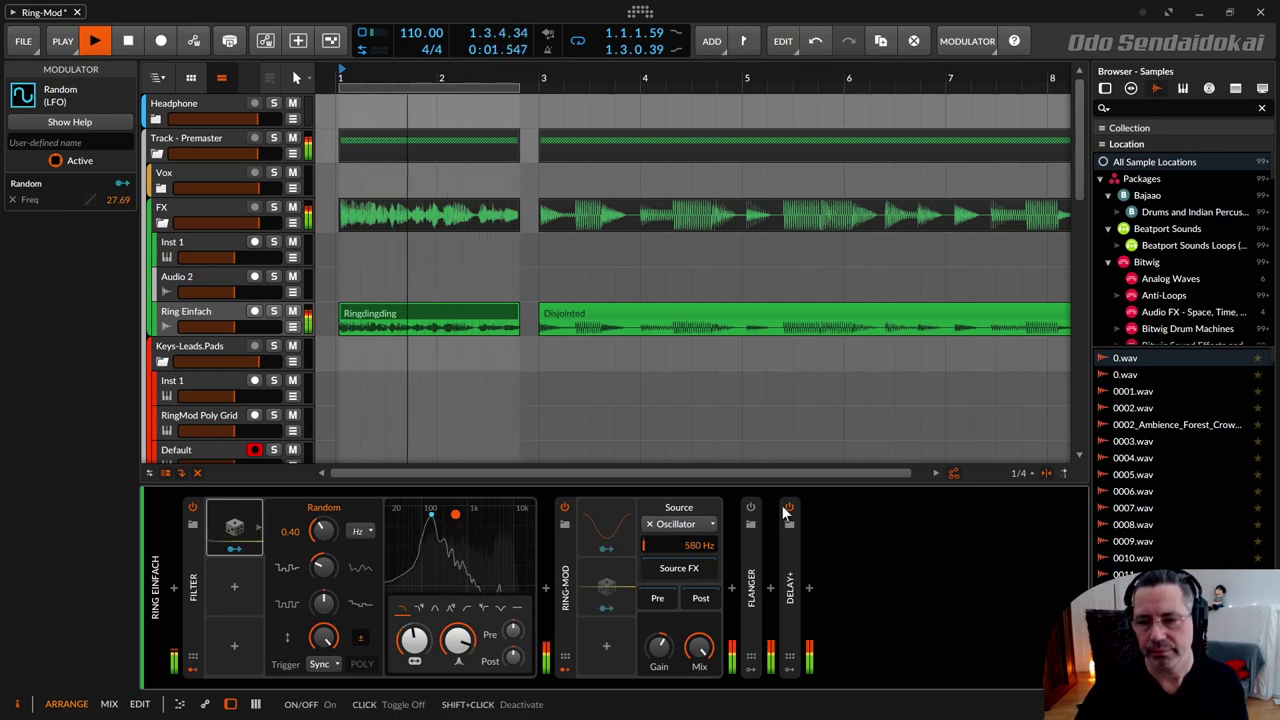
left_click(751, 509)
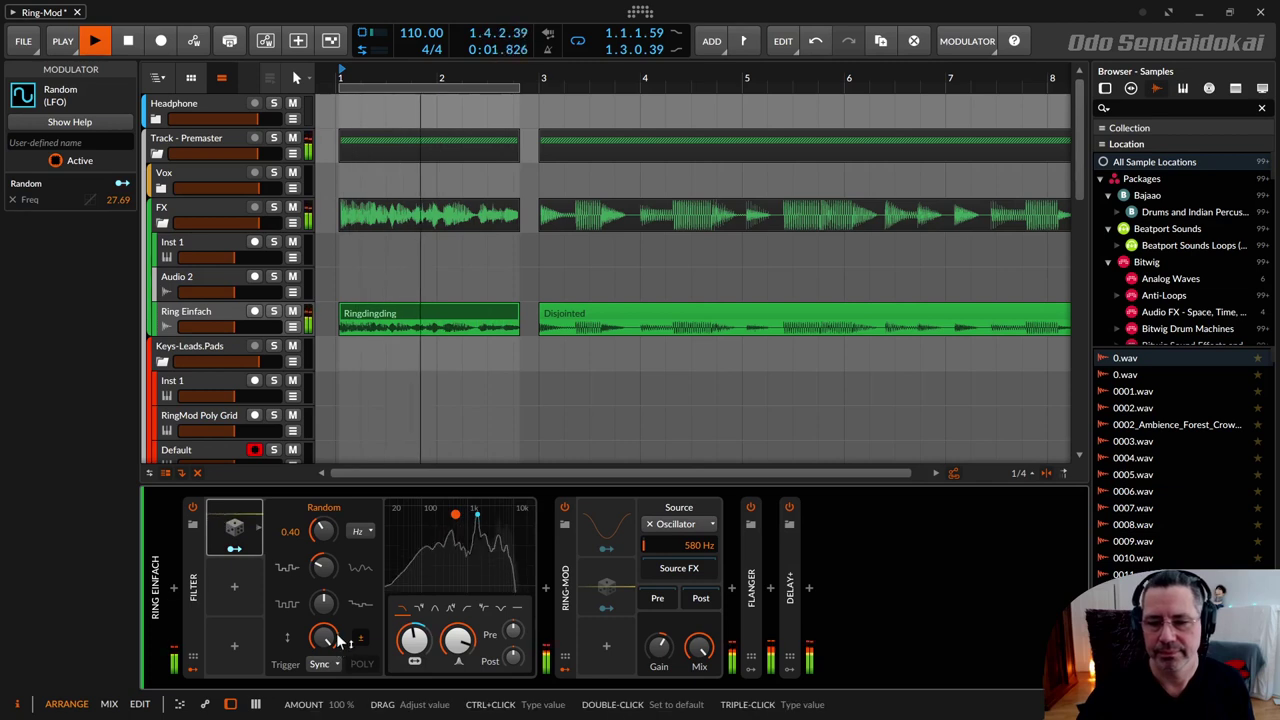
Step: Lower the Random modulator's amount, raise the Filter device's frequency, and stop playback
left_click_drag(336, 645, 336, 710)
left_click_drag(419, 643, 419, 610)
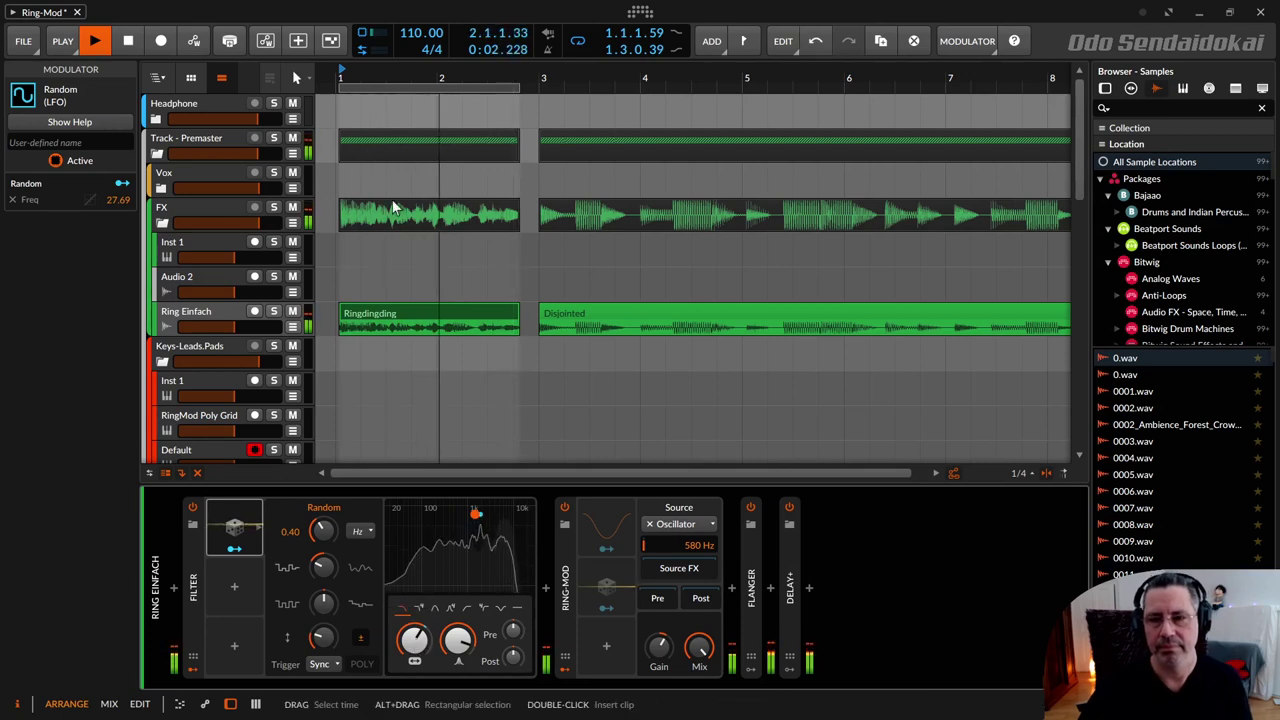
key("space")
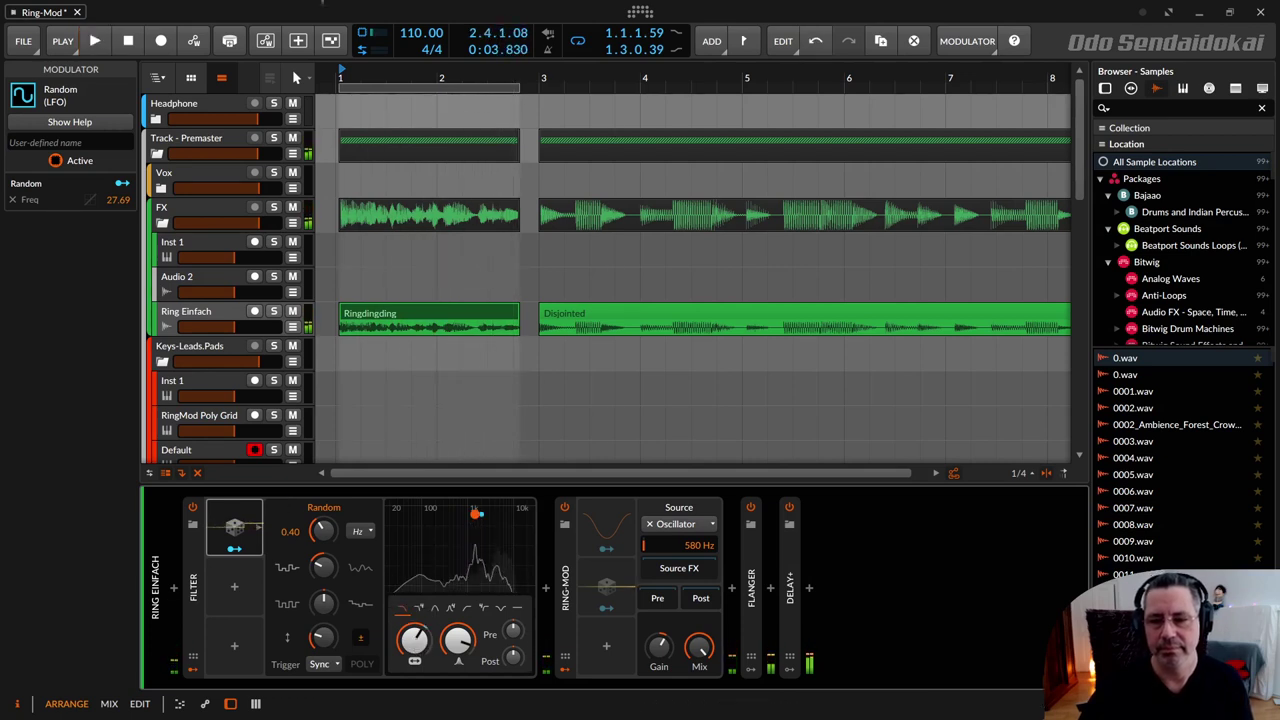